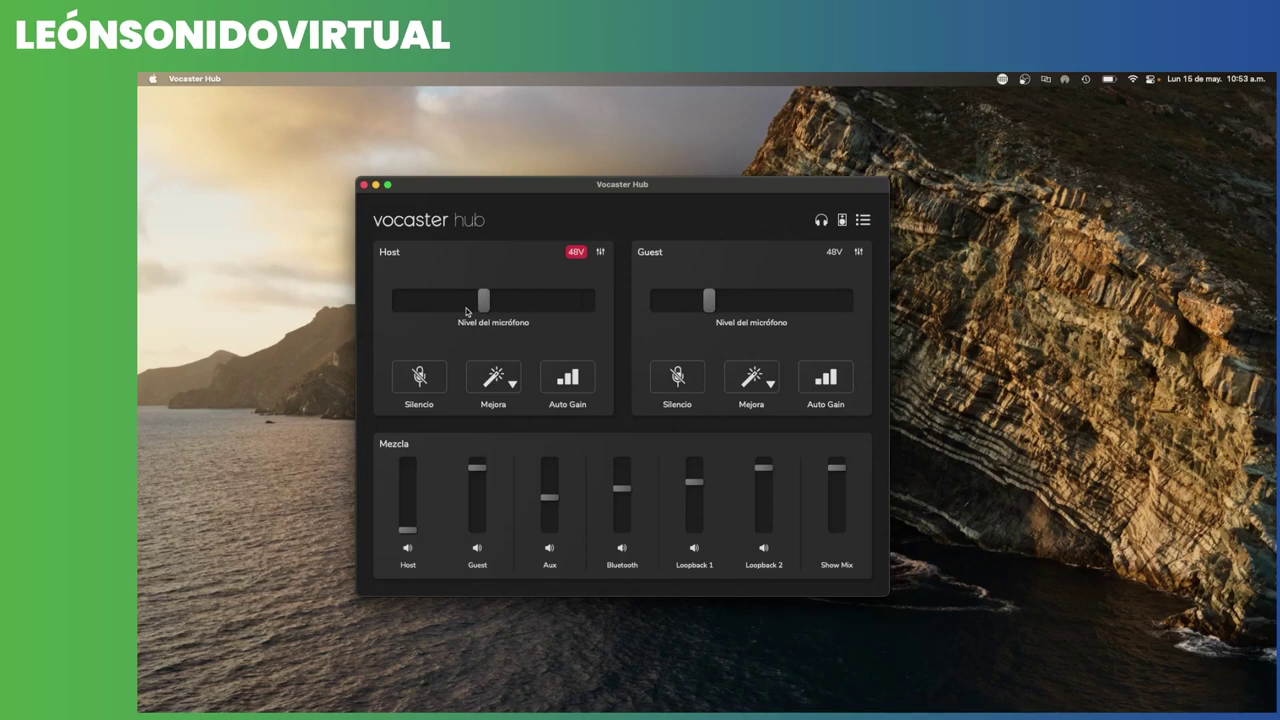
Run Auto Gain on the Host microphone and toggle its mute on and off
{"action": "left_click", "coordinate": [572, 386]}
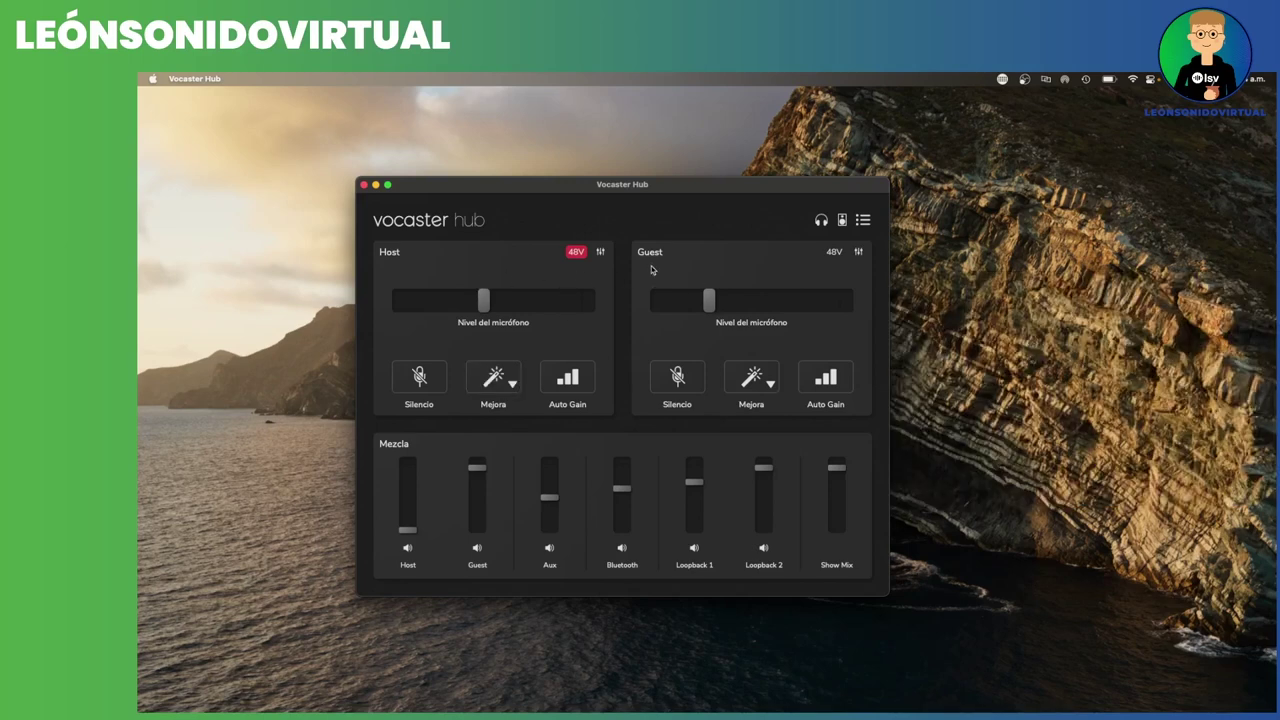
{"action": "left_click", "coordinate": [422, 377]}
{"action": "left_click", "coordinate": [420, 377]}
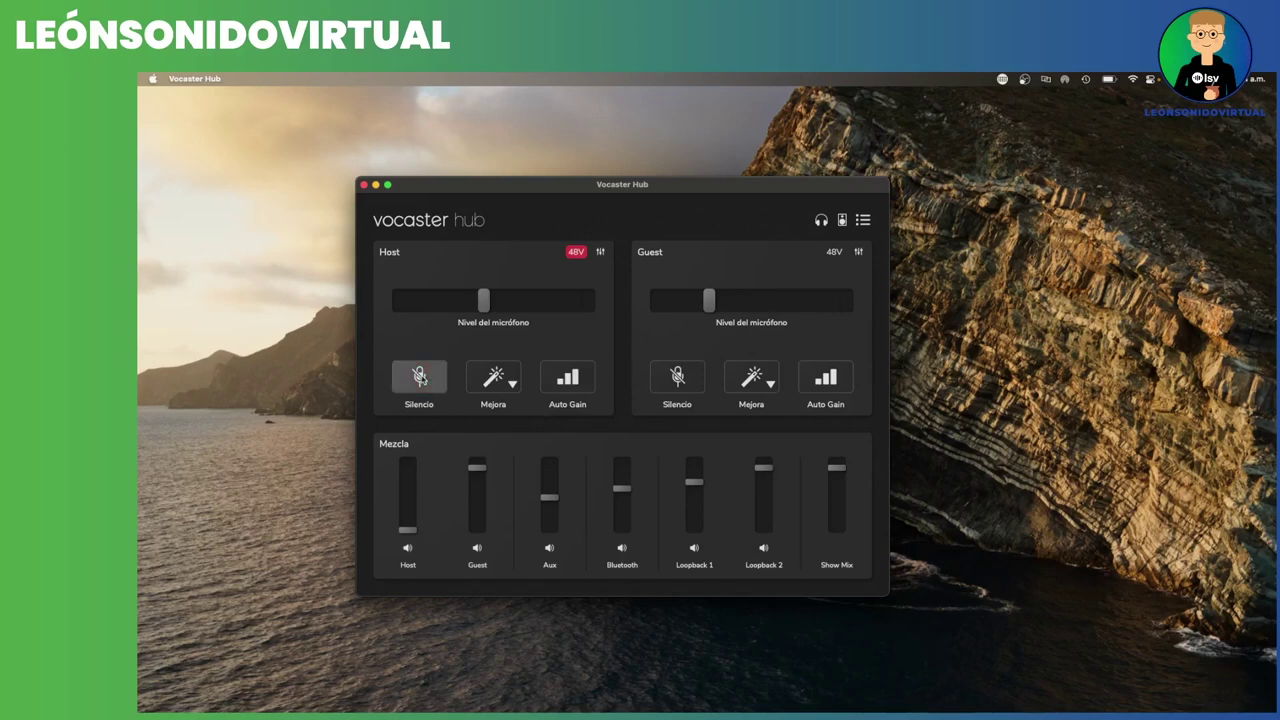
Switch on the Host microphone's enhancement, browse its presets and switch the enhancement off again
{"action": "left_click", "coordinate": [511, 379]}
{"action": "left_click", "coordinate": [512, 381]}
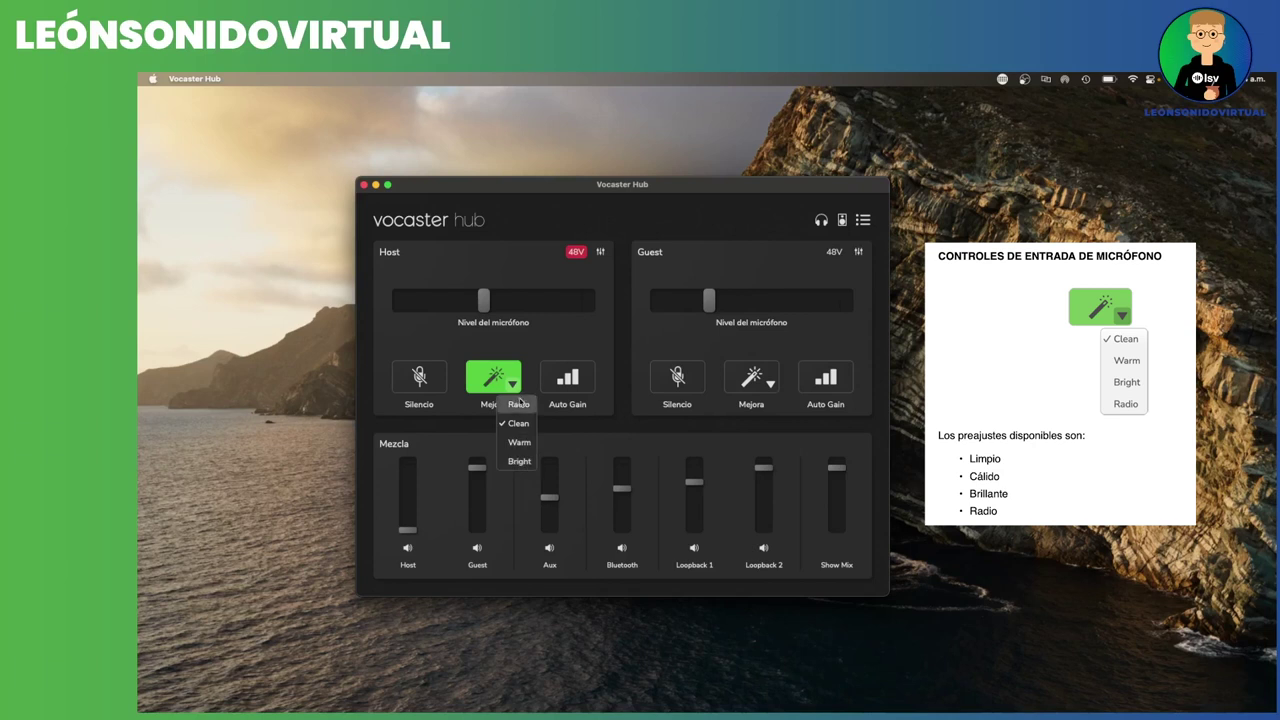
{"action": "left_click", "coordinate": [519, 404]}
{"action": "left_click", "coordinate": [520, 395]}
{"action": "left_click", "coordinate": [521, 390]}
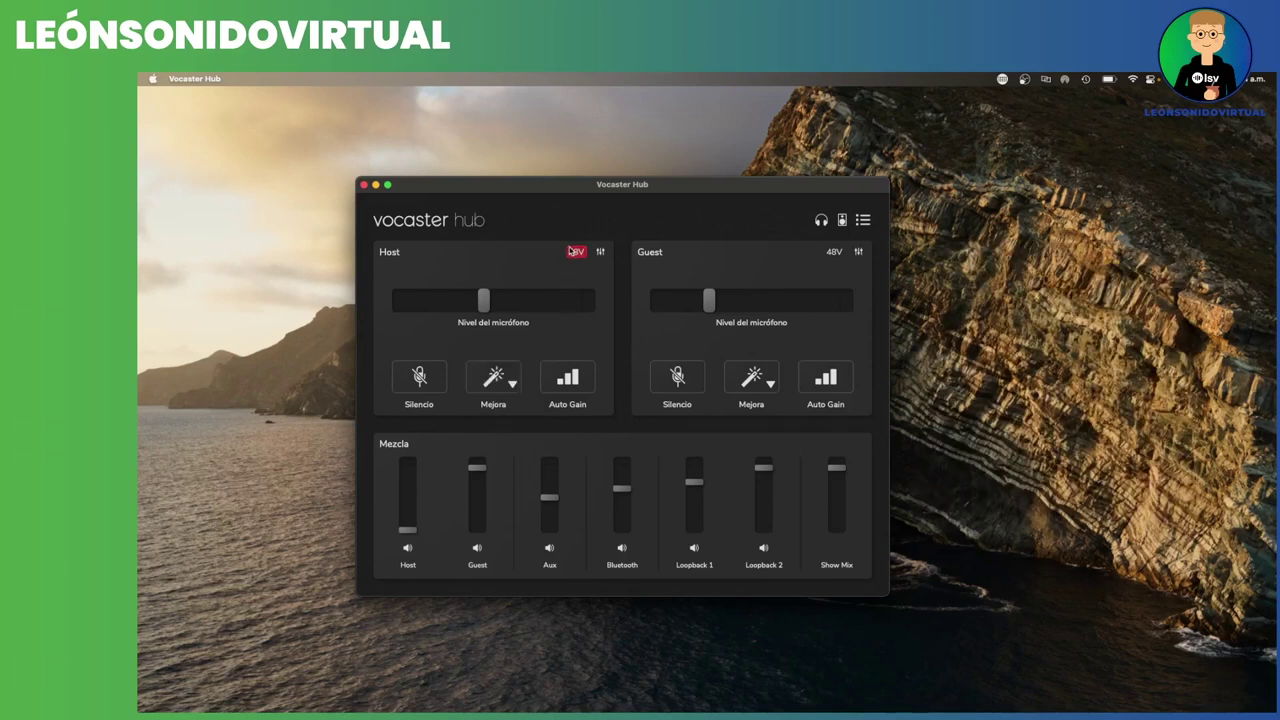
In the Host's enhancement settings, set Rumble Reduction to High and raise the compression slightly
{"action": "left_click", "coordinate": [572, 252]}
{"action": "left_click", "coordinate": [600, 252]}
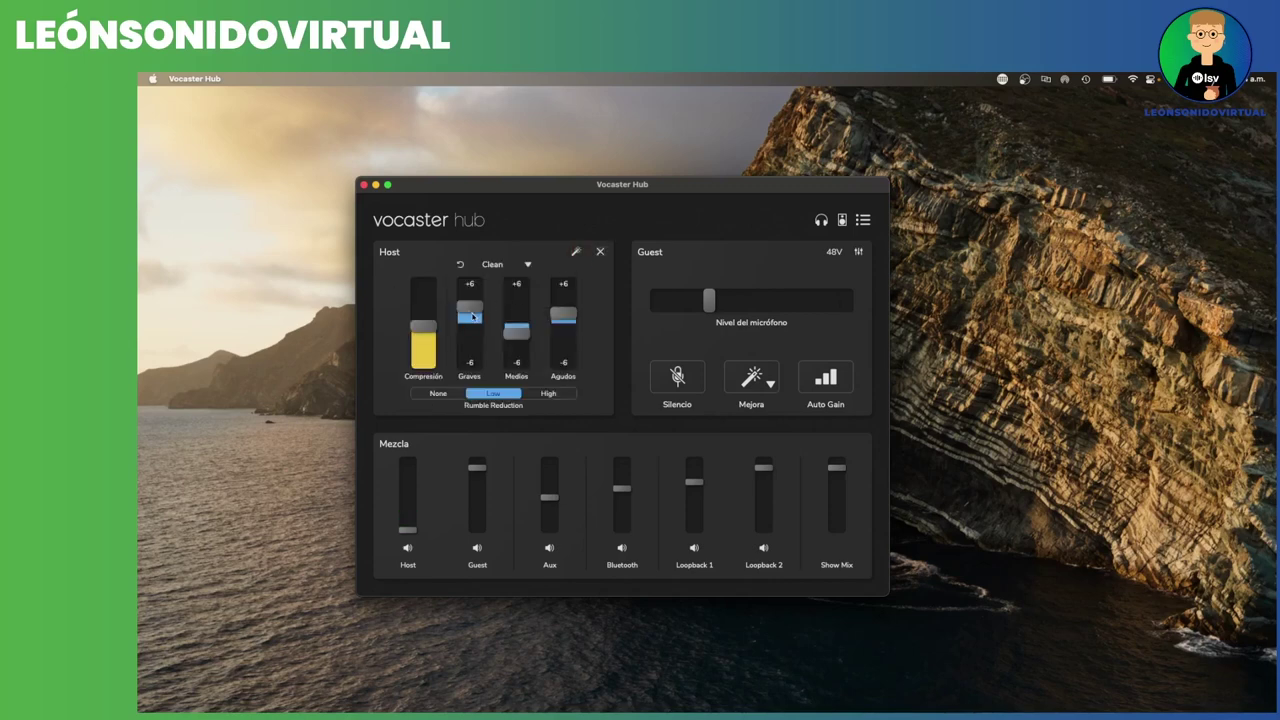
{"action": "left_click", "coordinate": [548, 393]}
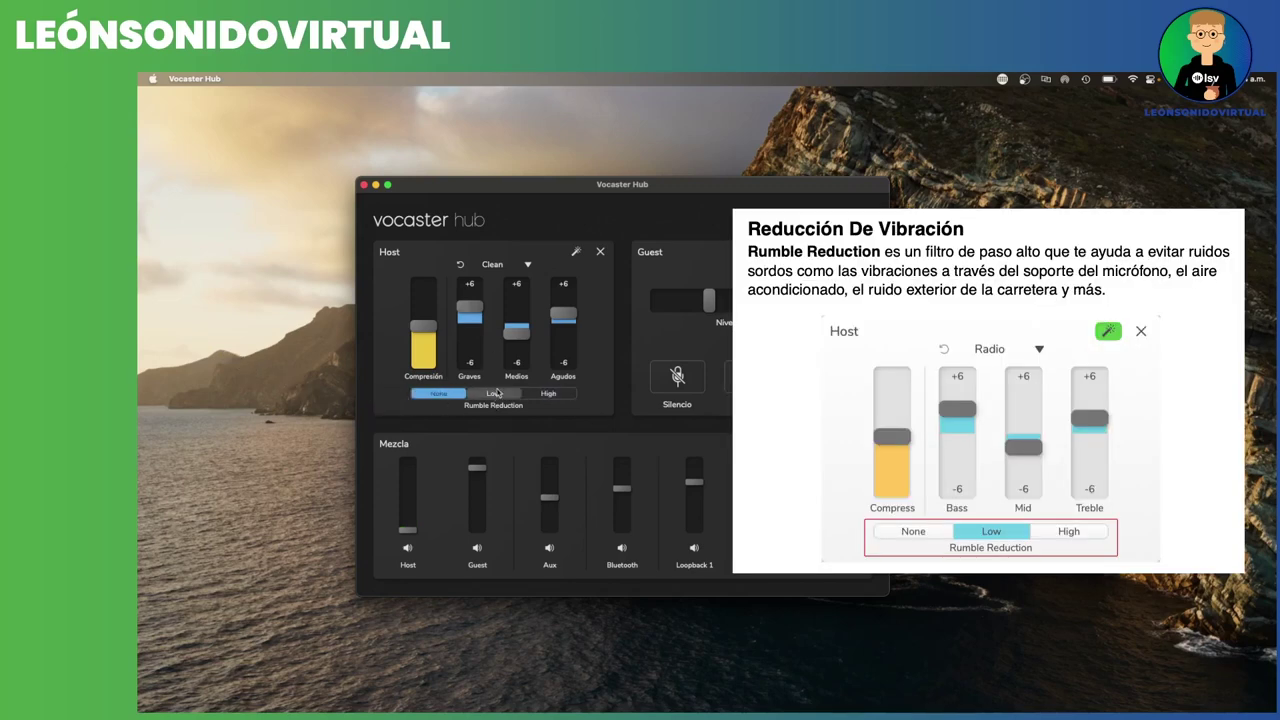
{"action": "left_click_drag", "start_coordinate": [421, 331], "coordinate": [425, 323]}
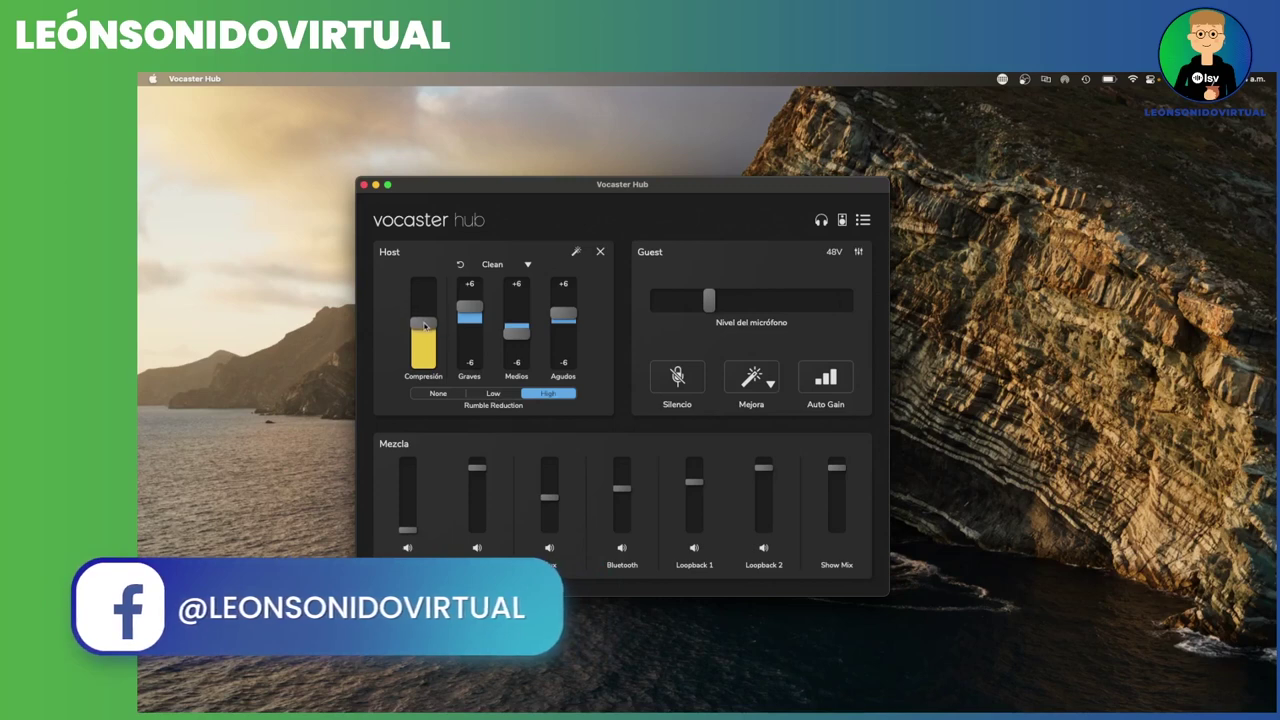
Apply the Warm preset to the Host microphone and restore its default values after trying more compression
{"action": "left_click", "coordinate": [495, 264]}
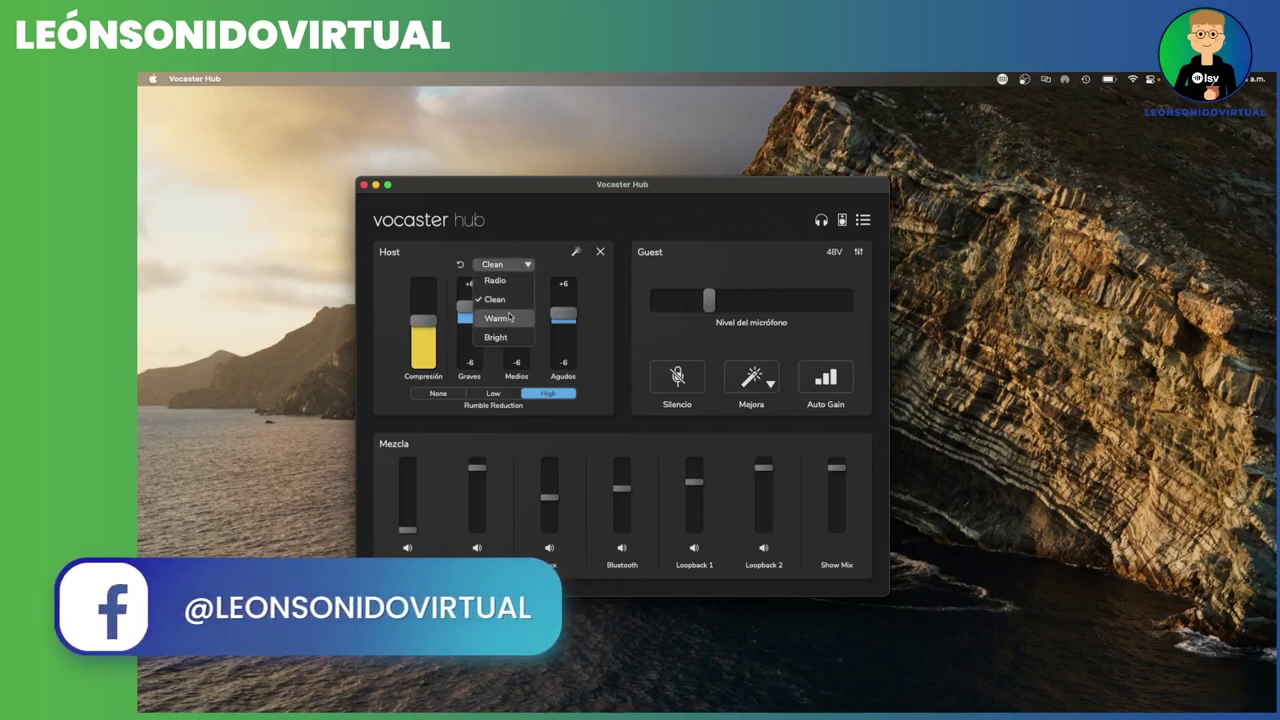
{"action": "left_click", "coordinate": [509, 319]}
{"action": "mouse_move", "coordinate": [509, 319]}
{"action": "left_mouse_down"}
{"action": "mouse_move", "coordinate": [520, 344]}
{"action": "mouse_move", "coordinate": [517, 309]}
{"action": "left_mouse_up"}
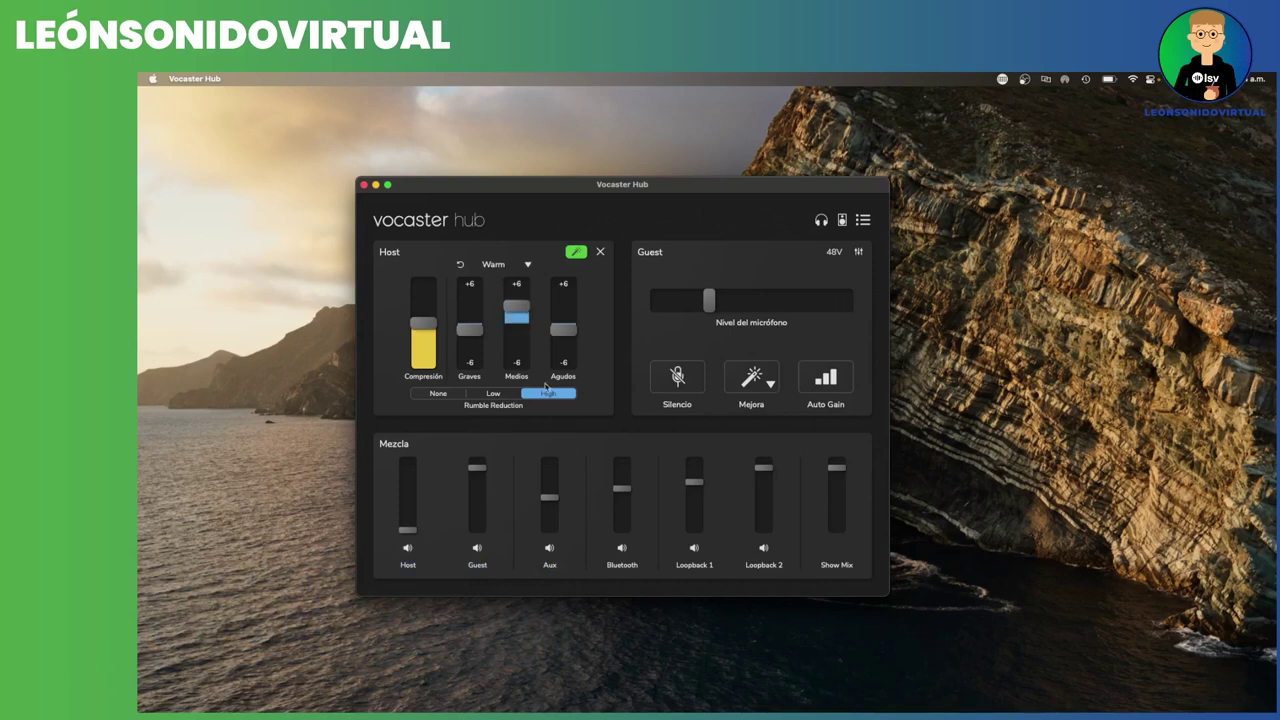
{"action": "left_click_drag", "start_coordinate": [423, 323], "coordinate": [423, 315]}
{"action": "left_click", "coordinate": [461, 266]}
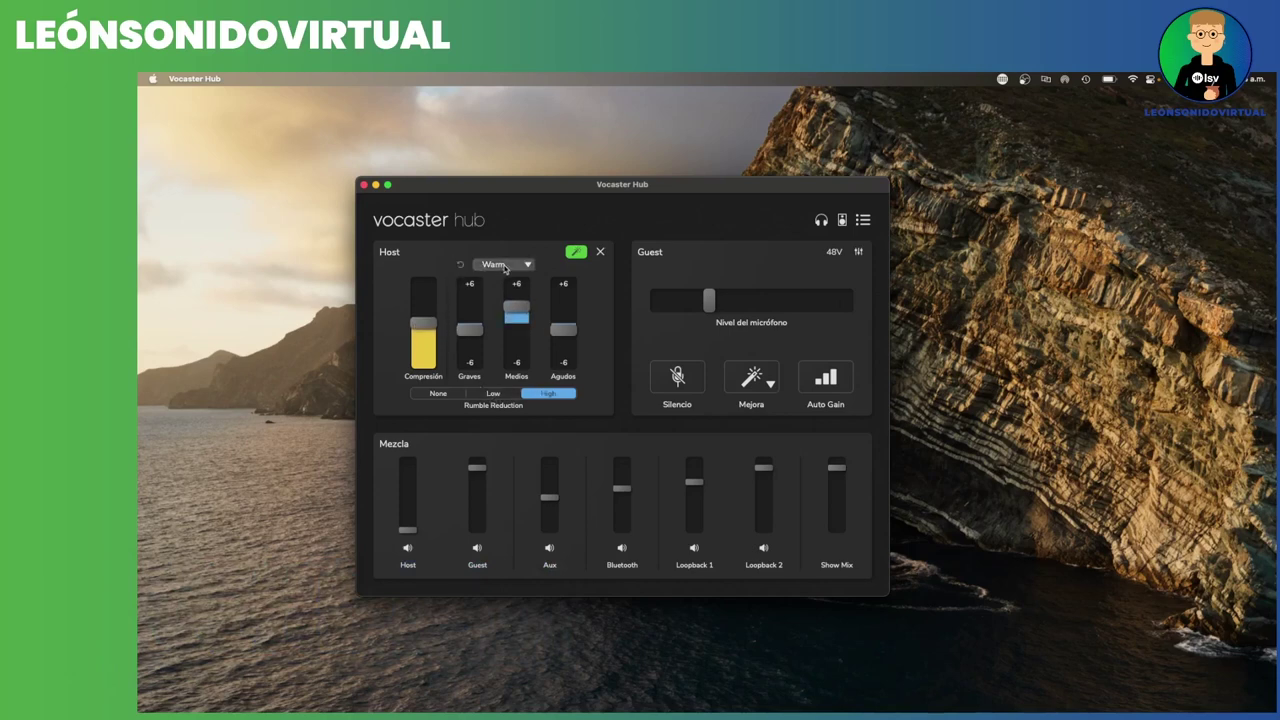
{"action": "left_click", "coordinate": [600, 252]}
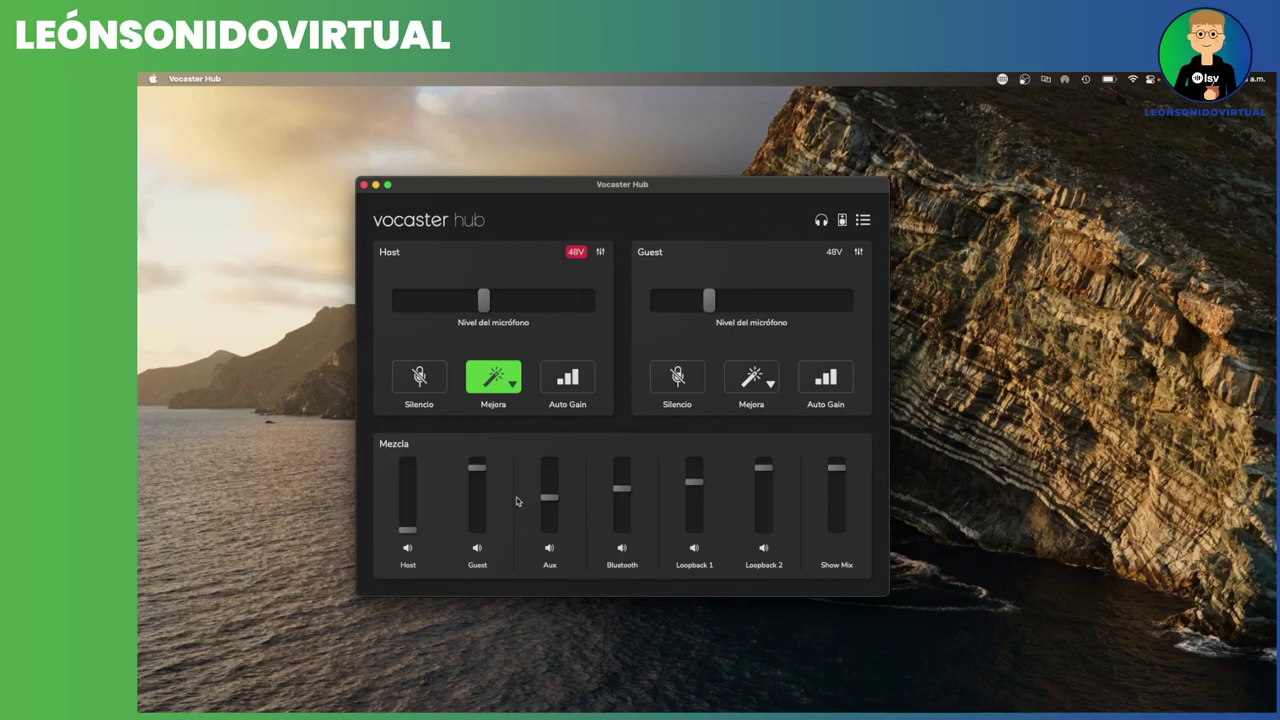
Look over the Vocaster Hub configuration page, including the theme, device and Auto Gain options
{"action": "left_click", "coordinate": [860, 221]}
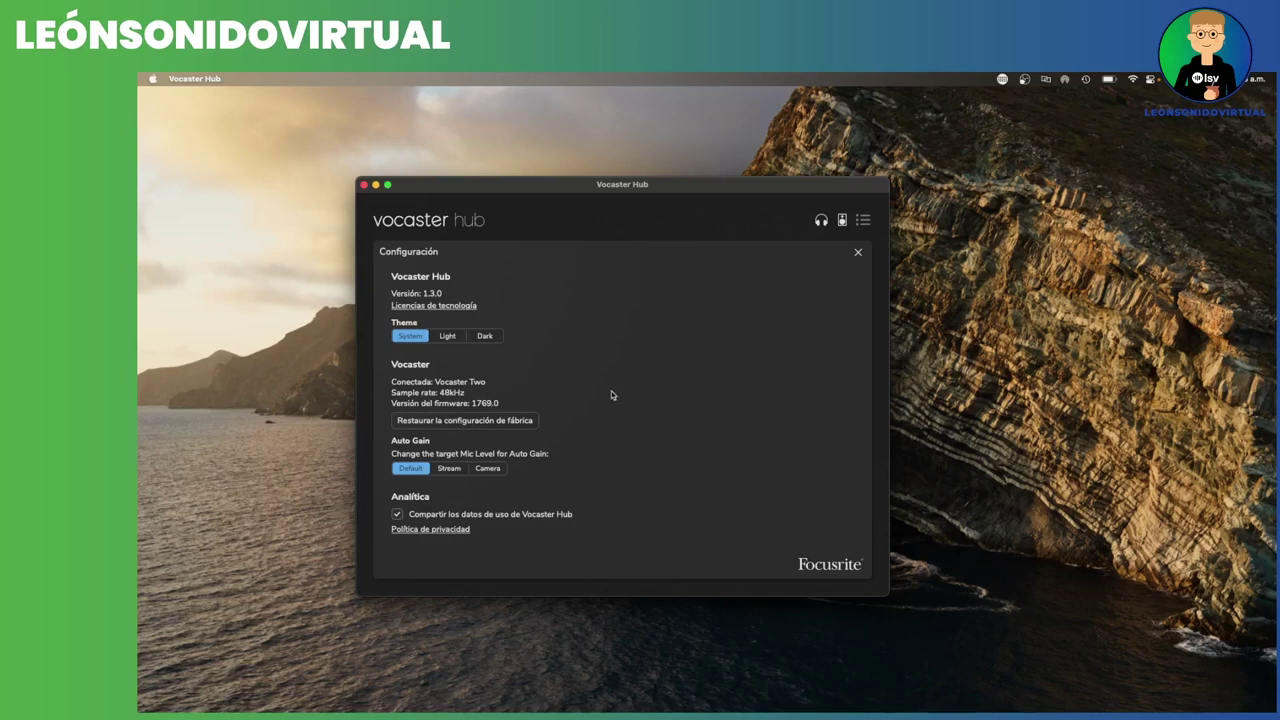
{"action": "left_click", "coordinate": [858, 254]}
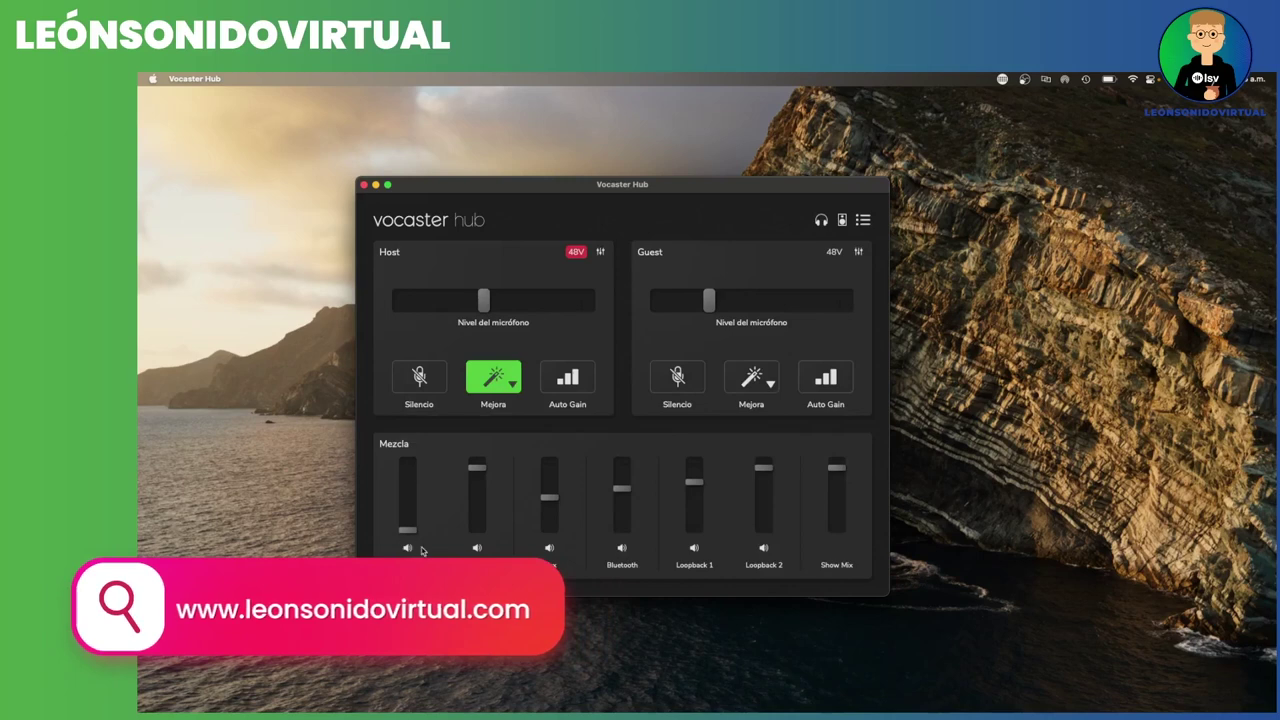
Raise the Host fader to the upper part of its range in the mix and lower the Guest fader
{"action": "left_click_drag", "start_coordinate": [404, 533], "coordinate": [481, 492]}
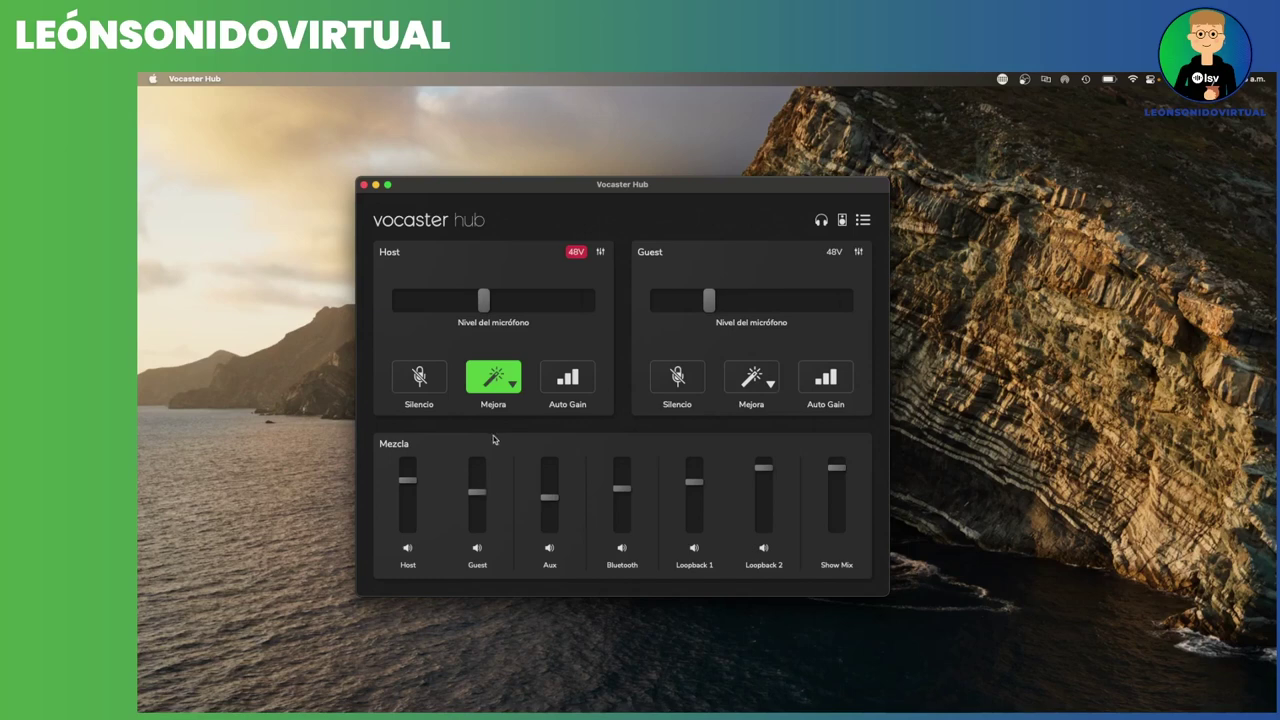
{"action": "left_click_drag", "start_coordinate": [407, 481], "coordinate": [478, 489]}
{"action": "left_click_drag", "start_coordinate": [406, 481], "coordinate": [405, 489]}
Raise the Host microphone level past the middle and the Guest level to the middle, and lower both mix faders a little
{"action": "left_click_drag", "start_coordinate": [476, 300], "coordinate": [511, 304]}
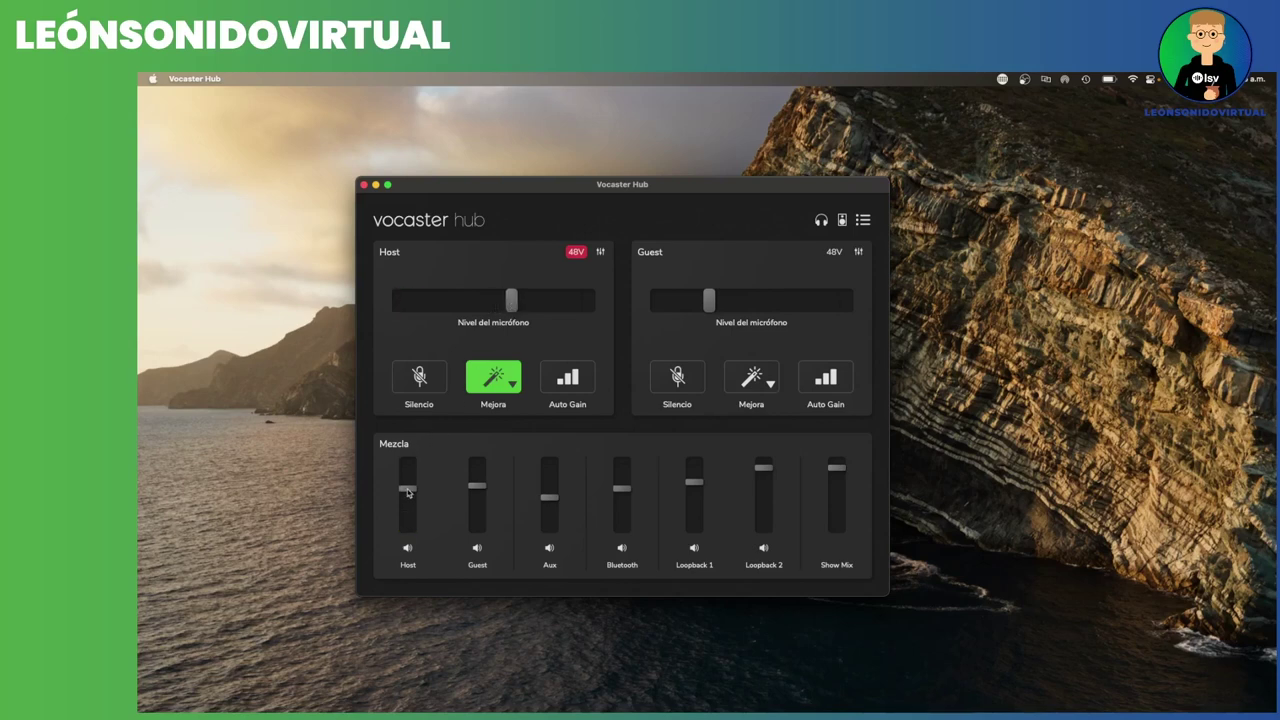
{"action": "left_click_drag", "start_coordinate": [407, 489], "coordinate": [410, 495]}
{"action": "left_click_drag", "start_coordinate": [711, 300], "coordinate": [756, 301]}
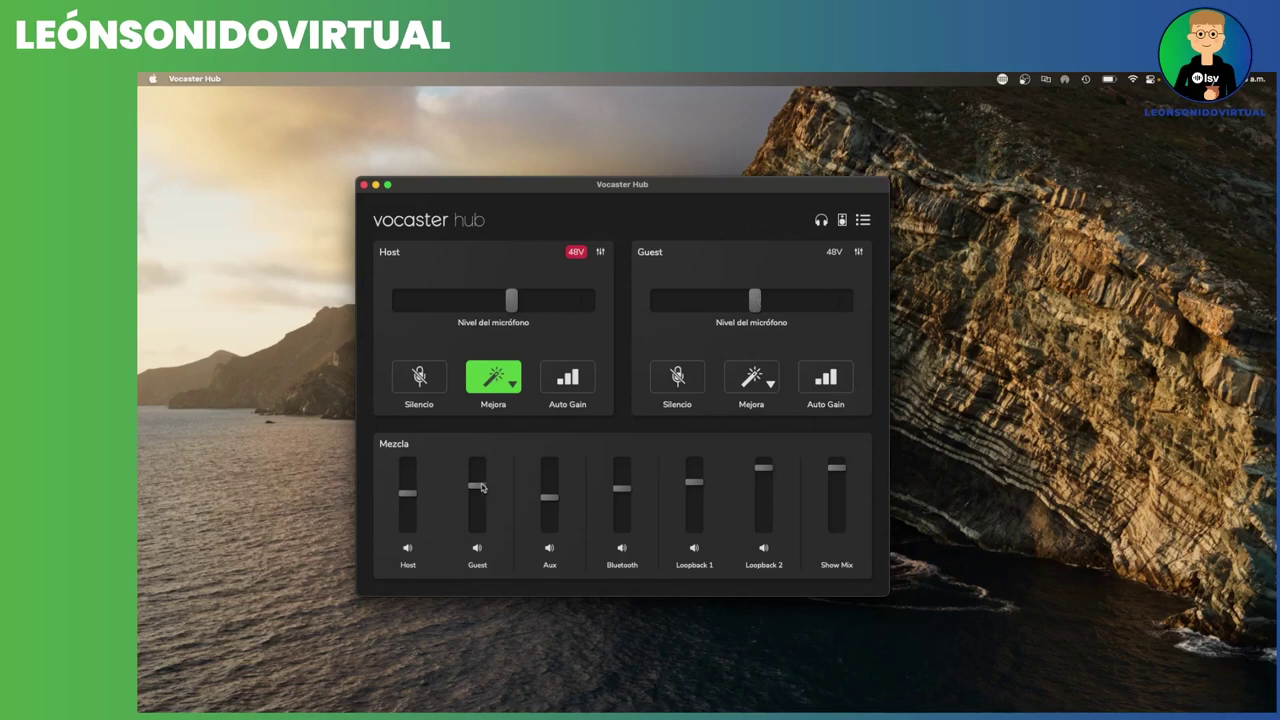
{"action": "left_click_drag", "start_coordinate": [477, 487], "coordinate": [479, 505]}
Raise the Aux fader slightly and lower the Bluetooth fader to its lower part in the mix
{"action": "left_click_drag", "start_coordinate": [550, 498], "coordinate": [550, 503]}
{"action": "left_click_drag", "start_coordinate": [548, 507], "coordinate": [553, 497]}
{"action": "left_click_drag", "start_coordinate": [621, 489], "coordinate": [621, 495]}
{"action": "left_click_drag", "start_coordinate": [551, 497], "coordinate": [622, 518]}
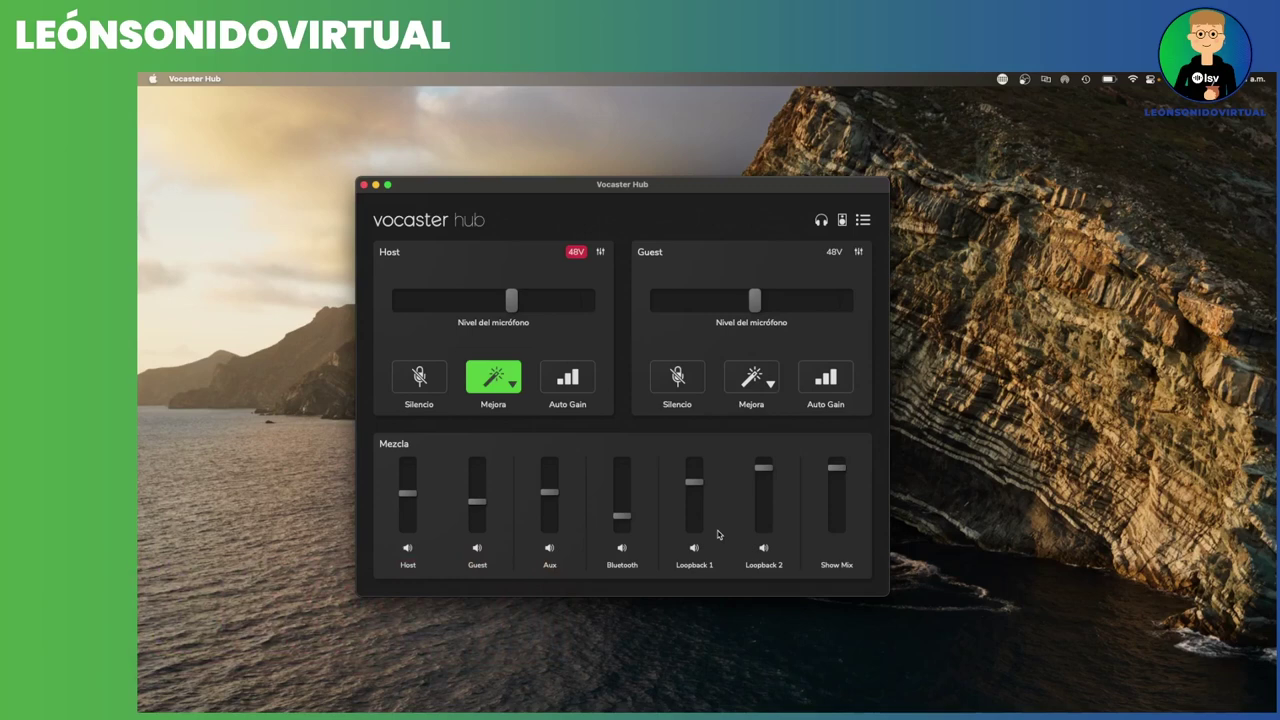
Bring the Loopback 1, Aux and Bluetooth faders to similar levels in the lower part of the mix
{"action": "left_click_drag", "start_coordinate": [690, 482], "coordinate": [697, 517]}
{"action": "mouse_move", "coordinate": [697, 517]}
{"action": "left_mouse_down"}
{"action": "mouse_move", "coordinate": [695, 486]}
{"action": "mouse_move", "coordinate": [695, 514]}
{"action": "left_mouse_up"}
{"action": "left_click_drag", "start_coordinate": [550, 492], "coordinate": [626, 491]}
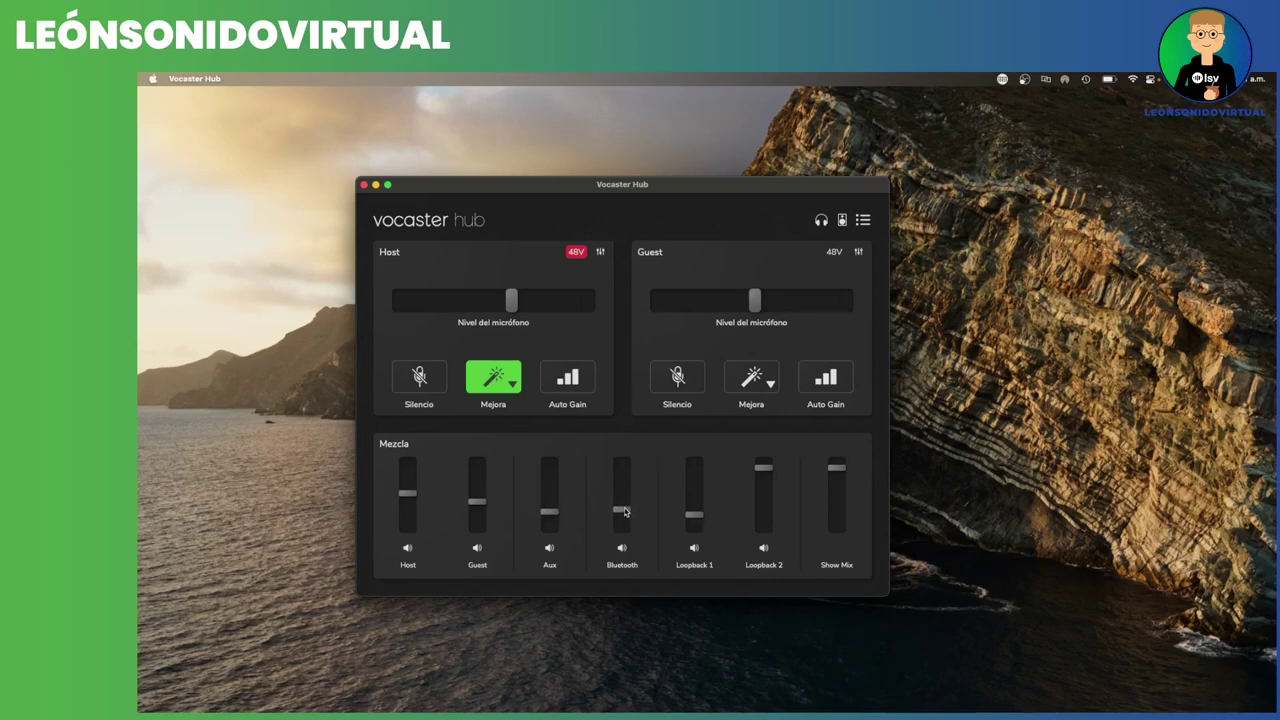
{"action": "left_click_drag", "start_coordinate": [694, 490], "coordinate": [693, 515]}
{"action": "left_click_drag", "start_coordinate": [698, 516], "coordinate": [697, 501]}
{"action": "left_click_drag", "start_coordinate": [691, 502], "coordinate": [696, 512]}
Lower the Loopback 2 fader to below the middle and reduce the Show Mix level slightly
{"action": "left_click_drag", "start_coordinate": [766, 468], "coordinate": [765, 503]}
{"action": "left_click_drag", "start_coordinate": [766, 503], "coordinate": [763, 493]}
{"action": "left_click_drag", "start_coordinate": [763, 493], "coordinate": [762, 509]}
{"action": "mouse_move", "coordinate": [838, 469]}
{"action": "left_mouse_down"}
{"action": "mouse_move", "coordinate": [838, 503]}
{"action": "mouse_move", "coordinate": [839, 479]}
{"action": "left_mouse_up"}
Launch Ableton Live 10 Suite
{"action": "key", "text": "super+space"}
{"action": "type", "text": "ableton"}
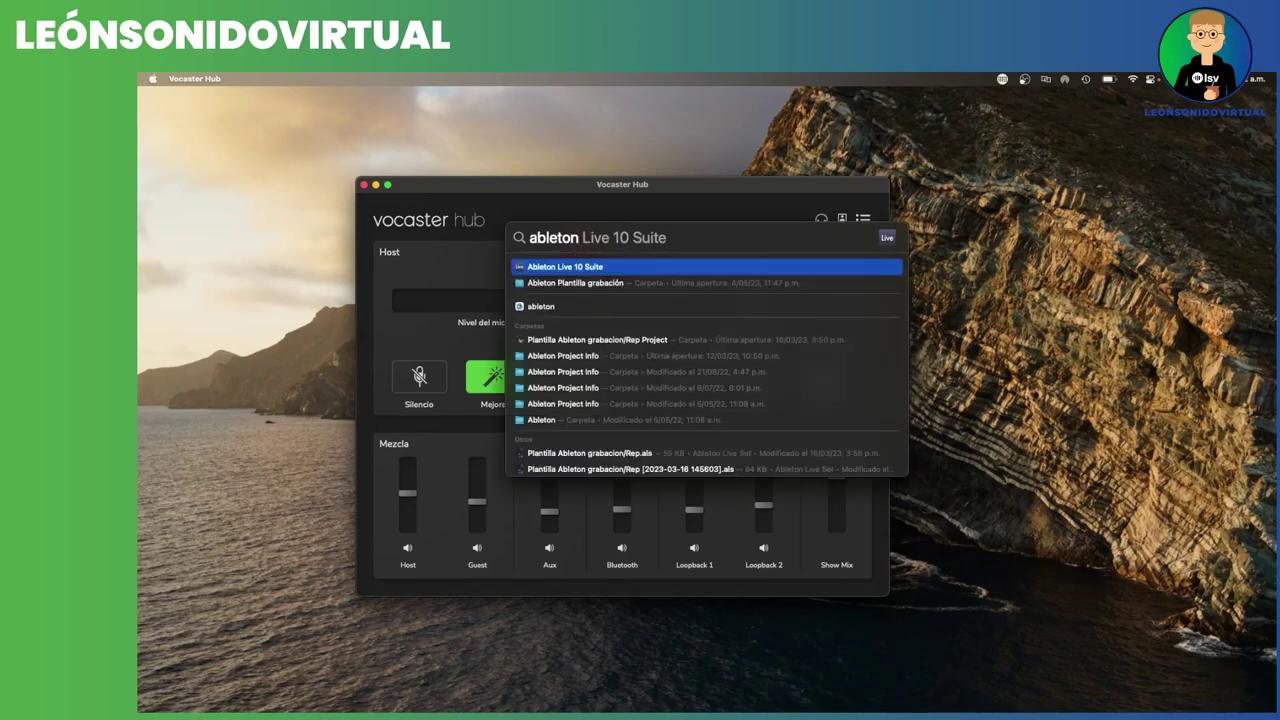
{"action": "key", "text": "Return"}
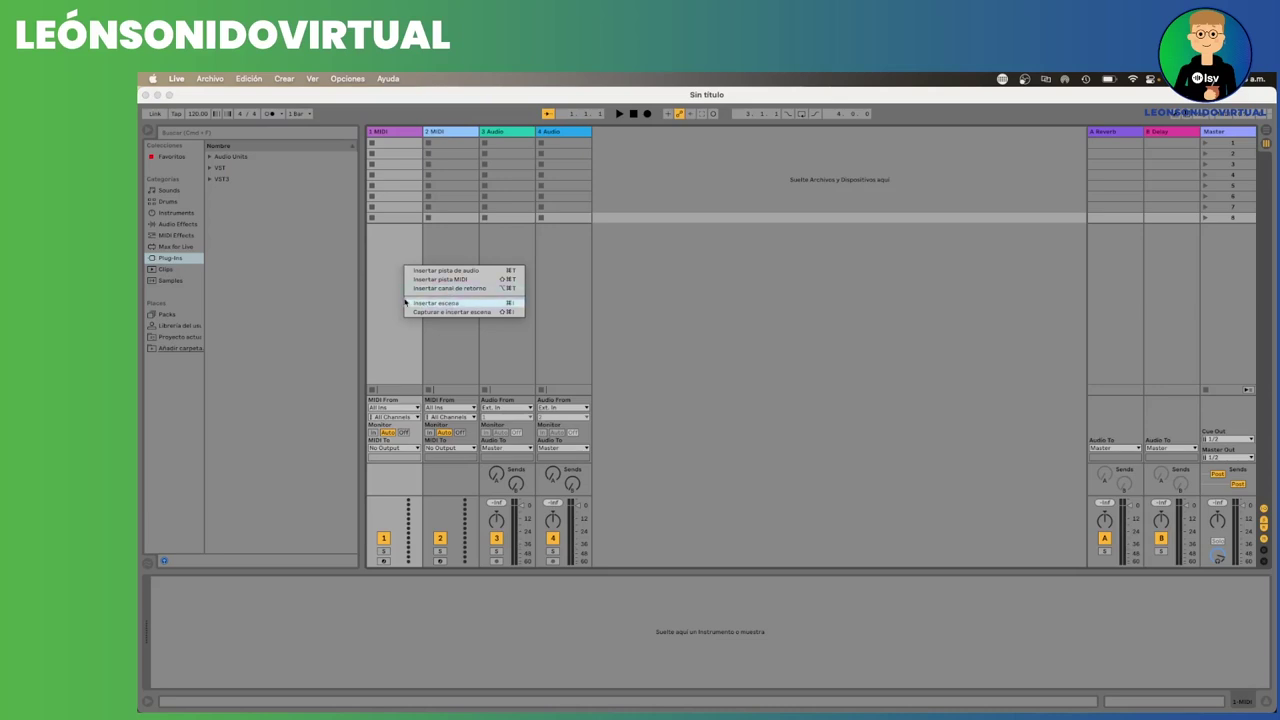
Delete both MIDI tracks from the new Live set
{"action": "left_click", "coordinate": [390, 249]}
{"action": "right_click", "coordinate": [391, 134]}
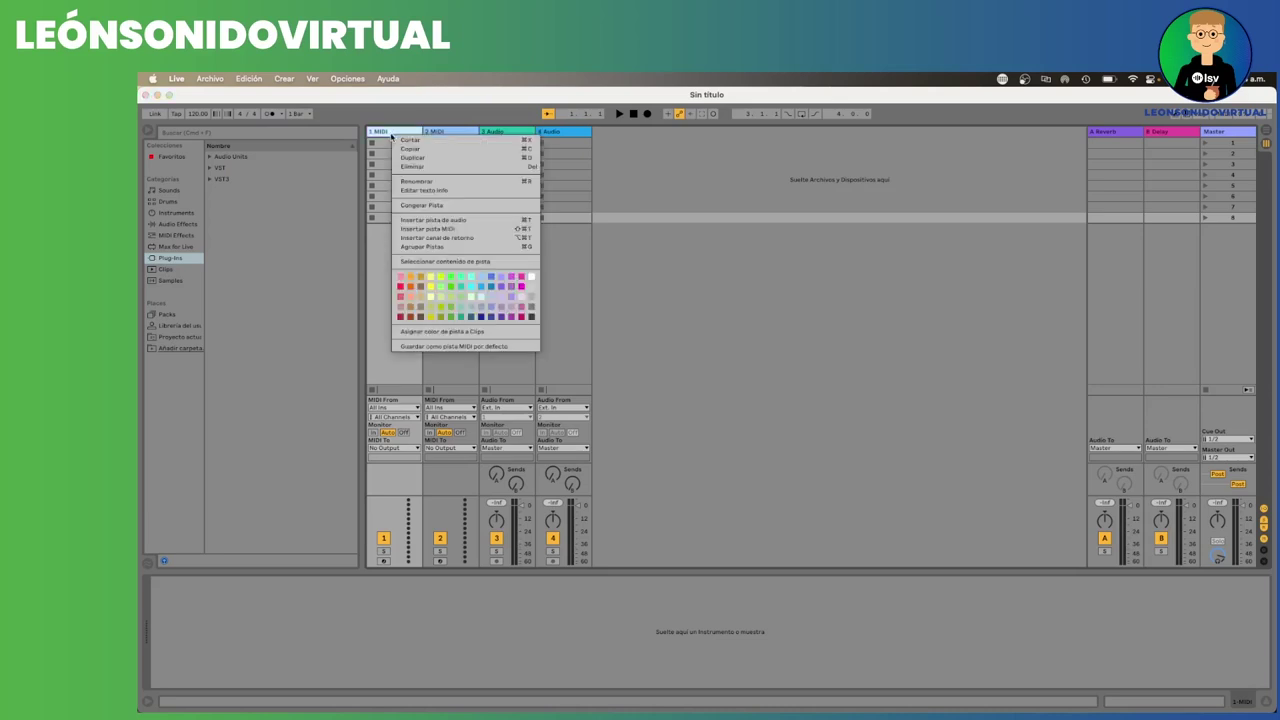
{"action": "left_click", "coordinate": [419, 168]}
{"action": "right_click", "coordinate": [392, 130]}
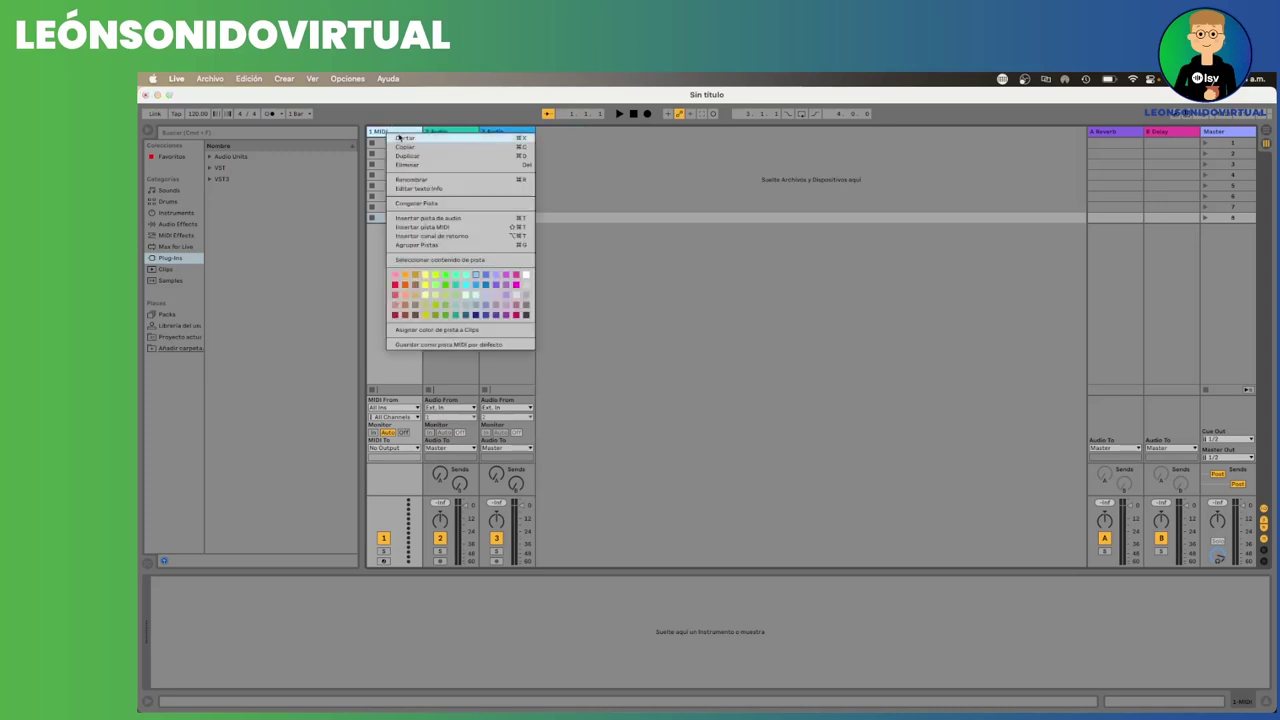
{"action": "key", "text": "Escape"}
{"action": "right_click", "coordinate": [403, 134]}
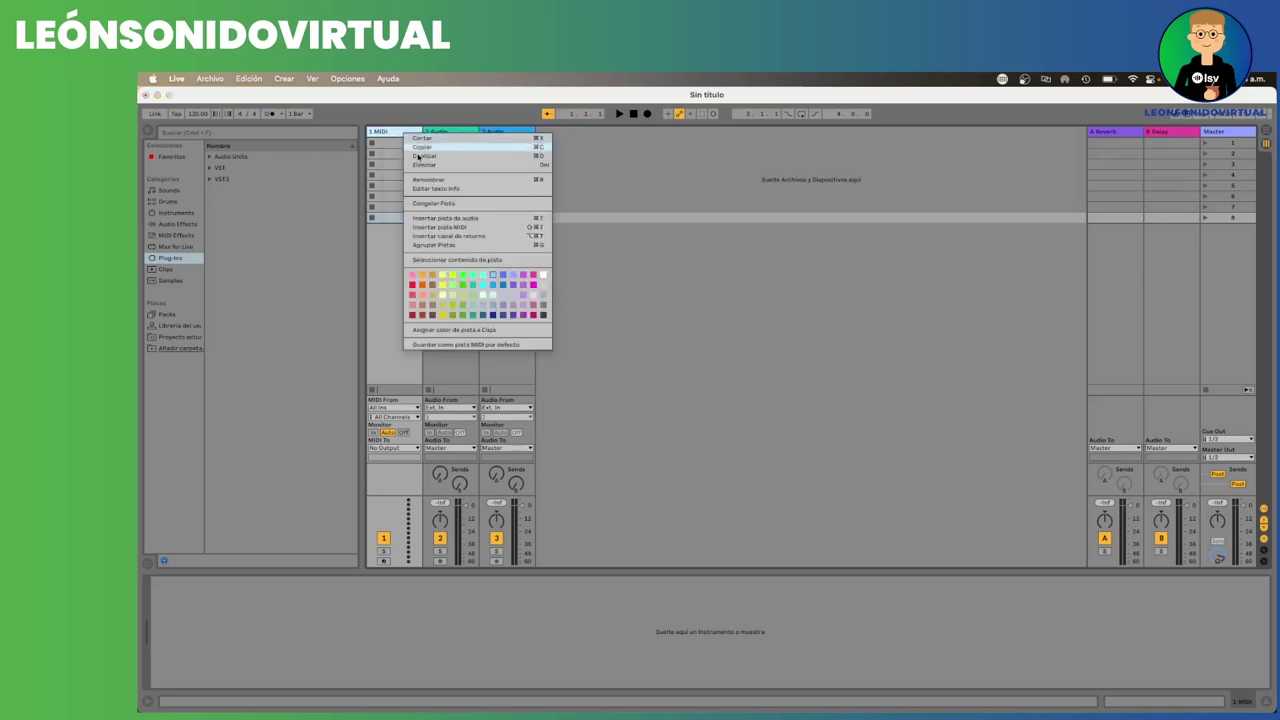
{"action": "left_click", "coordinate": [434, 167]}
Insert six more audio tracks so the set has eight in total
{"action": "right_click", "coordinate": [521, 154]}
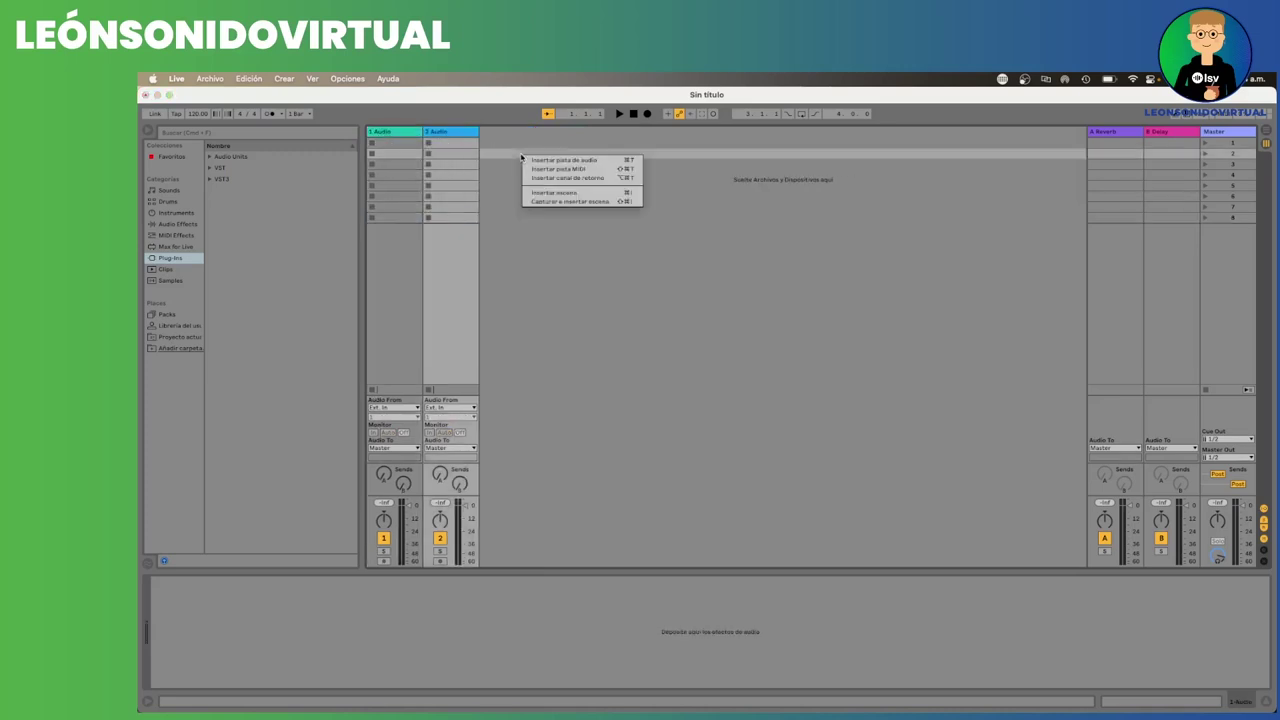
{"action": "left_click", "coordinate": [532, 159]}
{"action": "right_click", "coordinate": [639, 185]}
{"action": "left_click", "coordinate": [656, 190]}
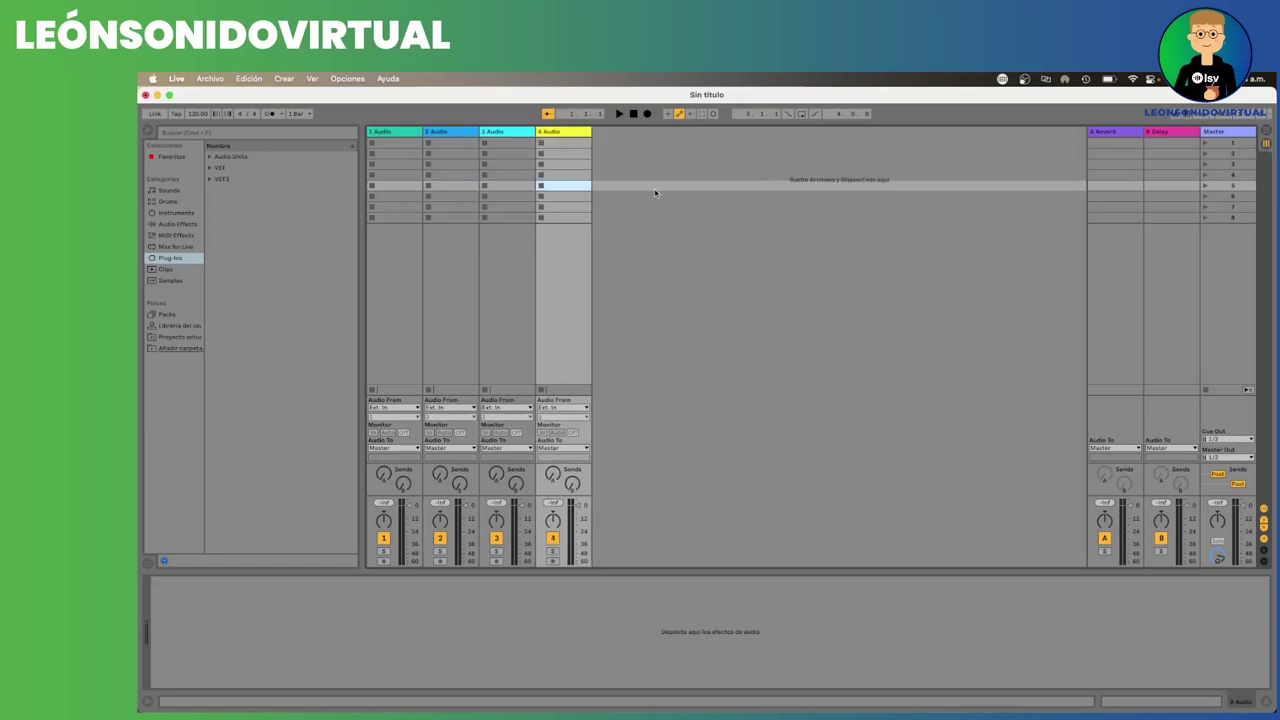
{"action": "right_click", "coordinate": [655, 189]}
{"action": "left_click", "coordinate": [668, 196]}
{"action": "right_click", "coordinate": [708, 206]}
{"action": "left_click", "coordinate": [741, 212]}
{"action": "right_click", "coordinate": [741, 212]}
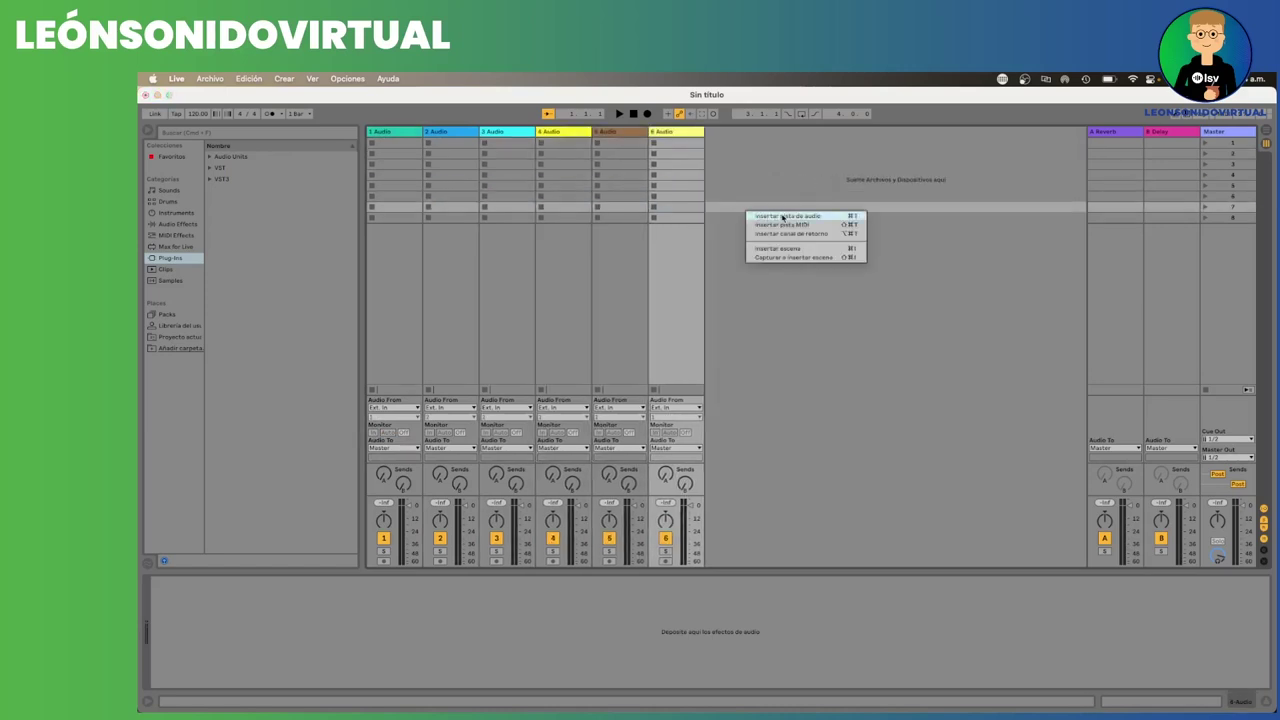
{"action": "left_click", "coordinate": [790, 219]}
{"action": "right_click", "coordinate": [808, 220]}
{"action": "left_click", "coordinate": [812, 224]}
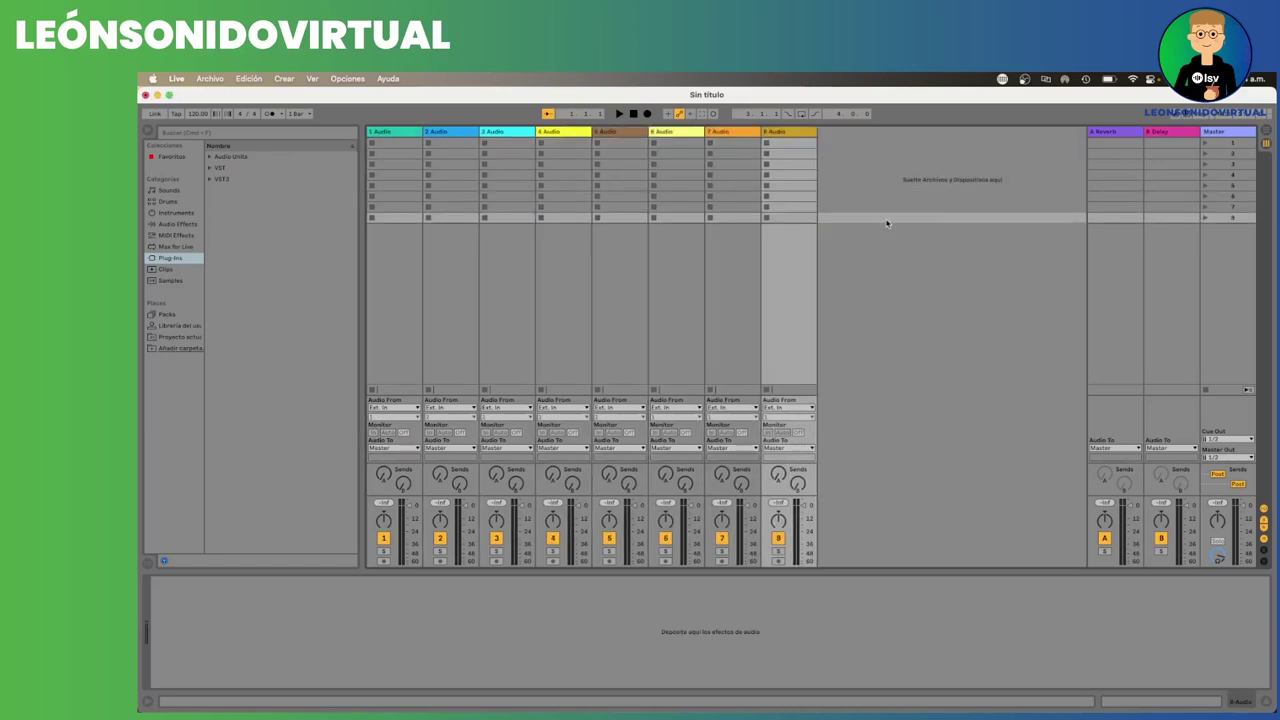
Check the audio input device and its mono and stereo input channel configuration in Live's audio preferences
{"action": "left_click", "coordinate": [205, 79]}
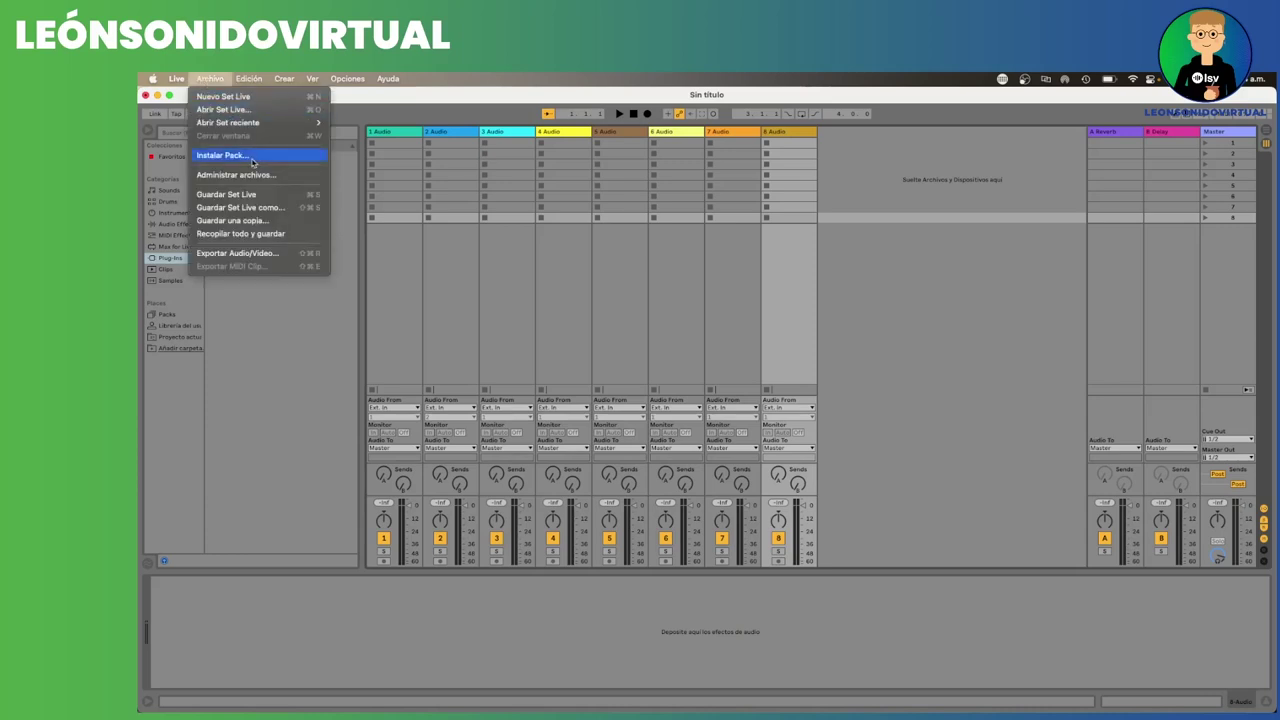
{"action": "mouse_move", "coordinate": [176, 79]}
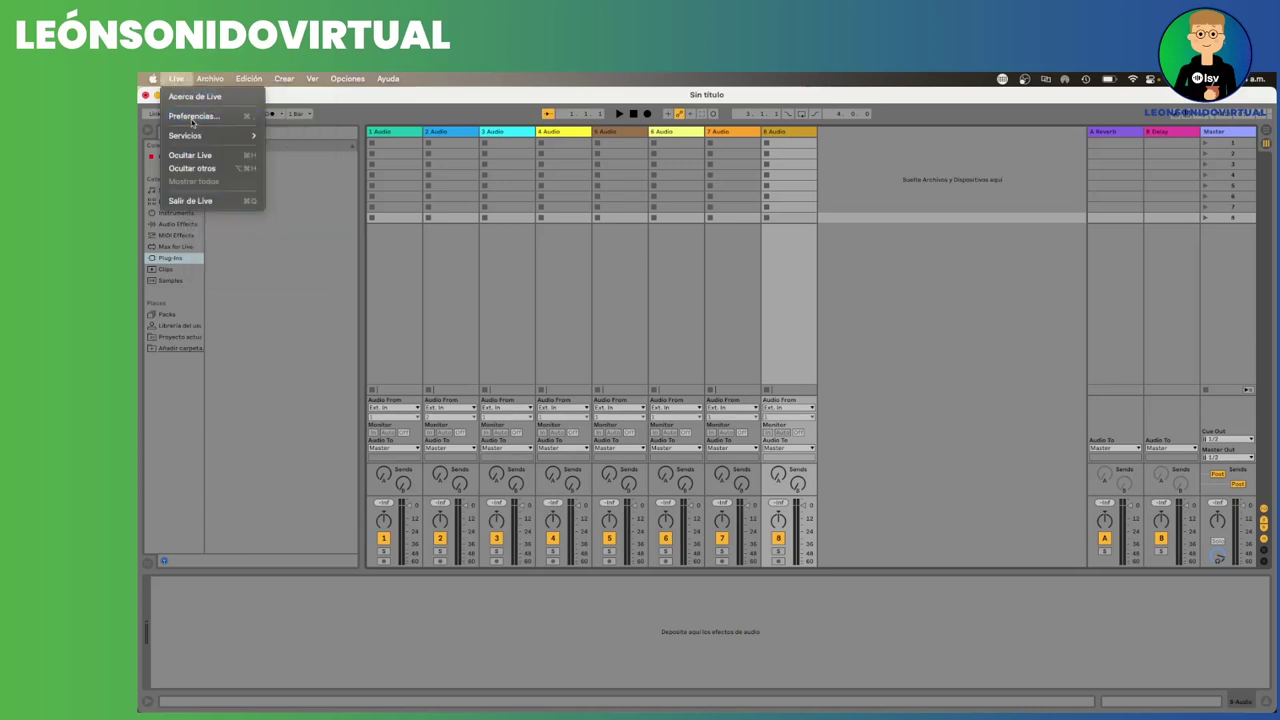
{"action": "left_click", "coordinate": [610, 246]}
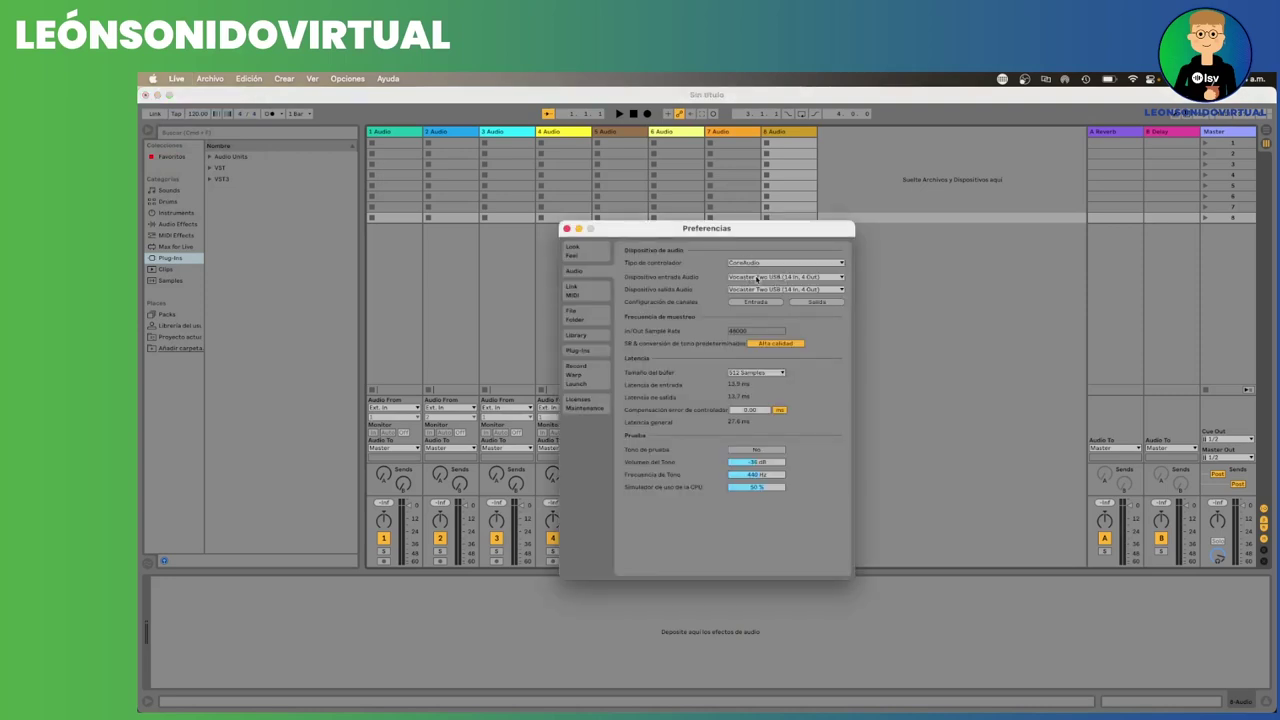
{"action": "left_click", "coordinate": [755, 279]}
{"action": "left_click", "coordinate": [750, 305]}
{"action": "left_click", "coordinate": [752, 302]}
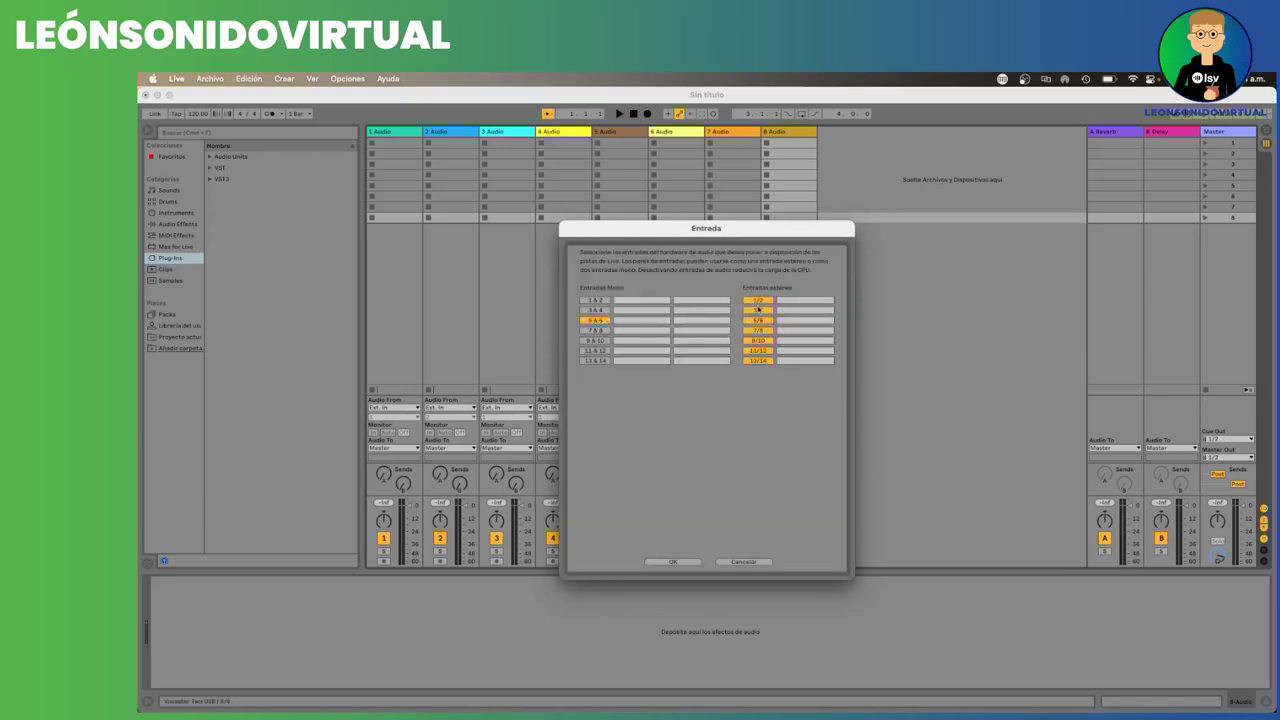
{"action": "left_click", "coordinate": [683, 561]}
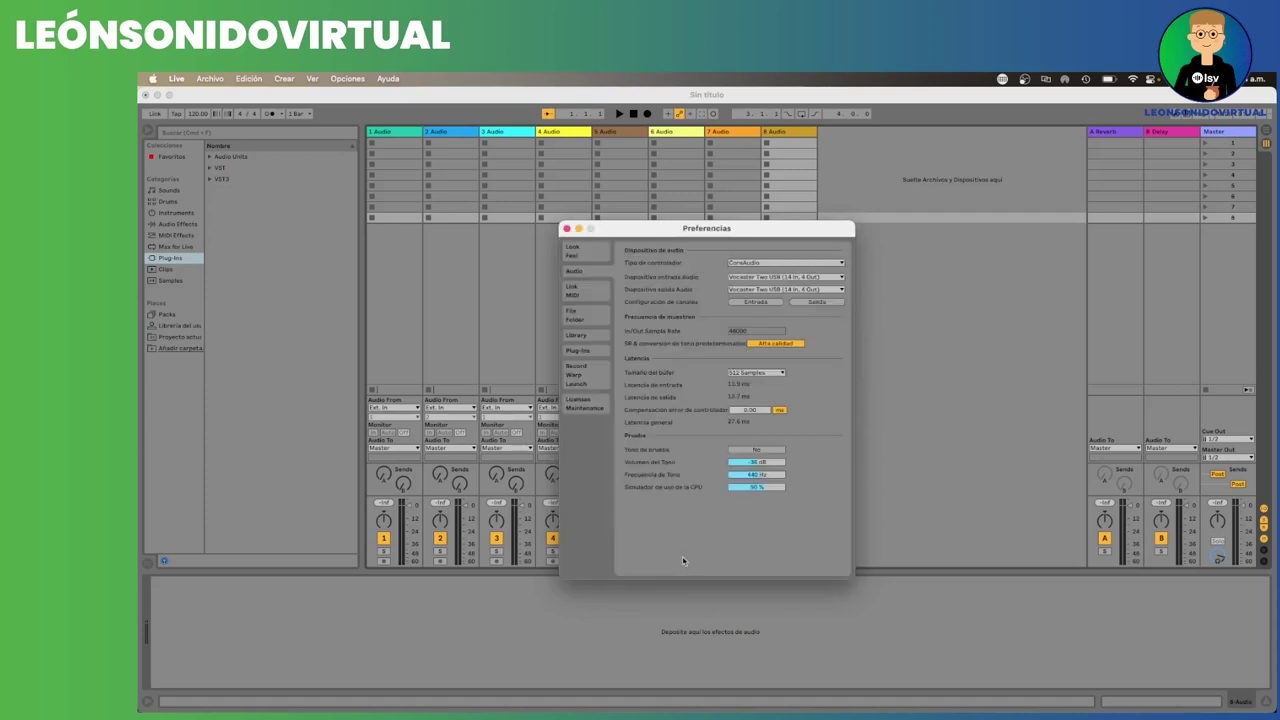
Enable the 3/4 stereo output in Live's output channel configuration and close the preferences
{"action": "left_click", "coordinate": [808, 303]}
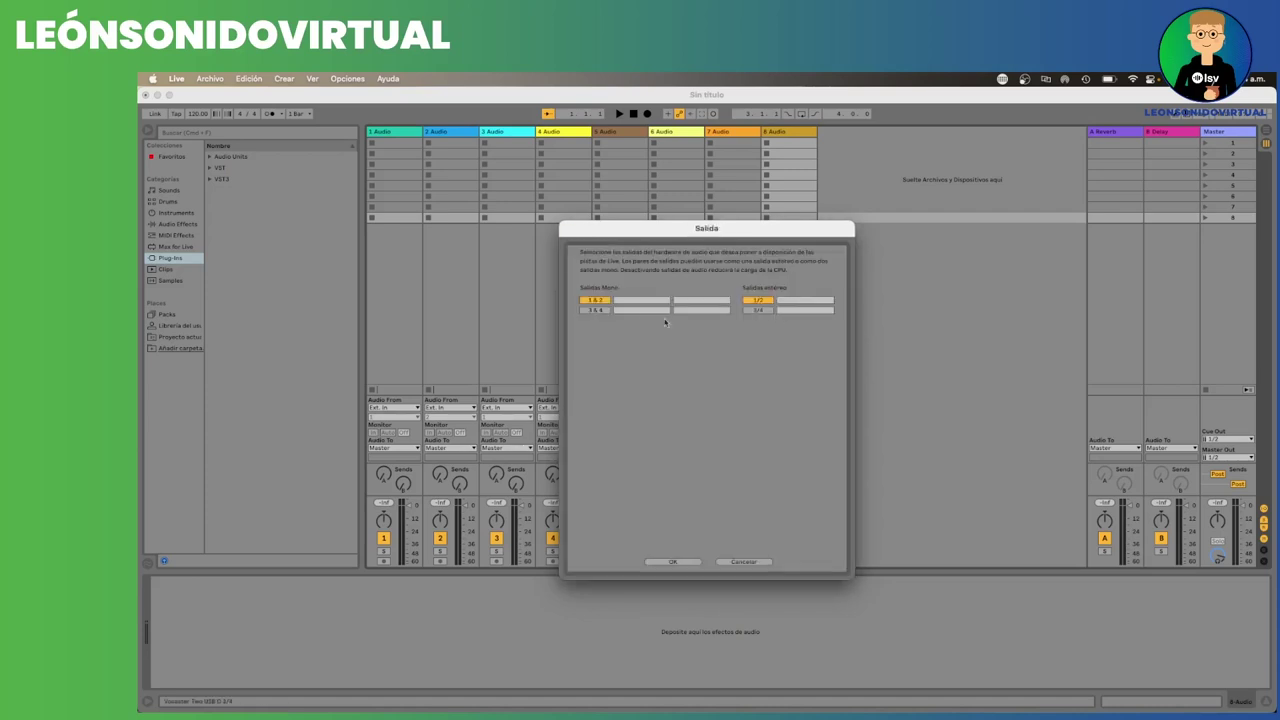
{"action": "left_click", "coordinate": [668, 561]}
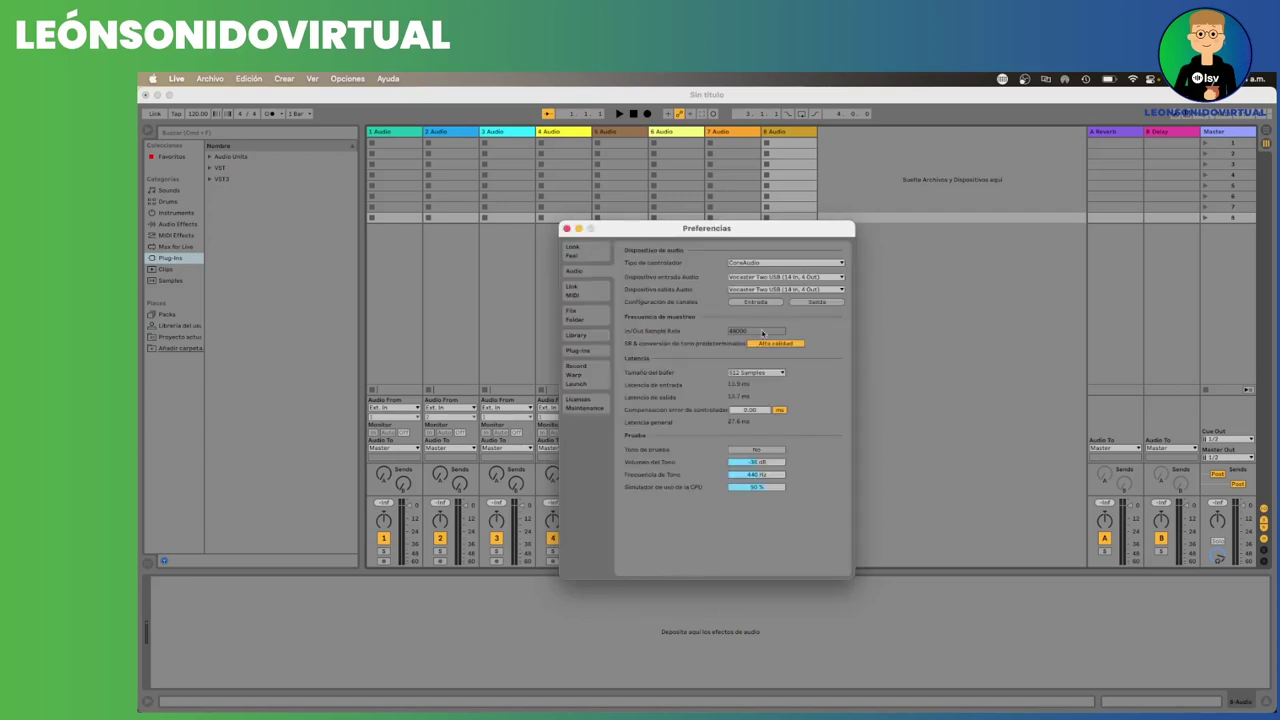
{"action": "left_click", "coordinate": [808, 302]}
{"action": "left_click", "coordinate": [758, 310]}
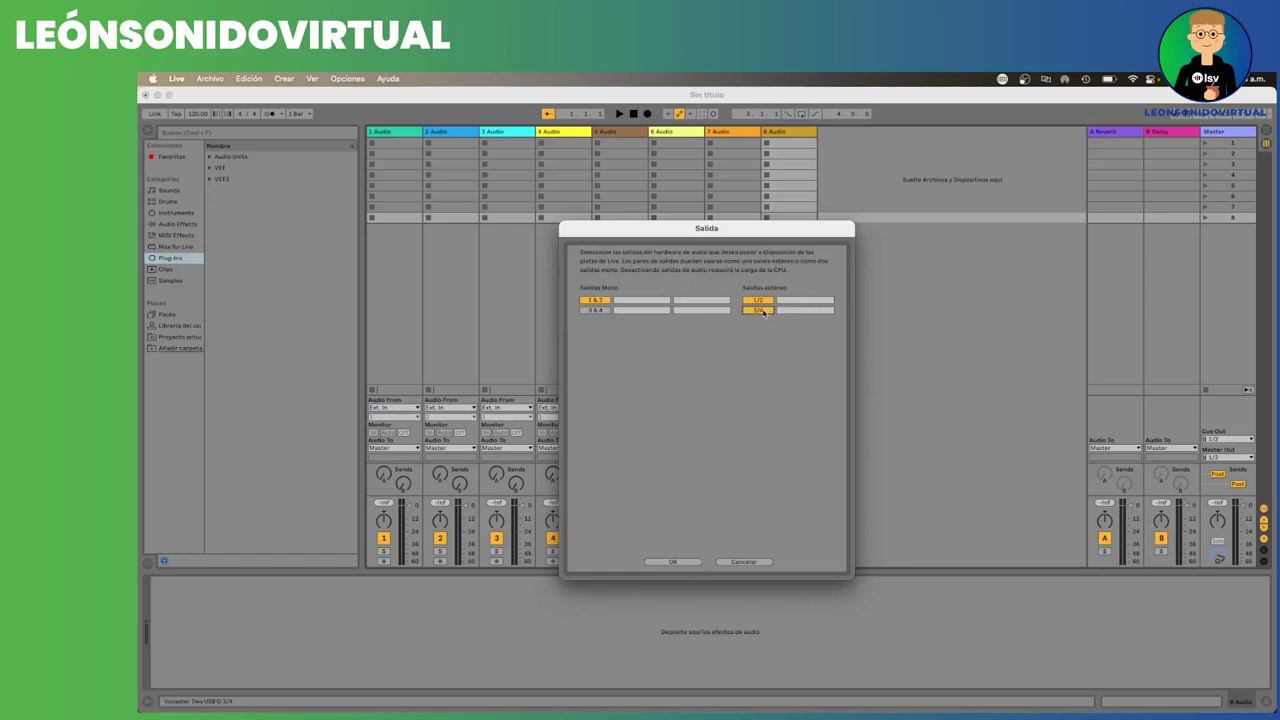
{"action": "left_click", "coordinate": [692, 562]}
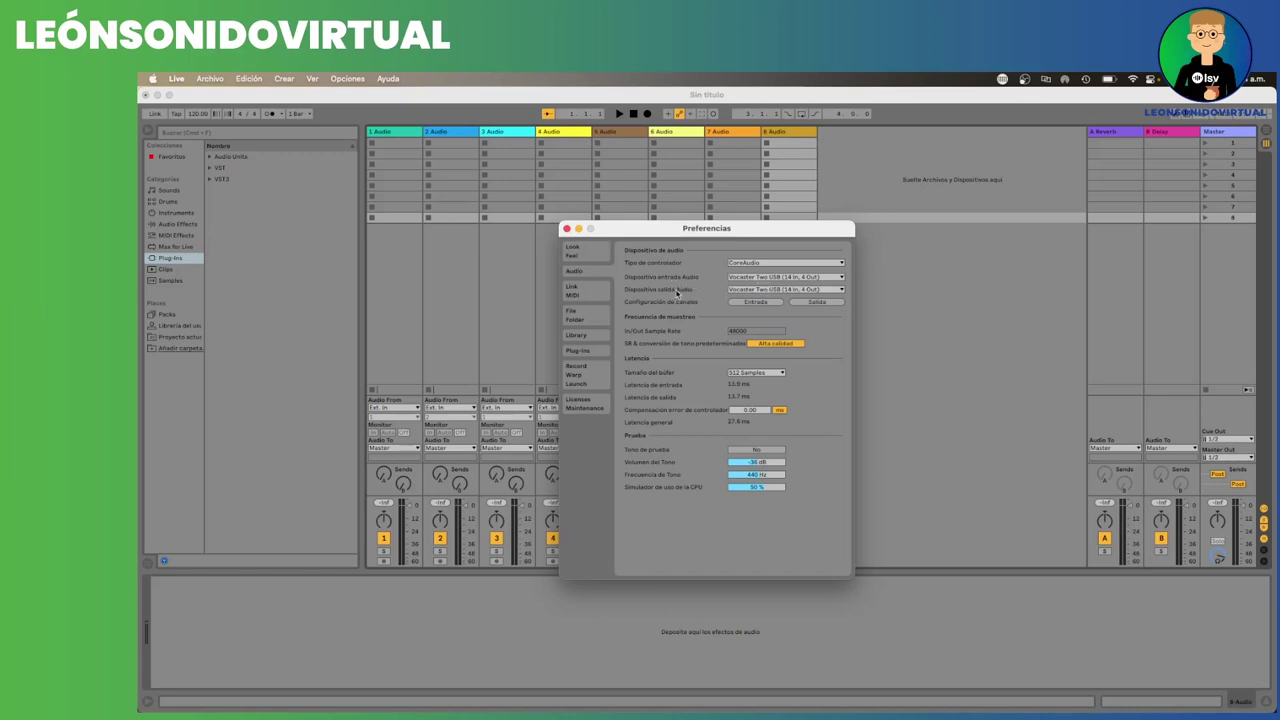
{"action": "left_click", "coordinate": [566, 229]}
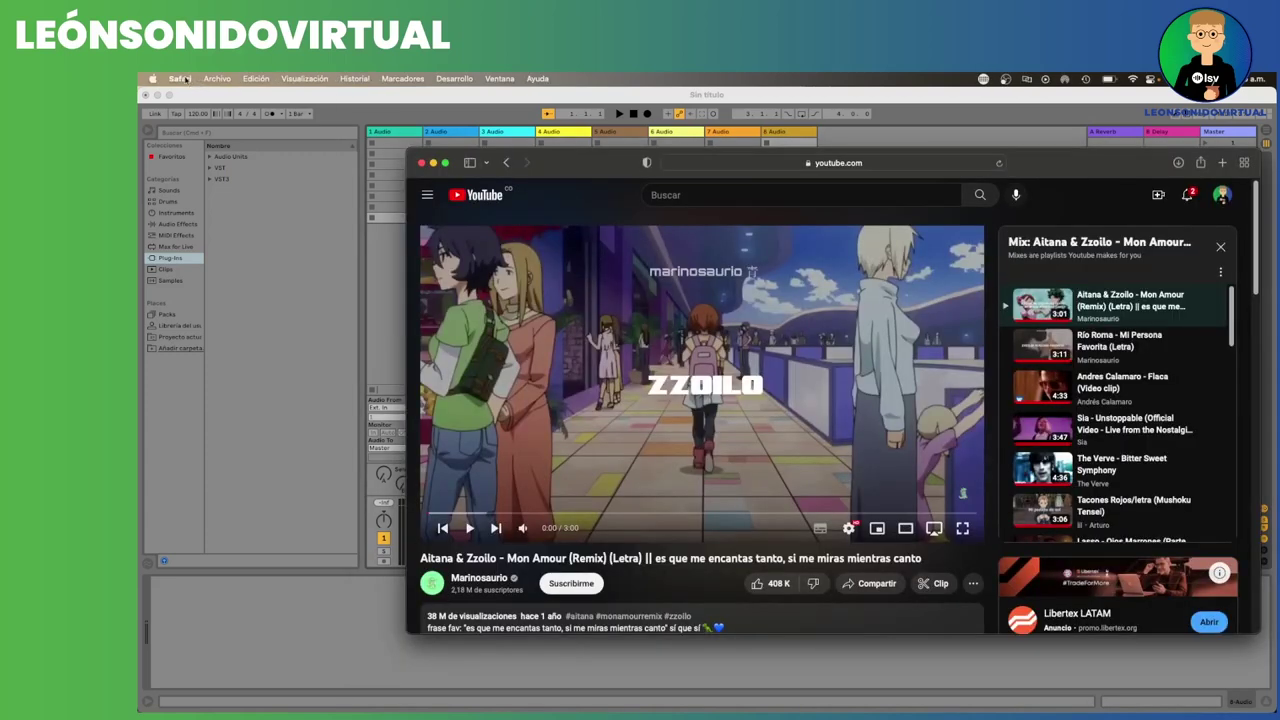
Set the Mac's sound output device to Vocaster Two USB in System Preferences
{"action": "left_click", "coordinate": [186, 79]}
{"action": "mouse_move", "coordinate": [153, 79]}
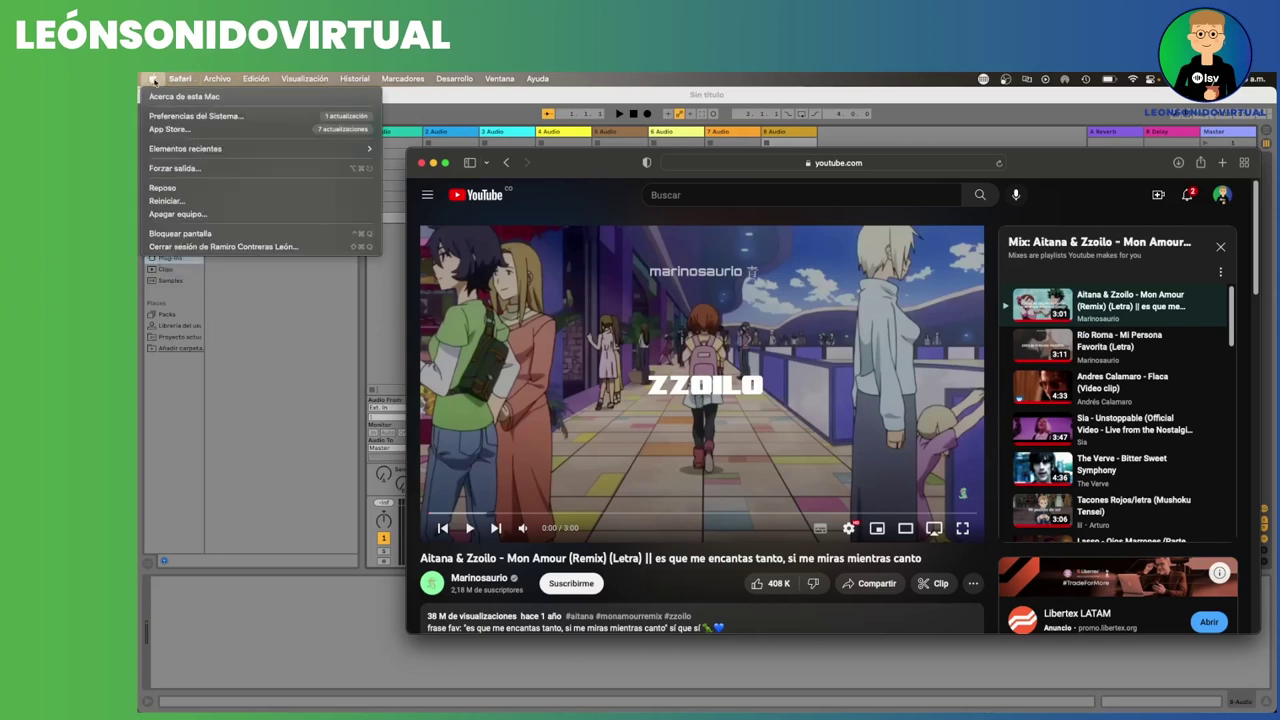
{"action": "left_click", "coordinate": [204, 116]}
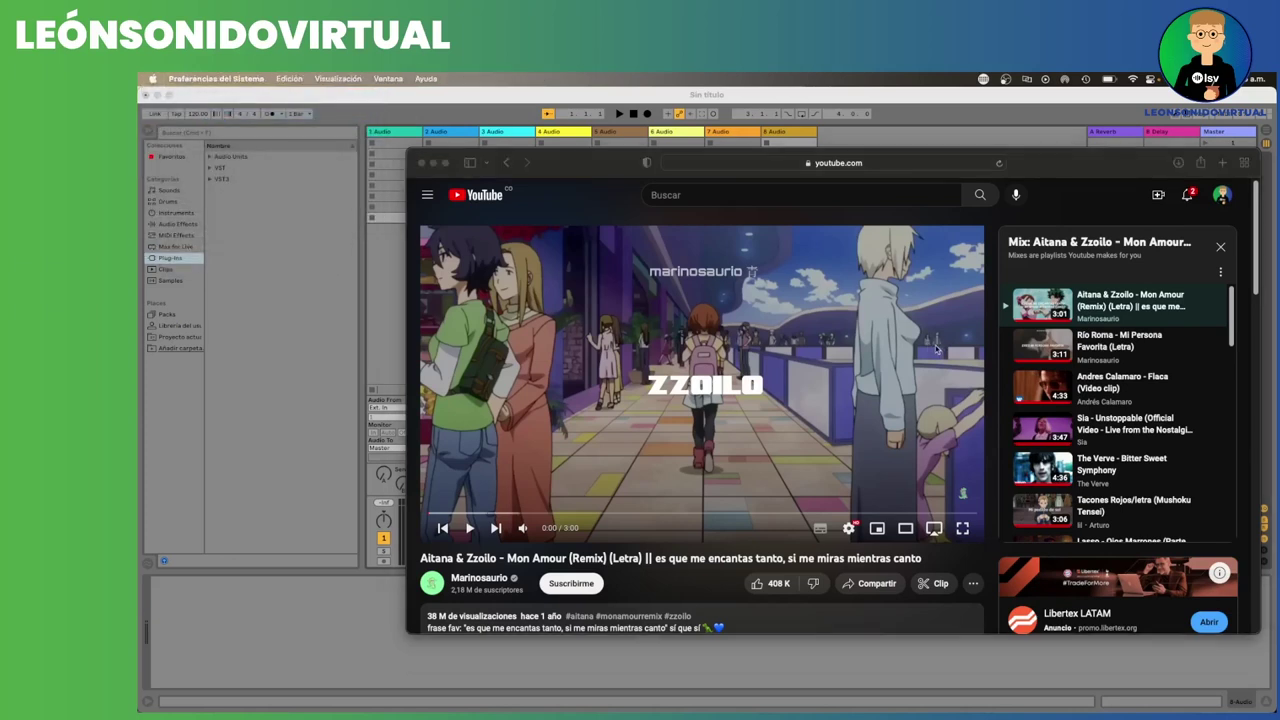
{"action": "left_click", "coordinate": [854, 518]}
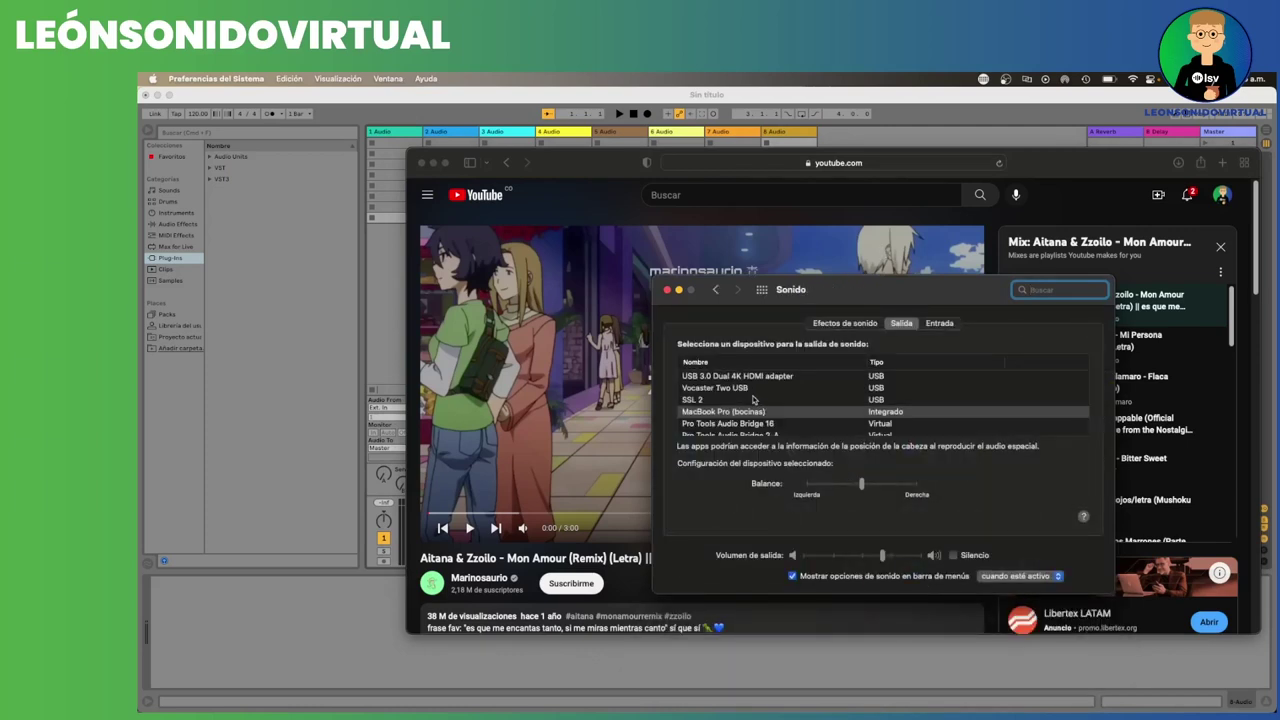
{"action": "left_click", "coordinate": [742, 390]}
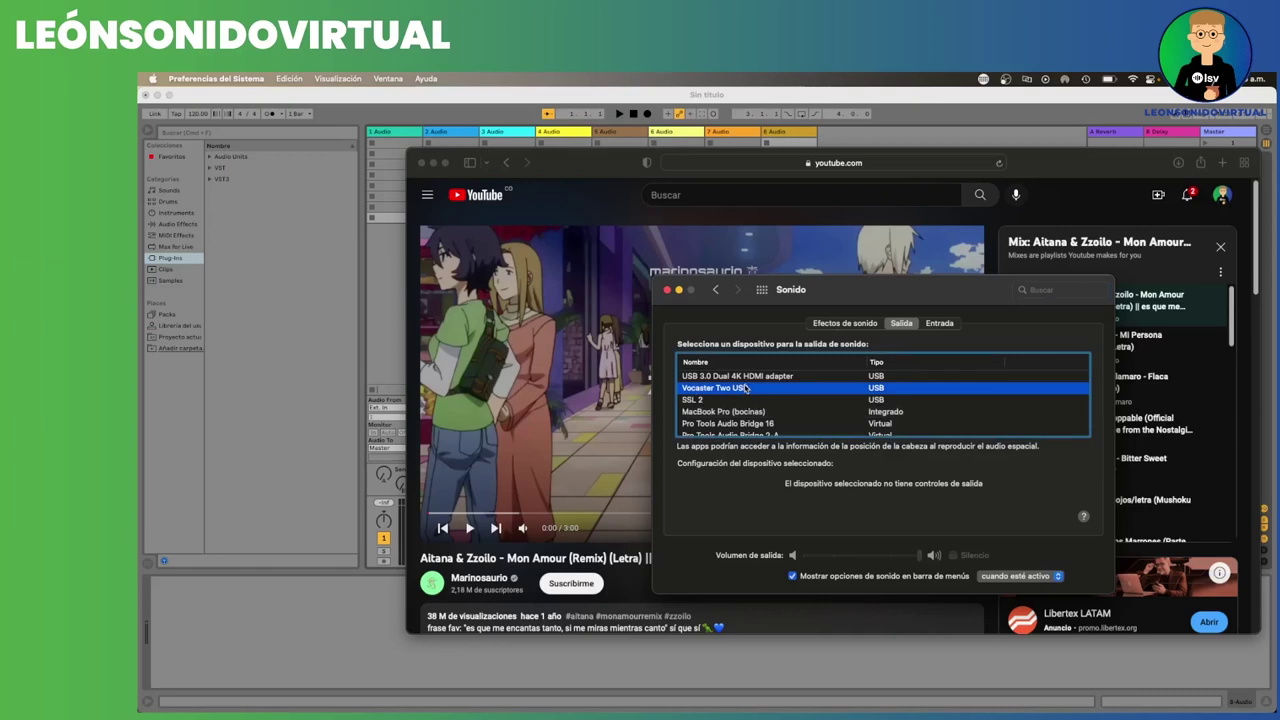
{"action": "left_click", "coordinate": [667, 289]}
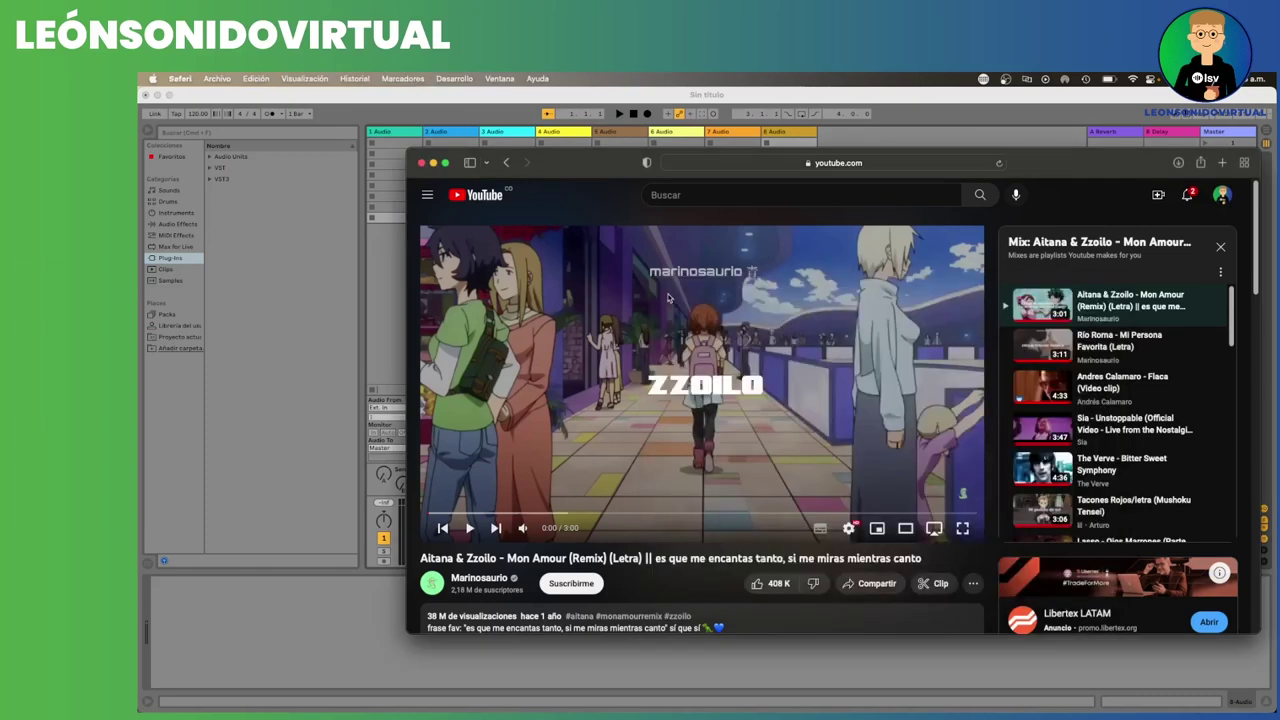
Play the YouTube video and raise the Loopback 1 fader in Vocaster Hub's mix
{"action": "left_click", "coordinate": [786, 338]}
{"action": "key", "text": "ctrl+Up"}
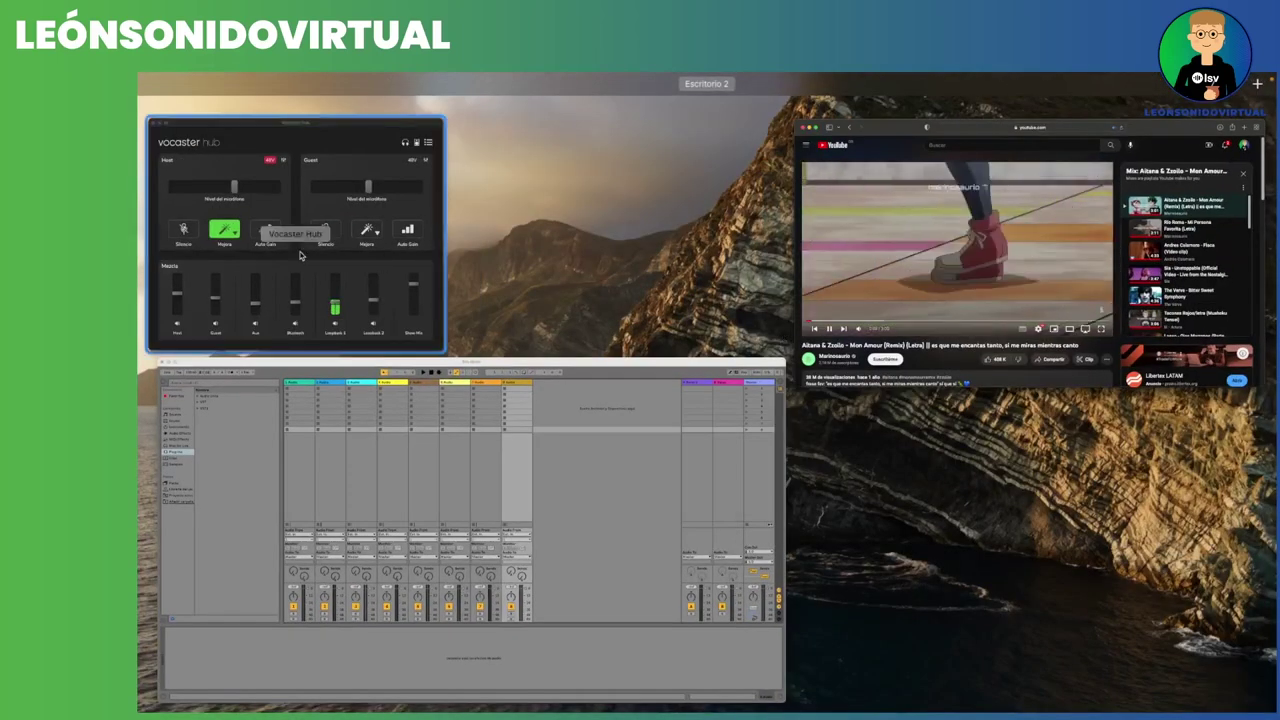
{"action": "left_click", "coordinate": [297, 255]}
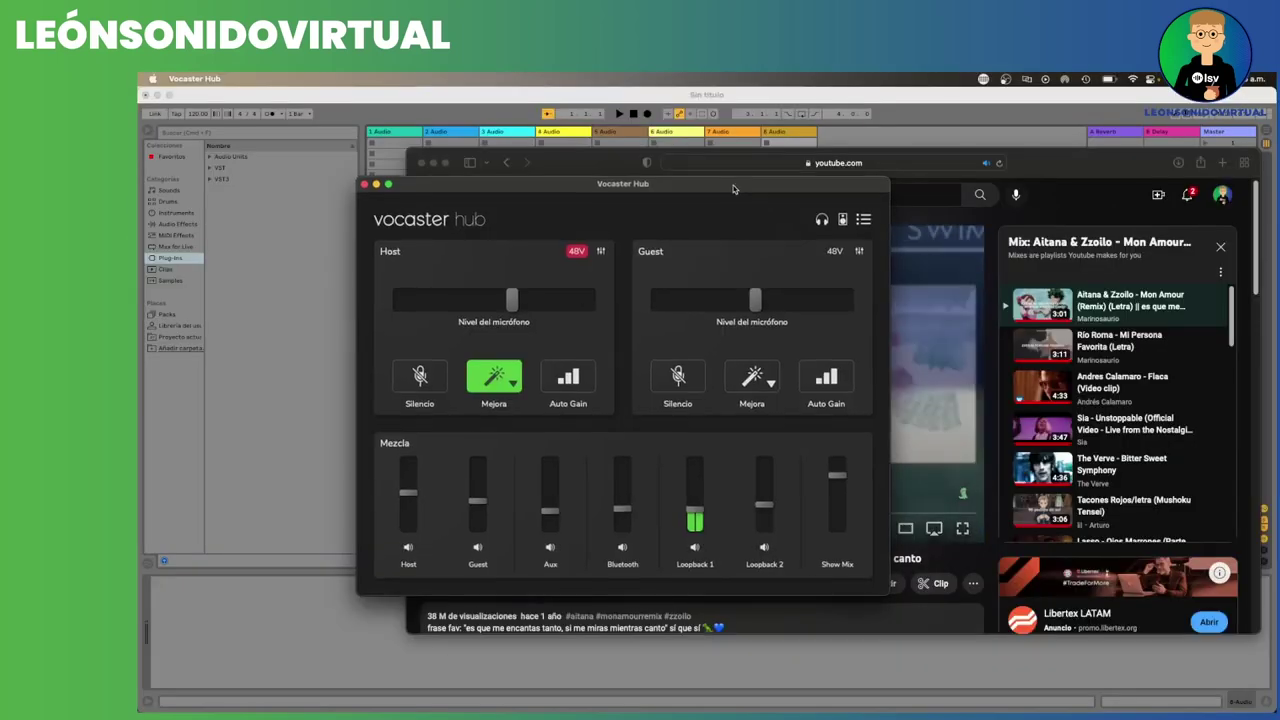
{"action": "left_click_drag", "start_coordinate": [732, 184], "coordinate": [843, 152]}
{"action": "left_click_drag", "start_coordinate": [806, 467], "coordinate": [808, 444]}
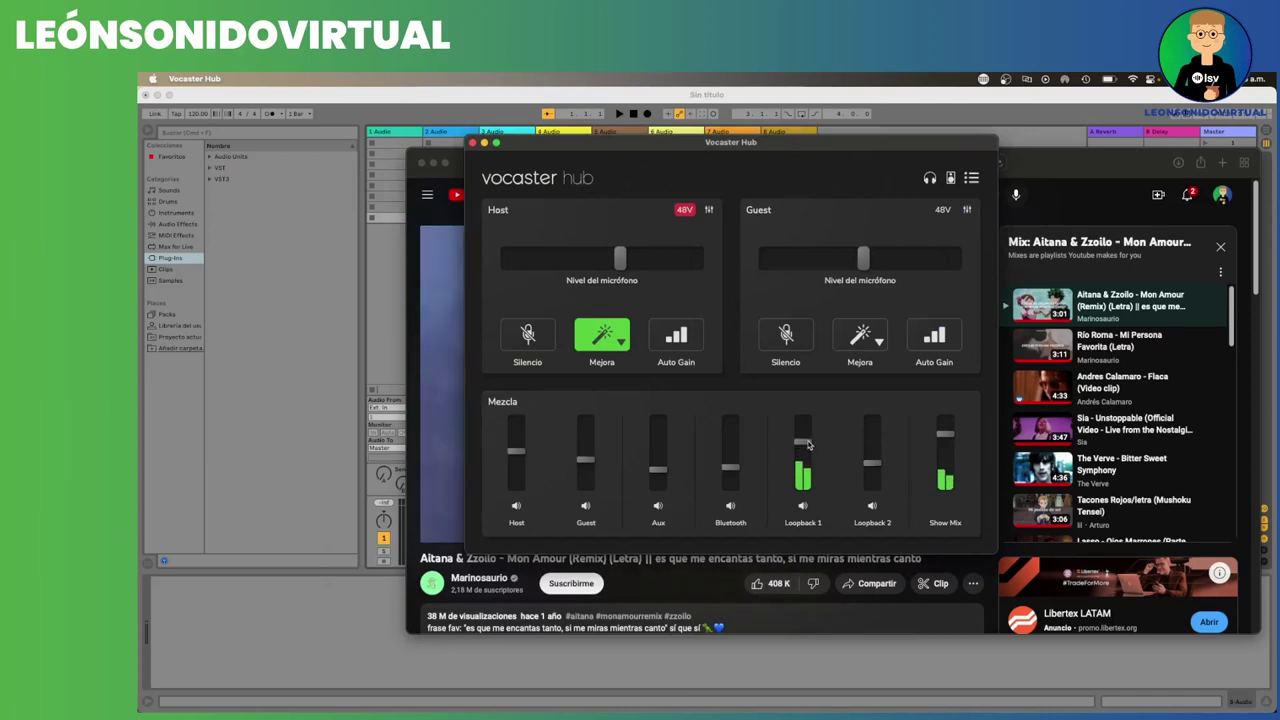
{"action": "mouse_move", "coordinate": [806, 446]}
{"action": "left_mouse_down"}
{"action": "mouse_move", "coordinate": [810, 487]}
{"action": "mouse_move", "coordinate": [815, 446]}
{"action": "left_mouse_up"}
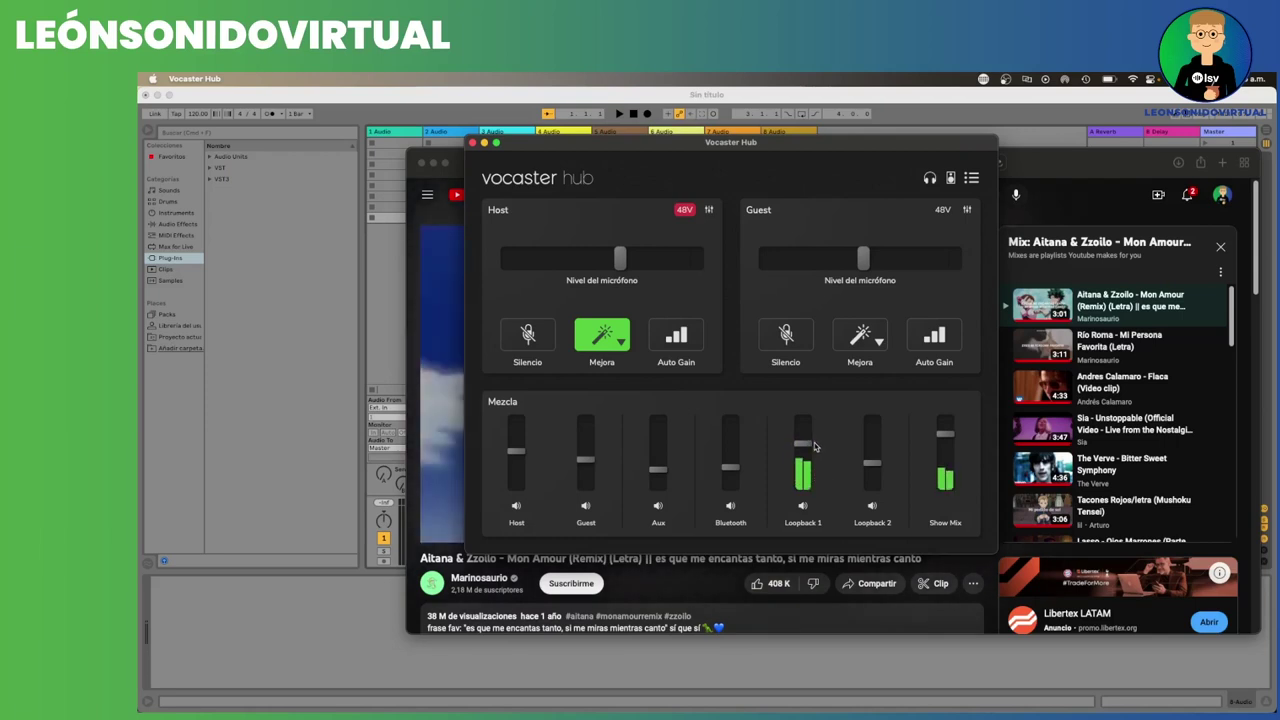
Switch to Ableton Live and check the external input channels offered for the first audio track
{"action": "left_click", "coordinate": [876, 102]}
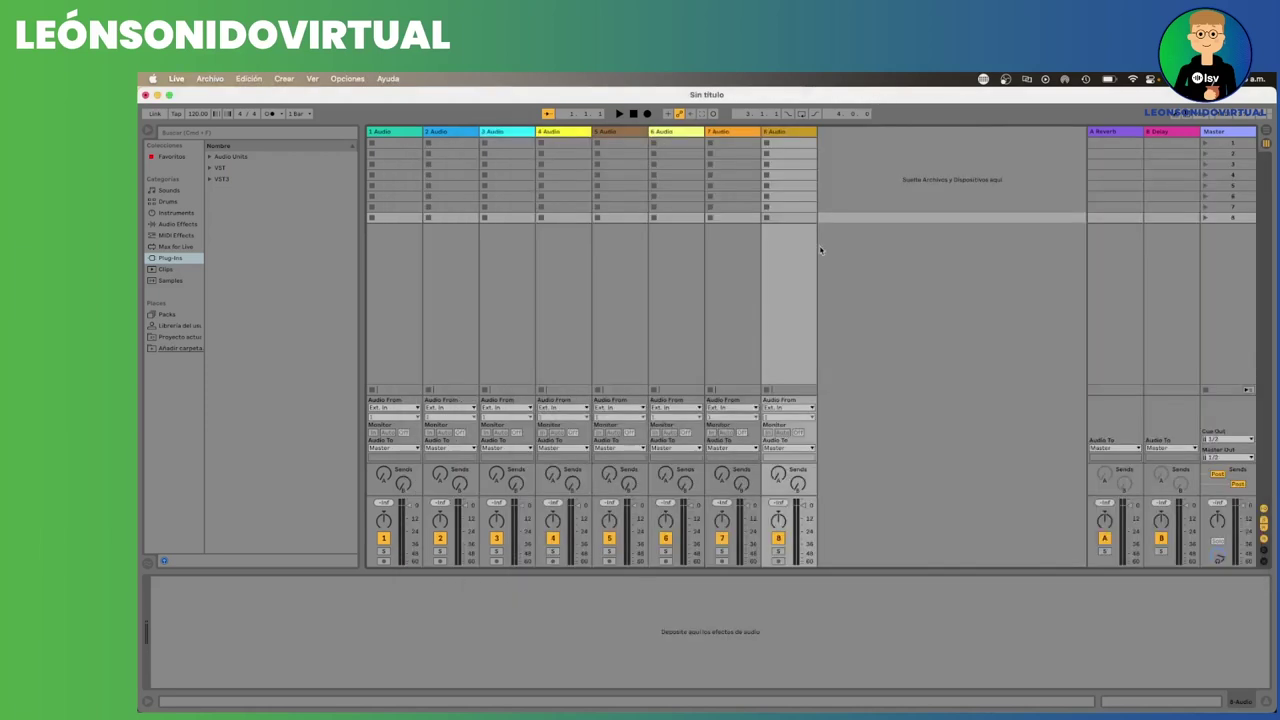
{"action": "left_click", "coordinate": [391, 417]}
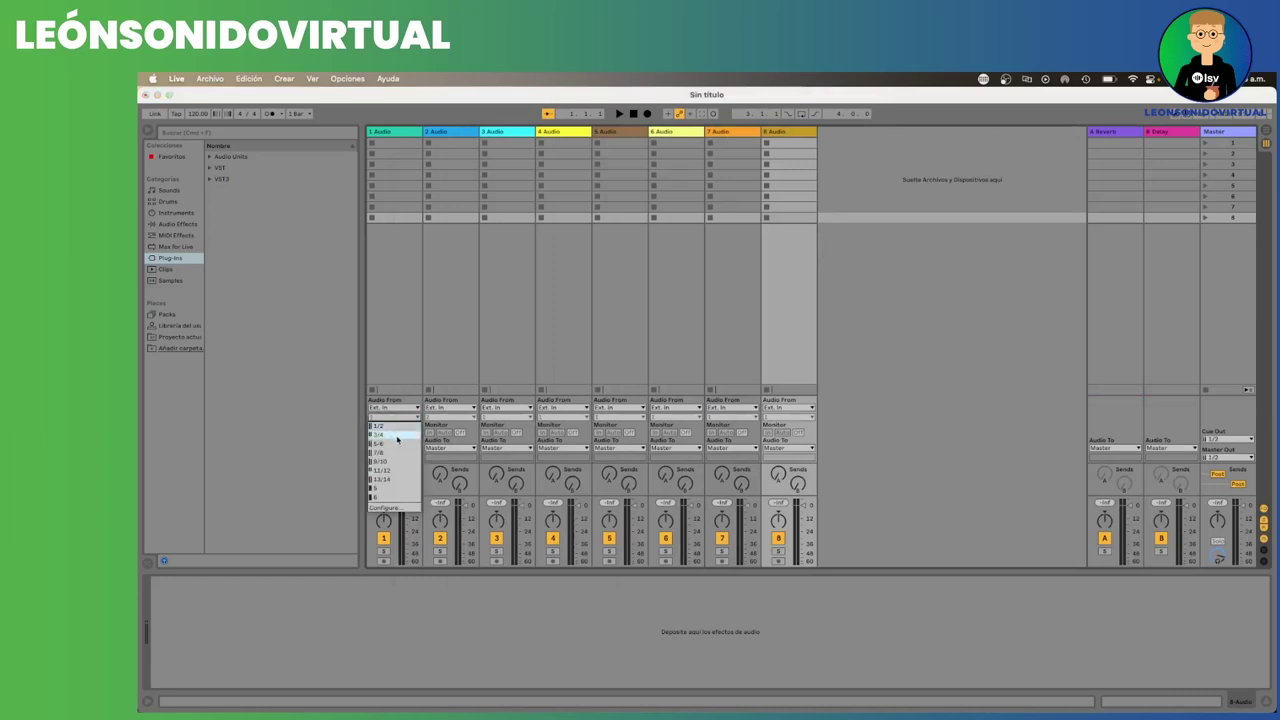
{"action": "left_click", "coordinate": [1131, 279]}
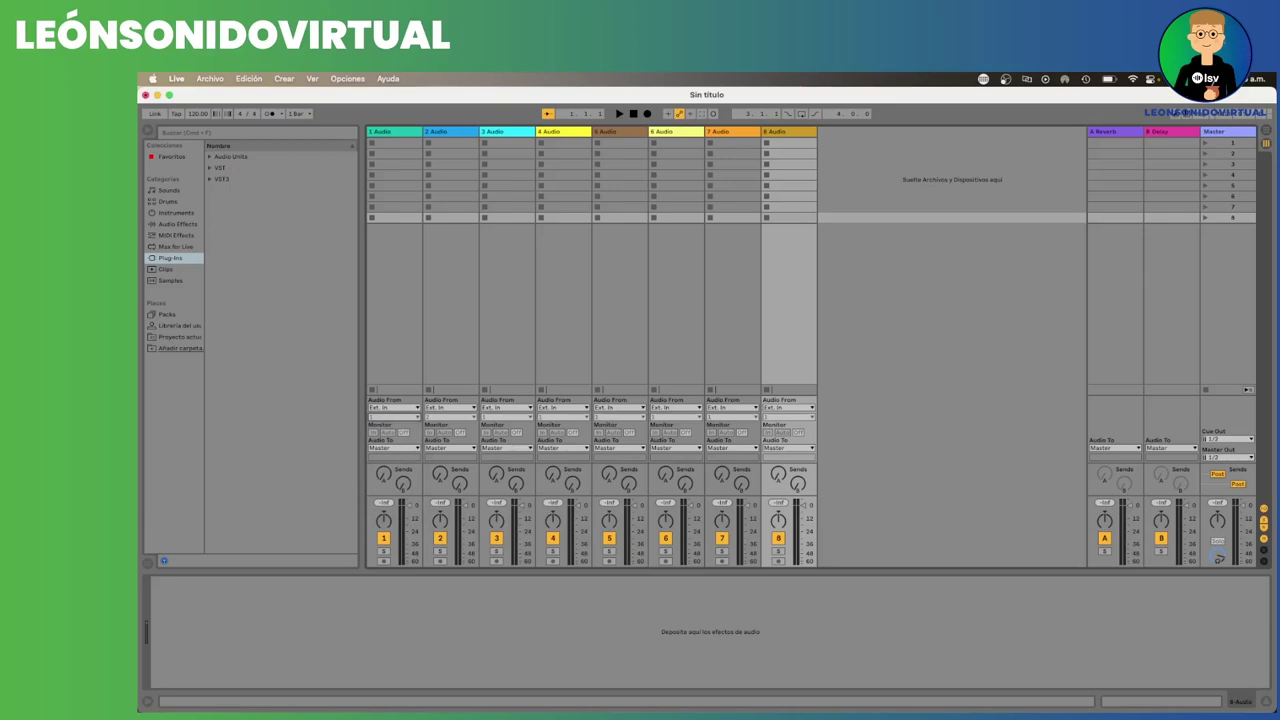
Find the table of DAW input channels in the Vocaster Two user guide in Safari
{"action": "left_click_drag", "start_coordinate": [845, 325], "coordinate": [760, 257]}
{"action": "scroll", "coordinate": [754, 441], "scroll_direction": "down", "scroll_amount": 15}
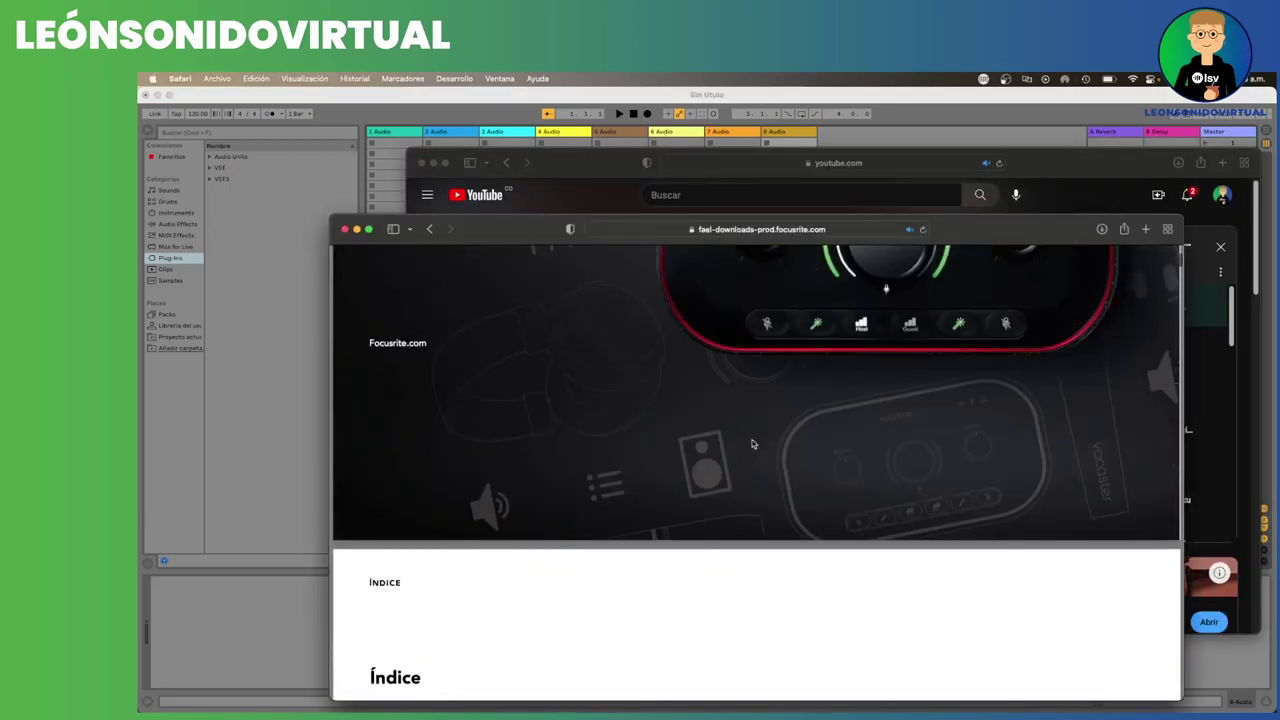
{"action": "scroll", "coordinate": [754, 441], "scroll_direction": "down", "scroll_amount": 20}
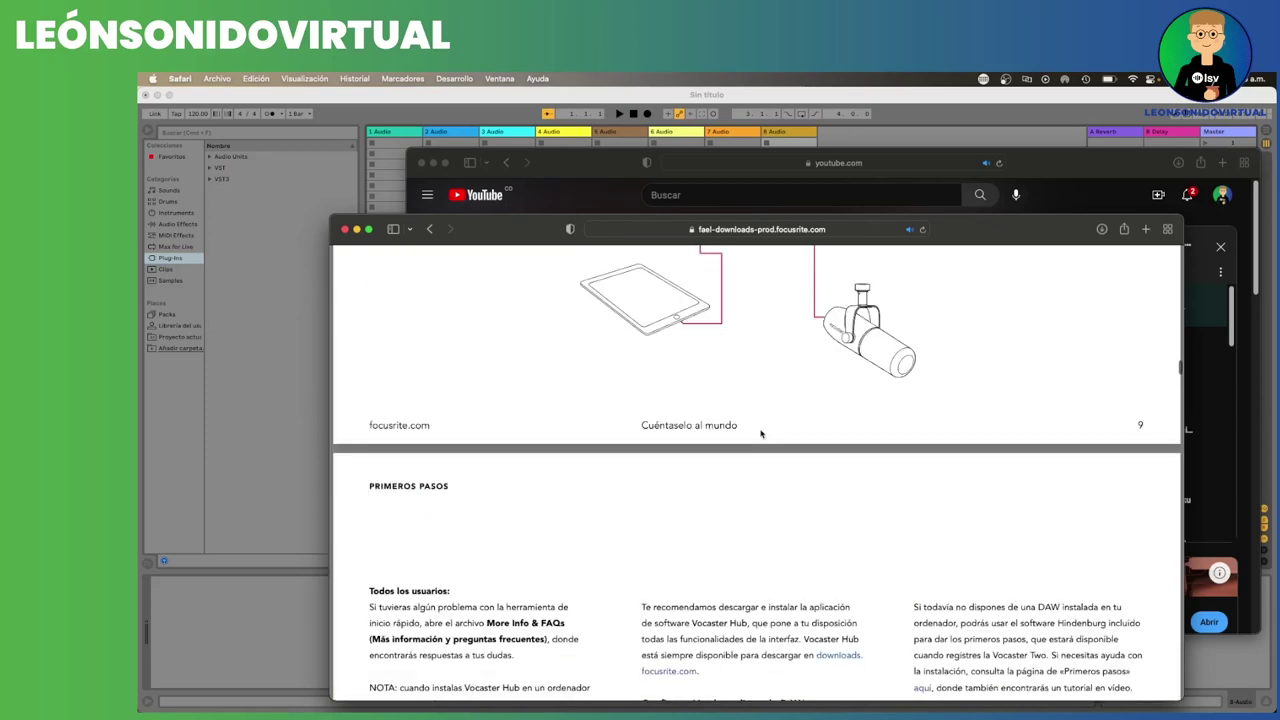
{"action": "scroll", "coordinate": [760, 433], "scroll_direction": "down", "scroll_amount": 20}
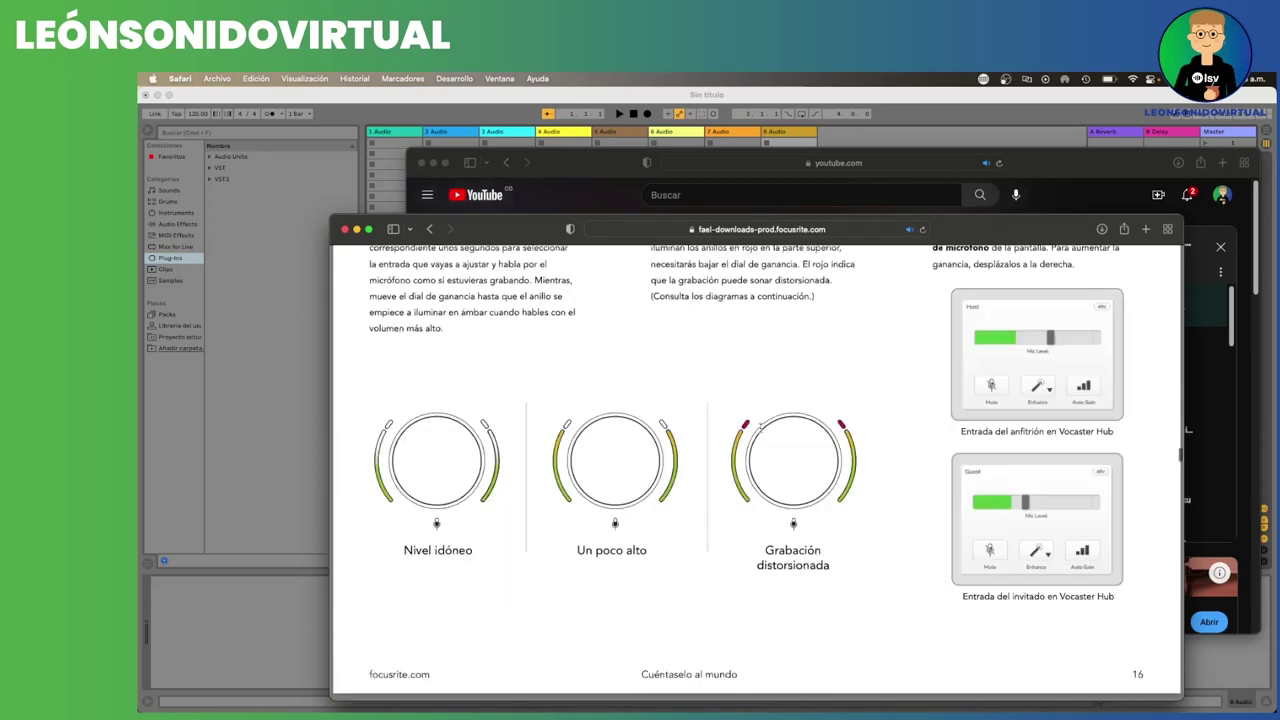
{"action": "scroll", "coordinate": [762, 430], "scroll_direction": "down", "scroll_amount": 20}
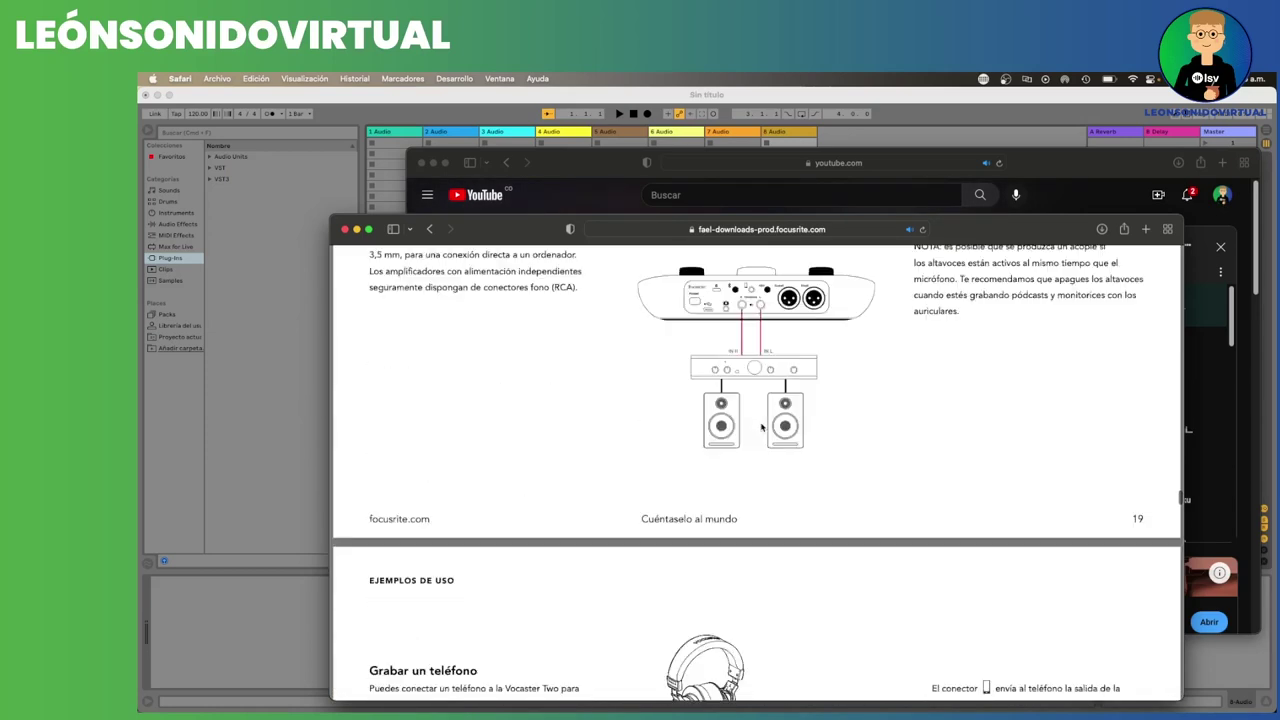
{"action": "scroll", "coordinate": [762, 428], "scroll_direction": "down", "scroll_amount": 20}
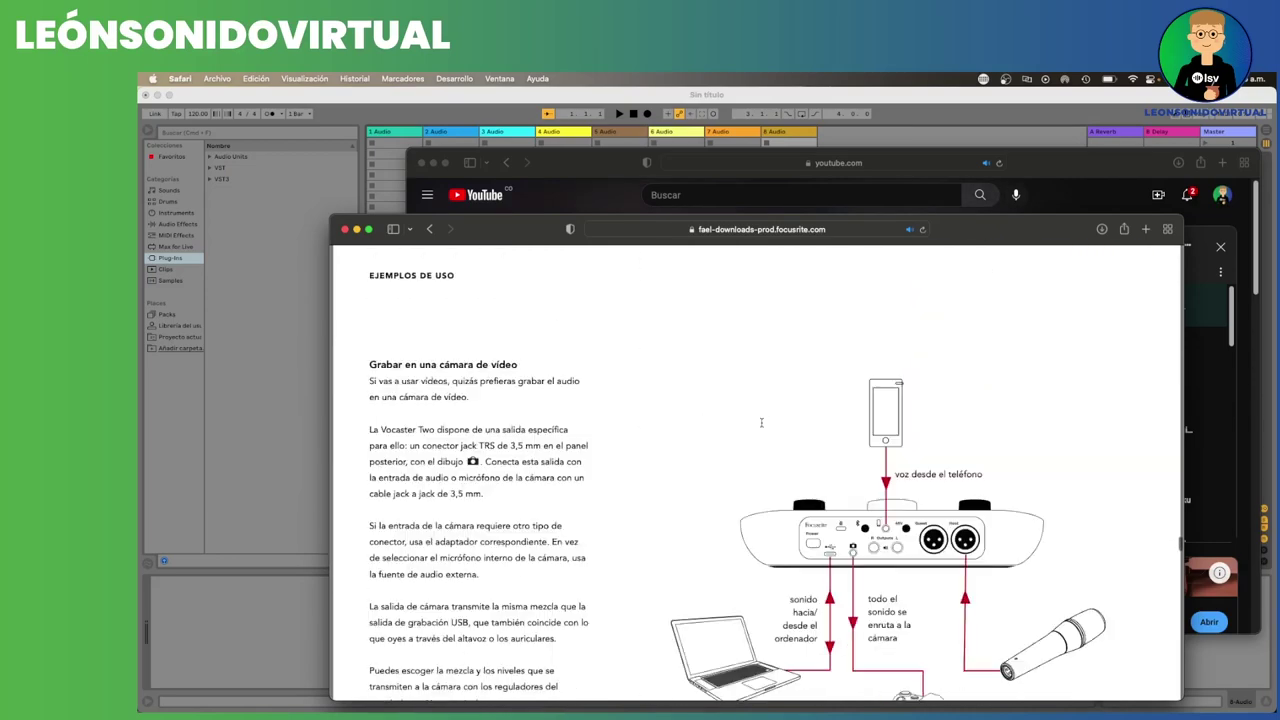
{"action": "scroll", "coordinate": [762, 424], "scroll_direction": "down", "scroll_amount": 20}
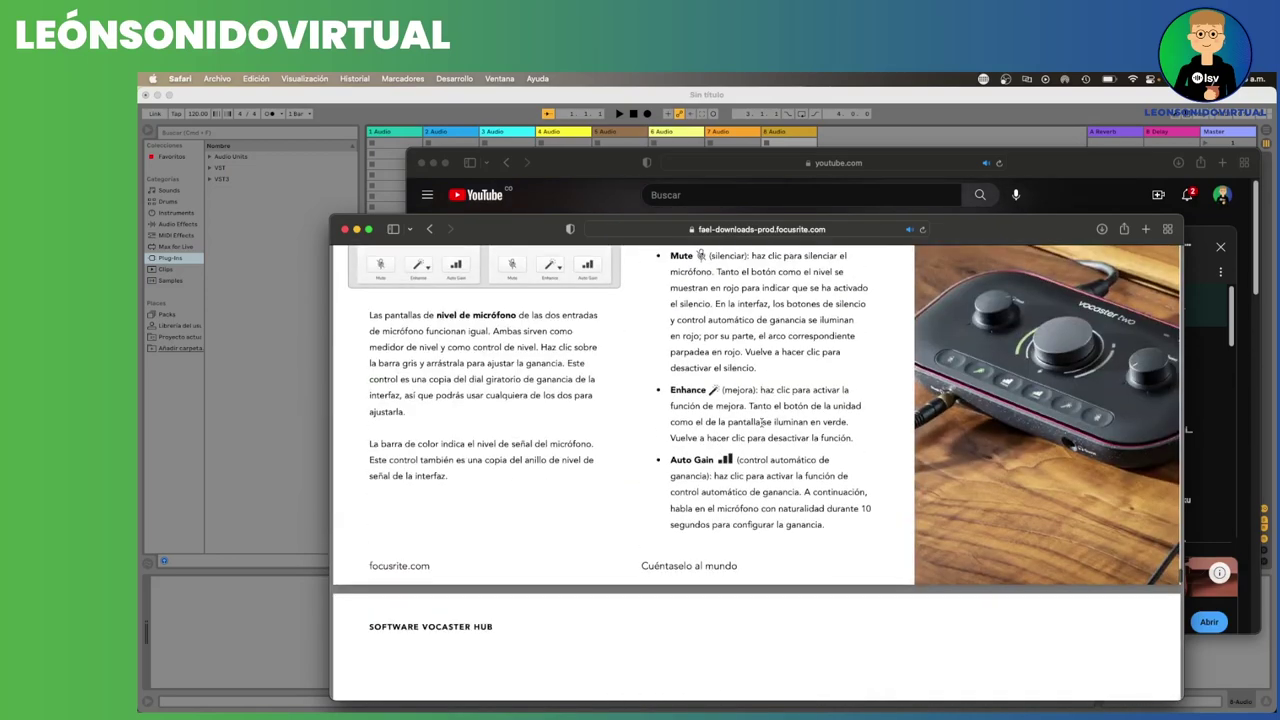
{"action": "scroll", "coordinate": [762, 422], "scroll_direction": "down", "scroll_amount": 15}
{"action": "scroll", "coordinate": [762, 418], "scroll_direction": "up", "scroll_amount": 8}
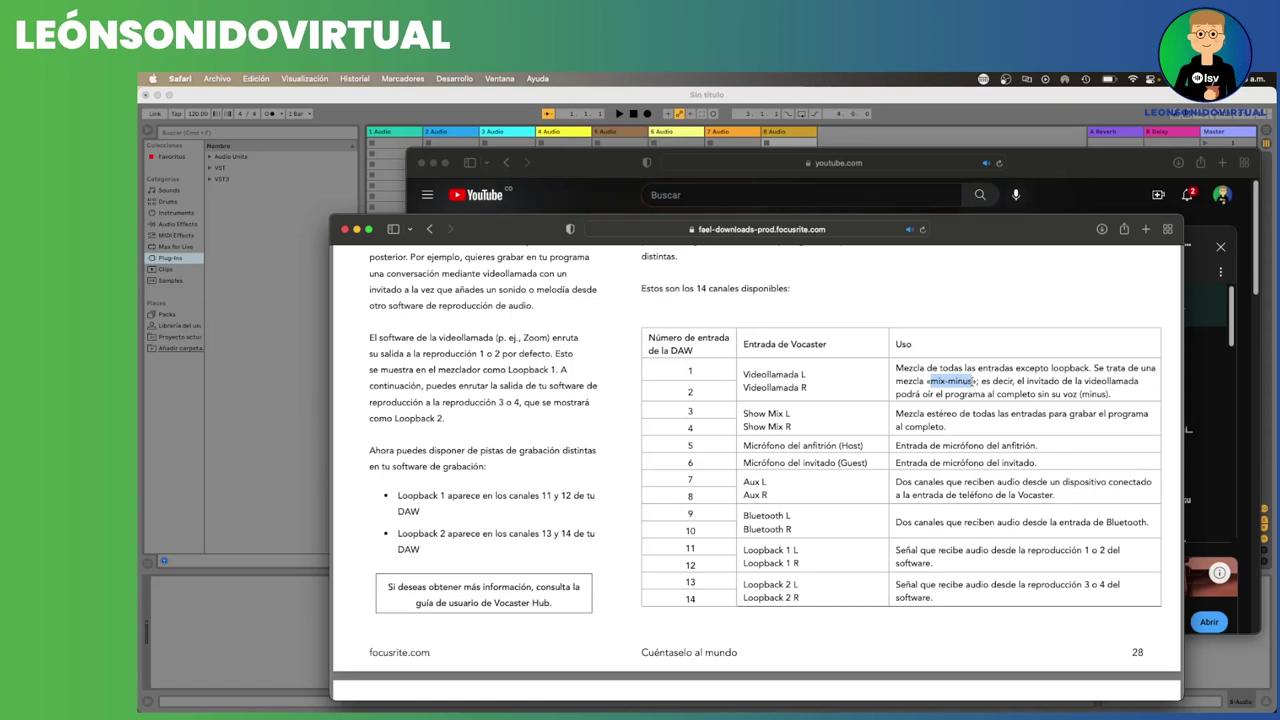
Review the DAW input numbers and the Videollamada and Show Mix entries in the user guide's channel table
{"action": "left_click", "coordinate": [956, 380]}
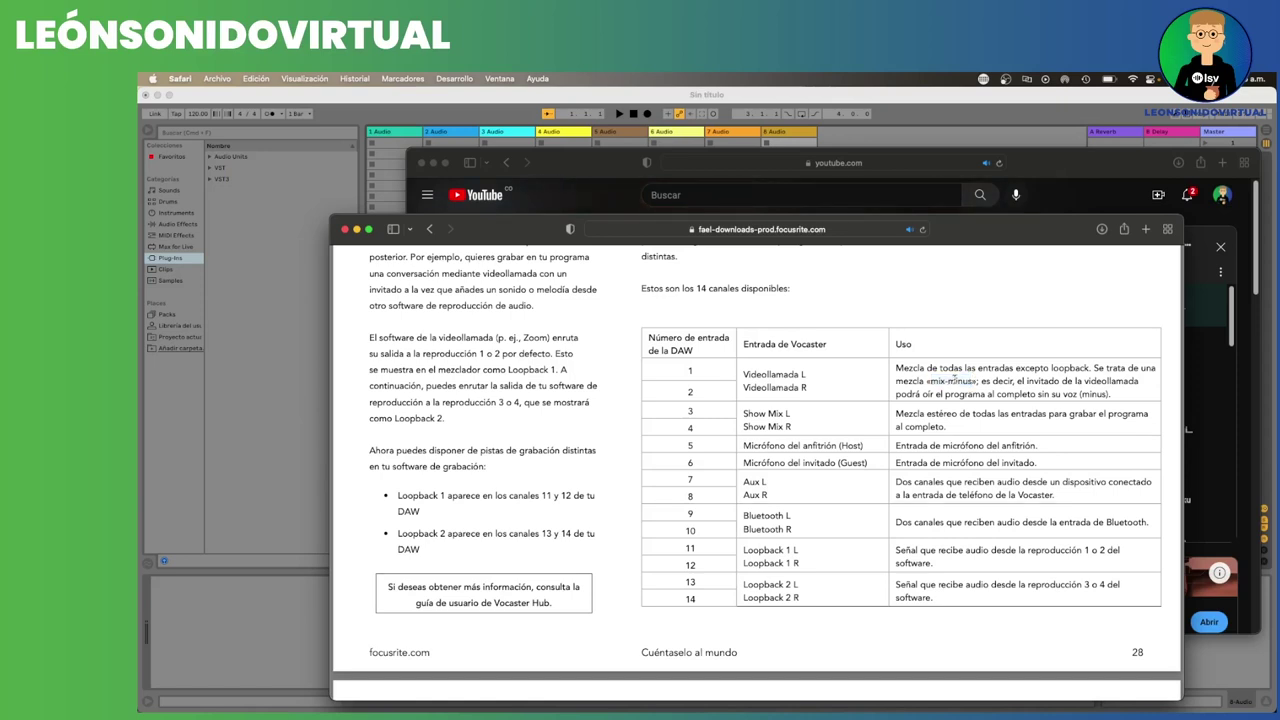
{"action": "left_click_drag", "start_coordinate": [658, 338], "coordinate": [698, 350]}
{"action": "left_click", "coordinate": [698, 349]}
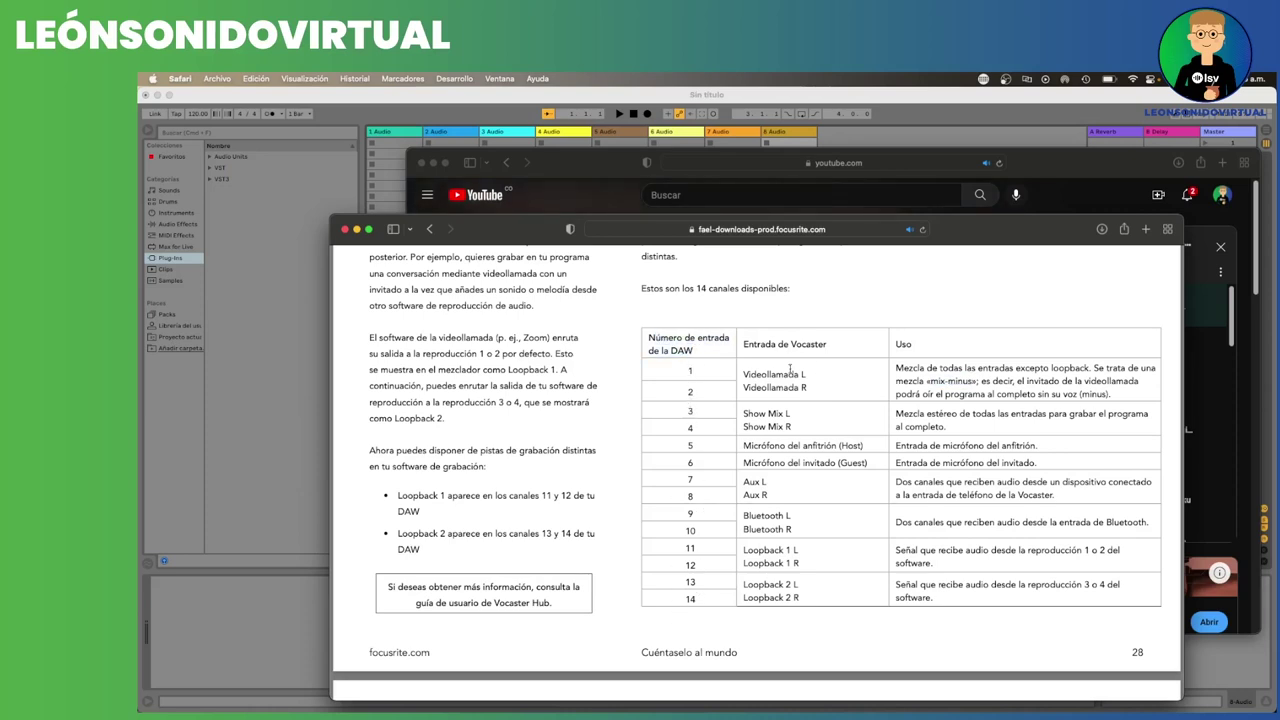
{"action": "left_click_drag", "start_coordinate": [743, 372], "coordinate": [808, 390]}
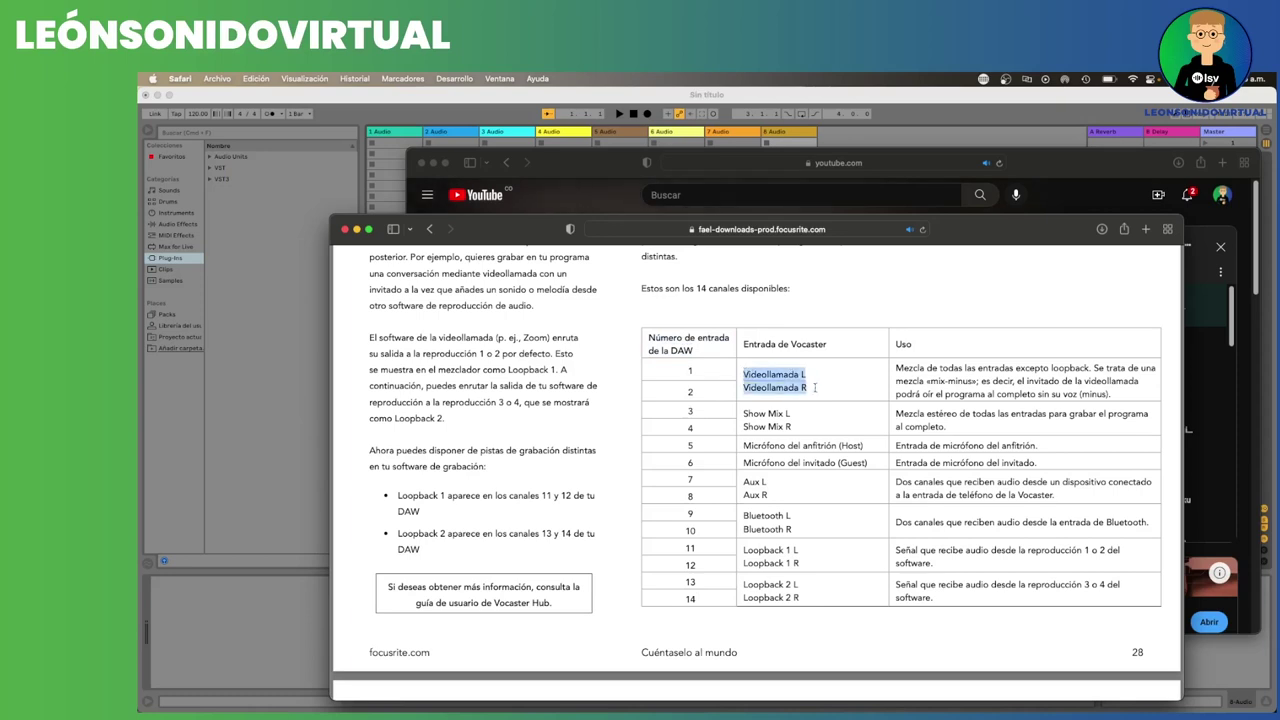
{"action": "left_click", "coordinate": [811, 388]}
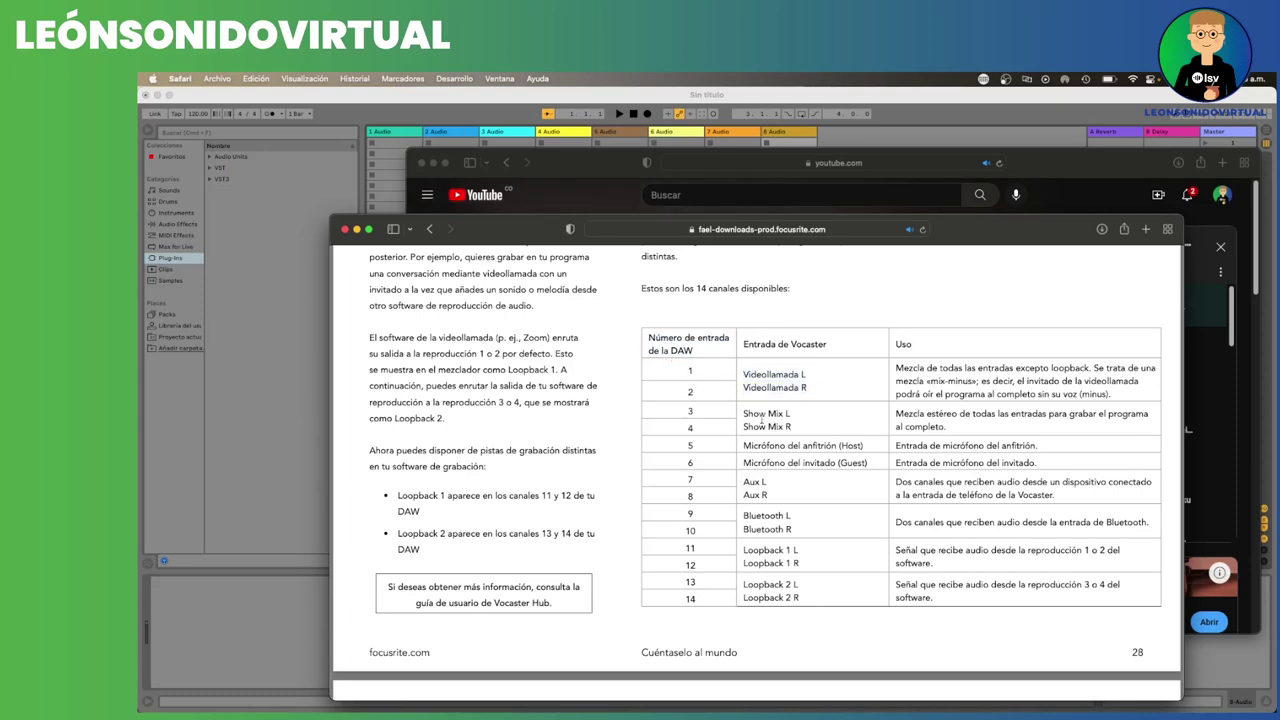
{"action": "left_click_drag", "start_coordinate": [744, 410], "coordinate": [792, 428]}
{"action": "left_click", "coordinate": [791, 426]}
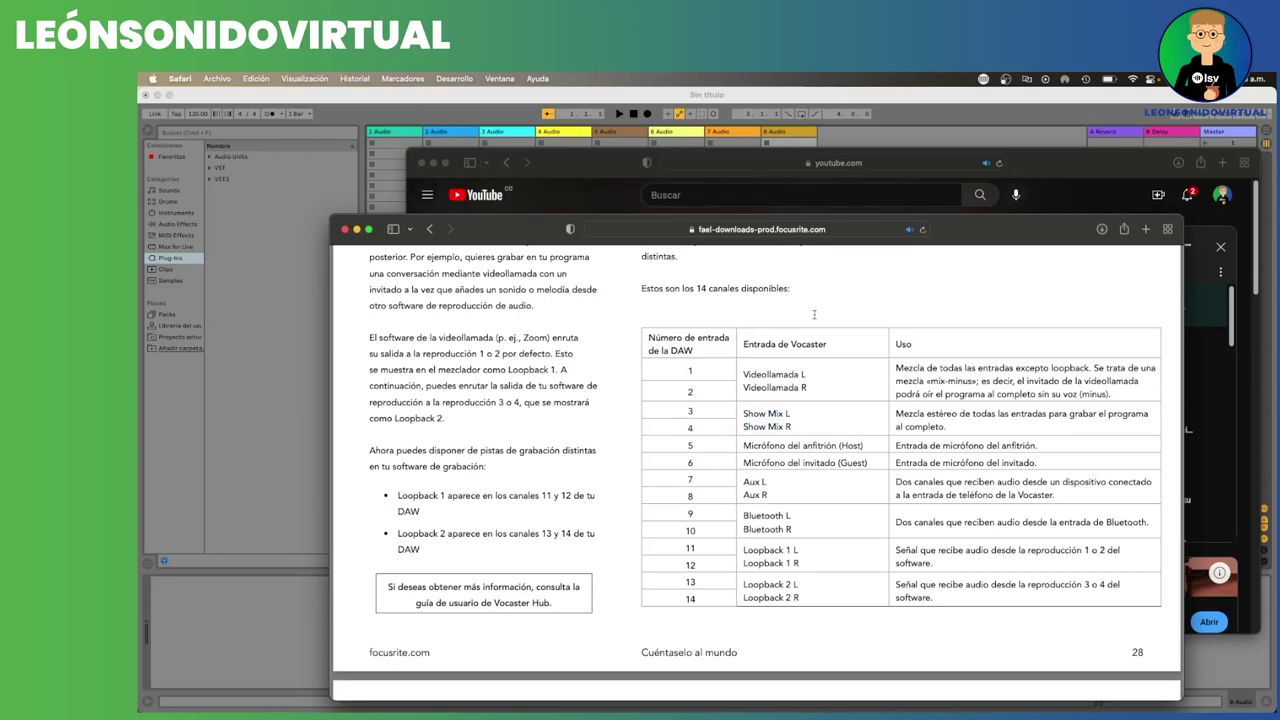
Compare Vocaster Hub's mixer channels with the Show Mix entry in the user guide
{"action": "key", "text": "ctrl+Up"}
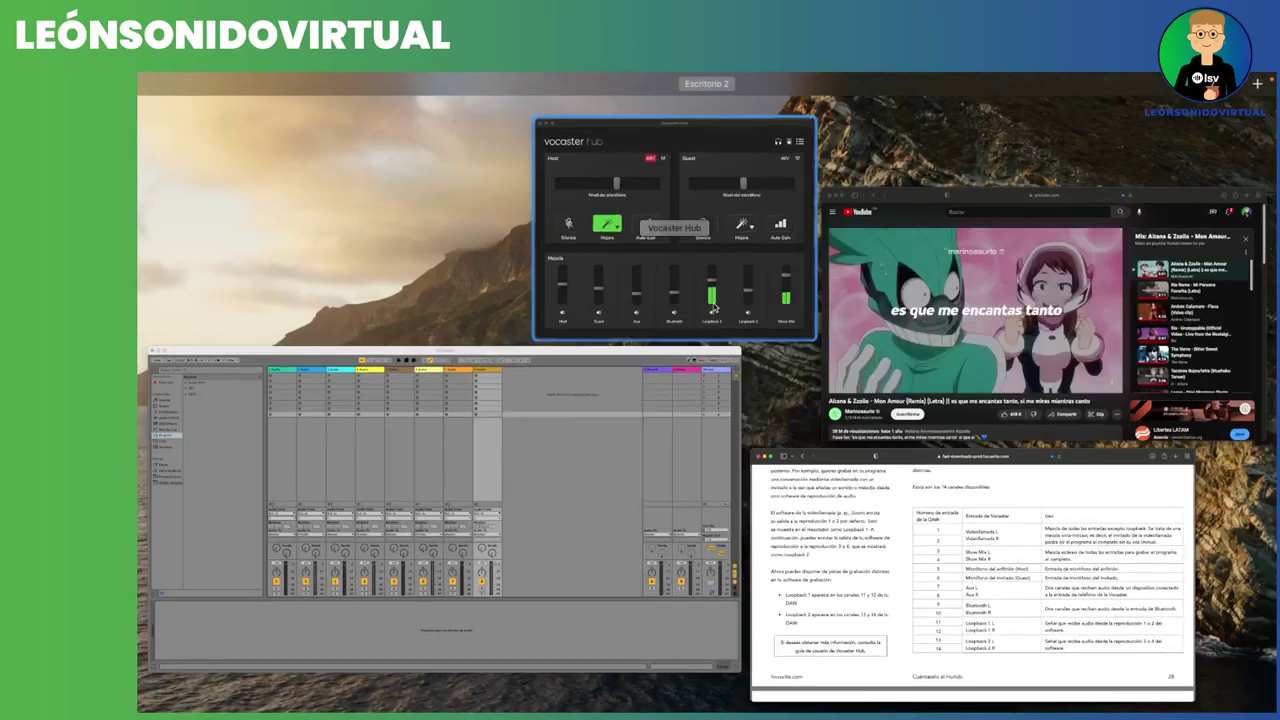
{"action": "left_click", "coordinate": [671, 271]}
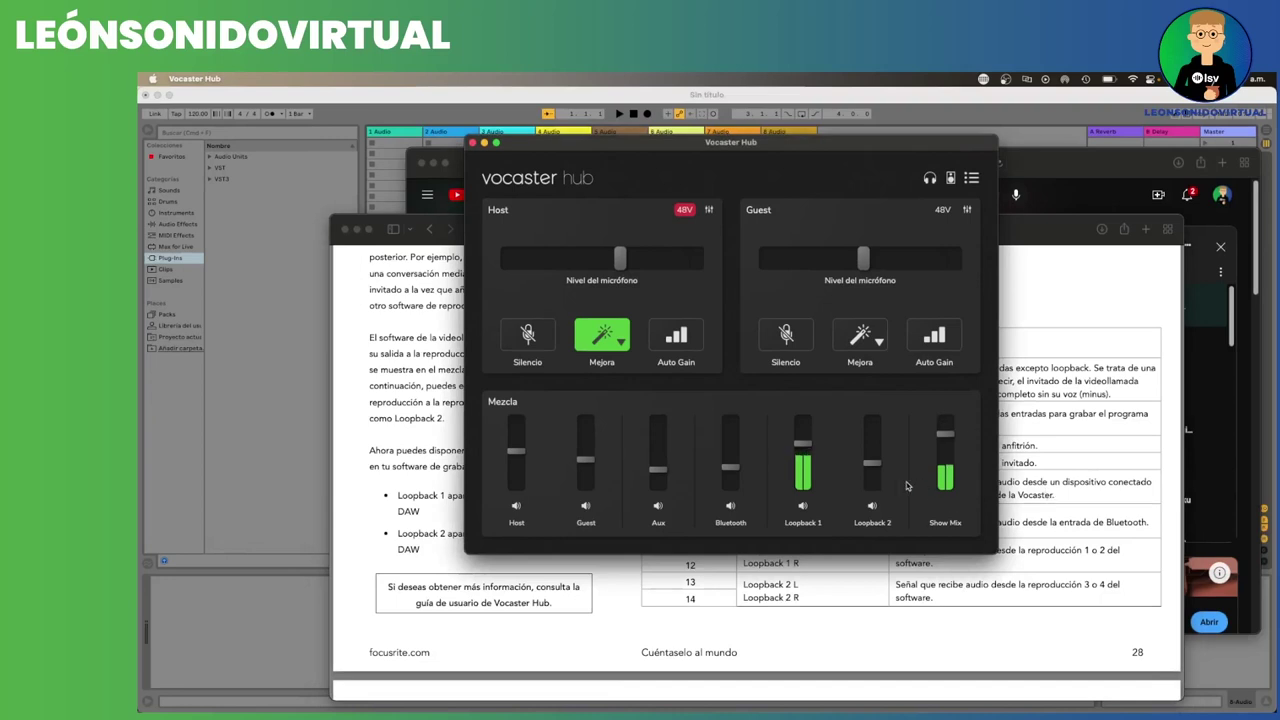
{"action": "left_click", "coordinate": [1049, 226]}
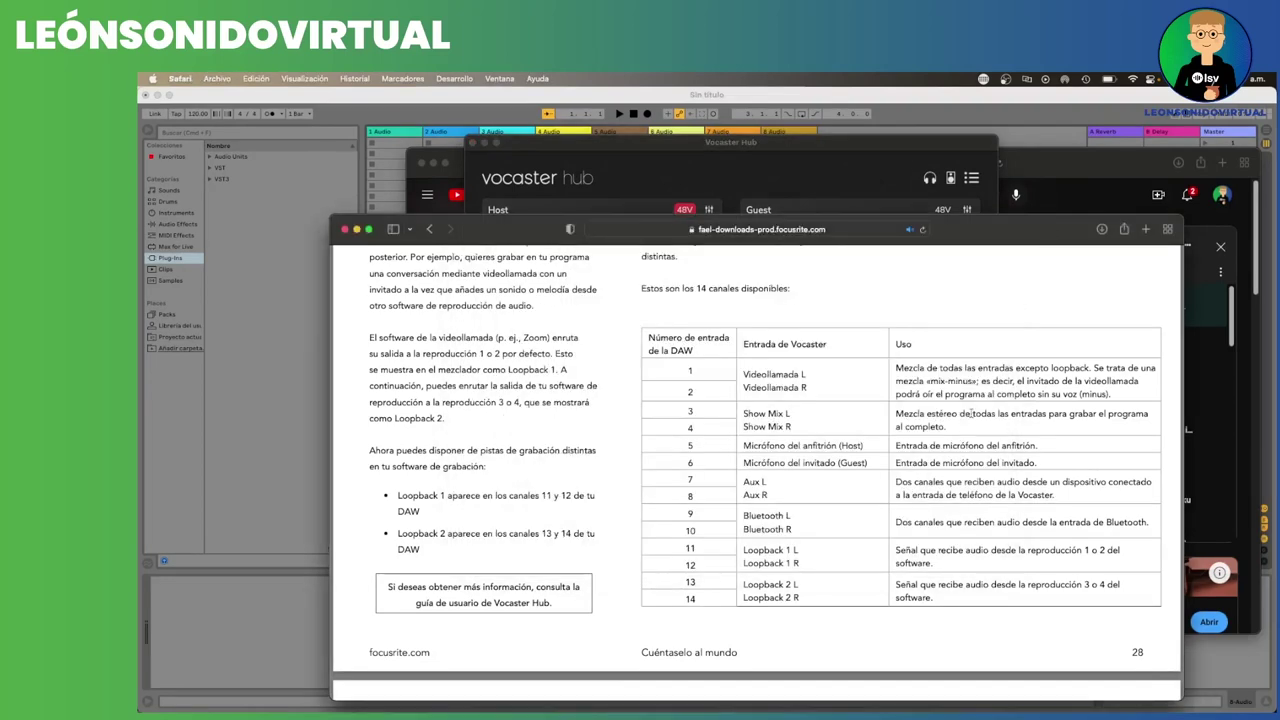
In Ableton Live, set the first audio track's input to channels 3/4 and arm that track for recording
{"action": "left_click", "coordinate": [661, 97]}
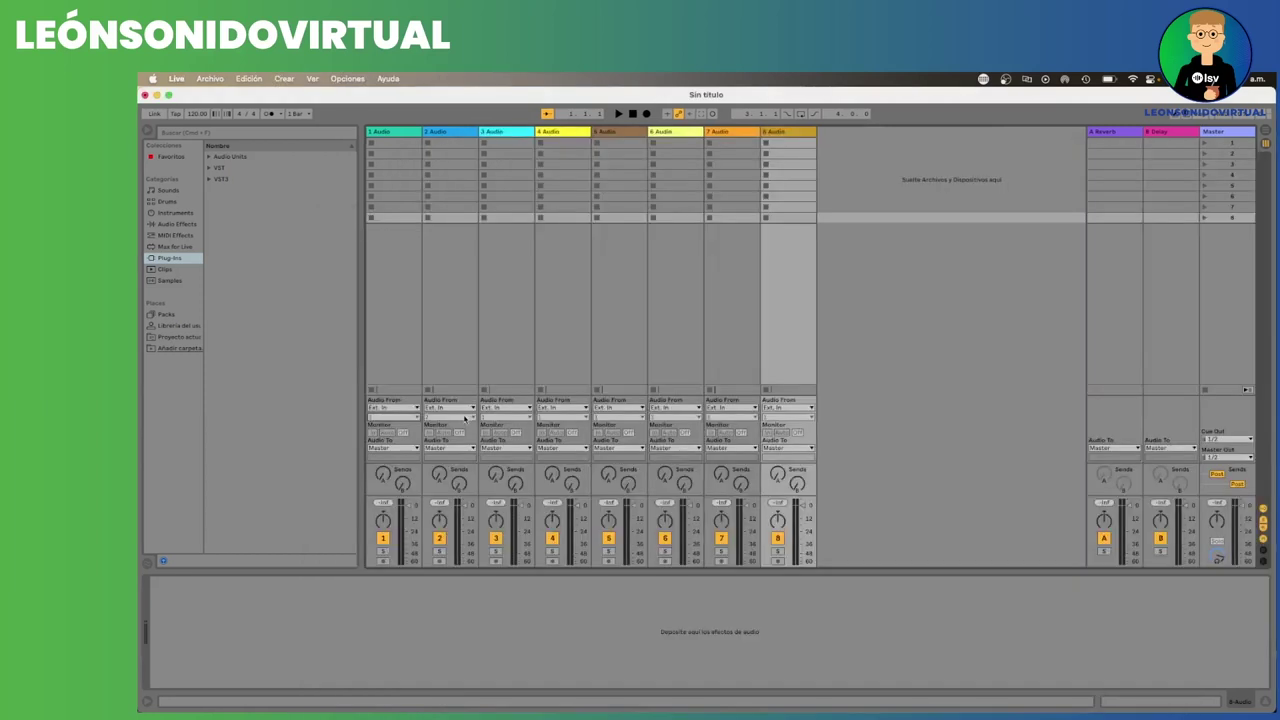
{"action": "left_click", "coordinate": [388, 417]}
{"action": "left_click", "coordinate": [393, 437]}
{"action": "left_click", "coordinate": [395, 131]}
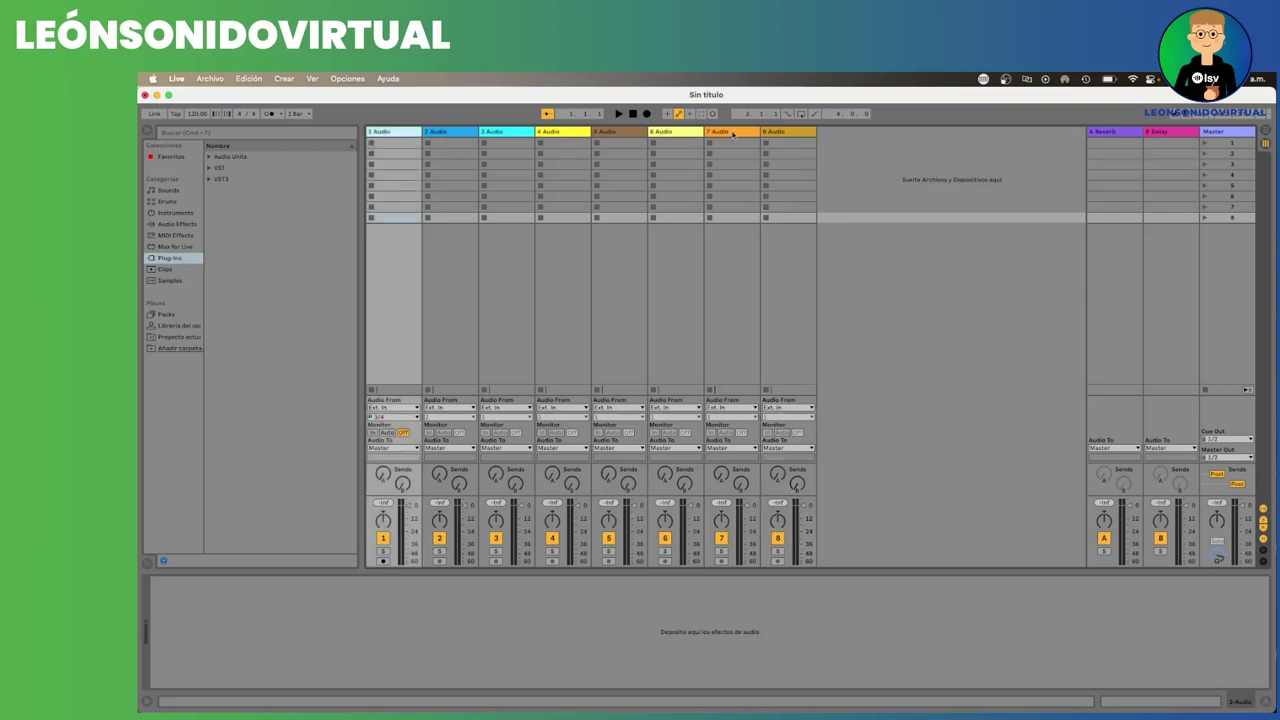
{"action": "left_click", "coordinate": [783, 134], "text": "shift"}
{"action": "left_click", "coordinate": [383, 561]}
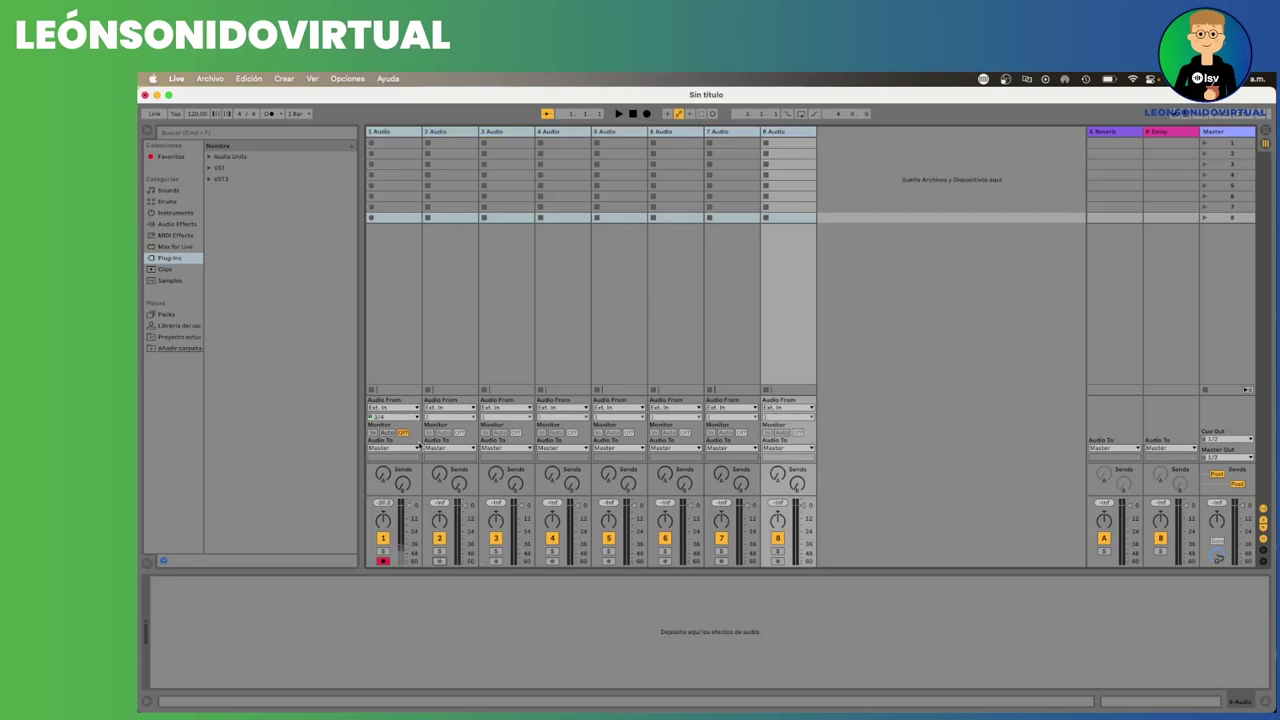
Set the first audio track's monitoring to In and give the eight selected audio tracks different colours
{"action": "left_click", "coordinate": [373, 432]}
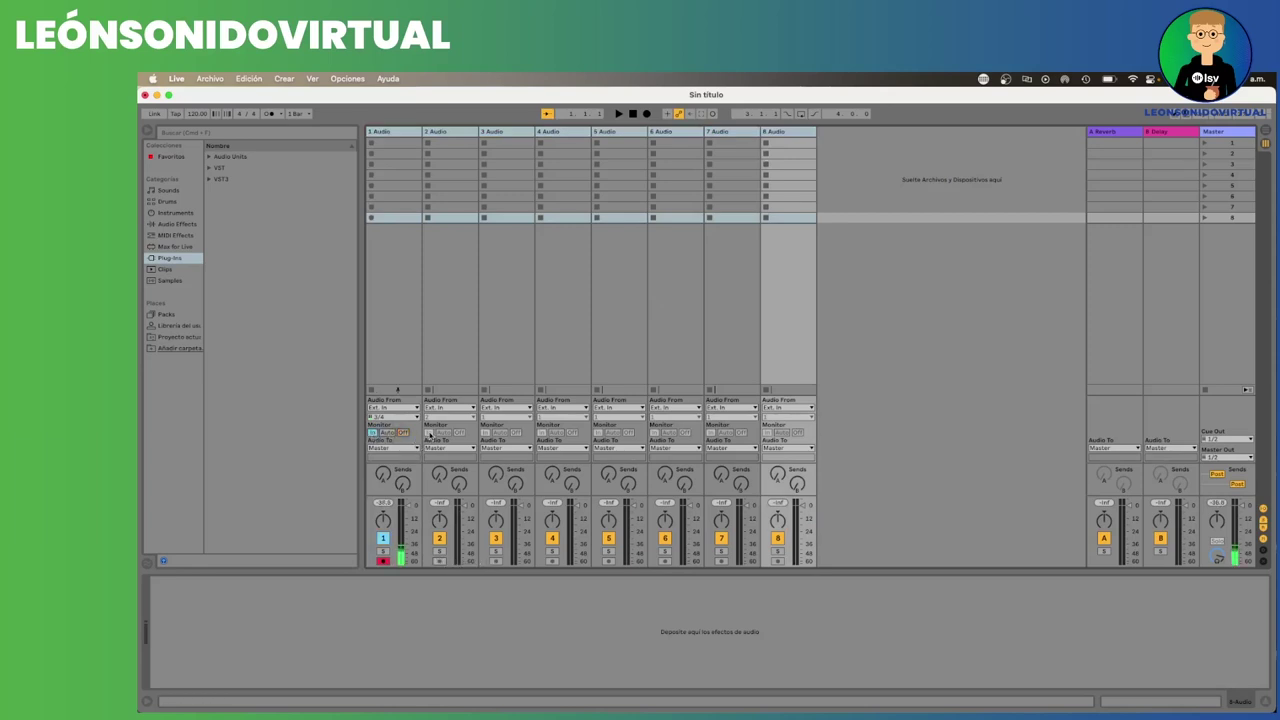
{"action": "right_click", "coordinate": [518, 132]}
{"action": "left_click", "coordinate": [498, 135]}
{"action": "left_click", "coordinate": [768, 155]}
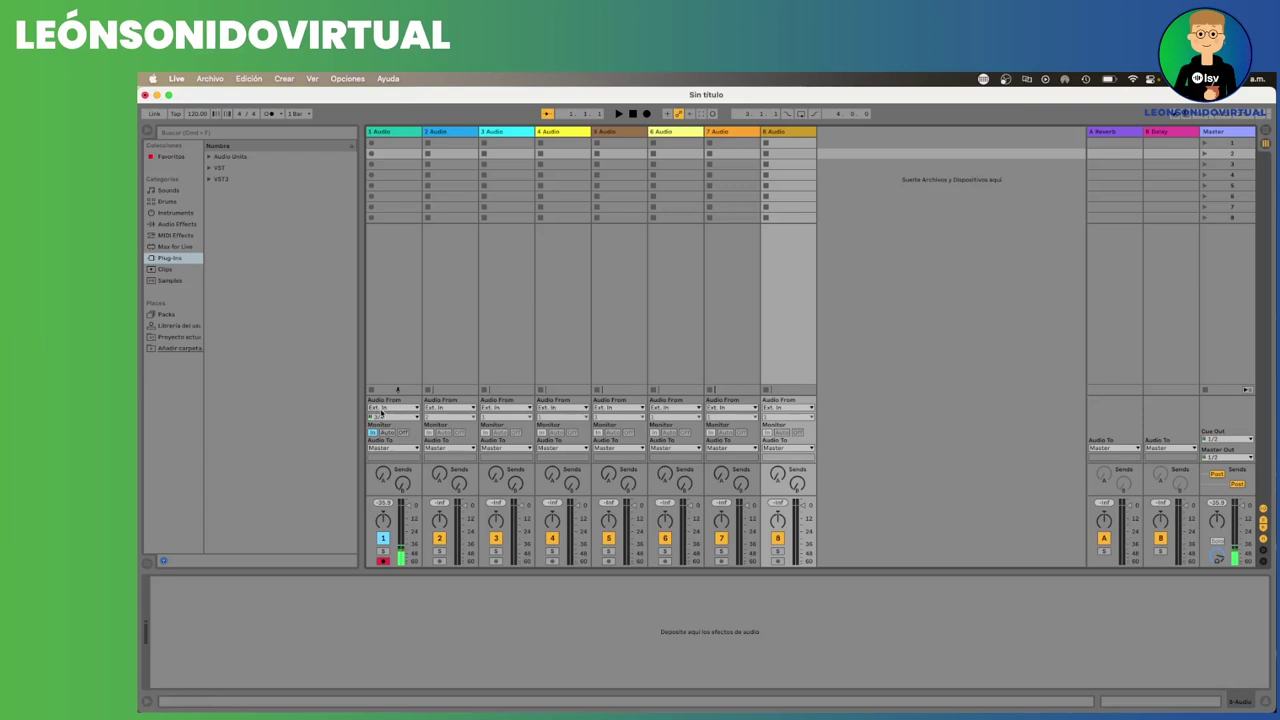
Test the Loopback 1 fader in Vocaster Hub by lowering and raising it, checking the first track's meter in Ableton Live
{"action": "key", "text": "super+Tab"}
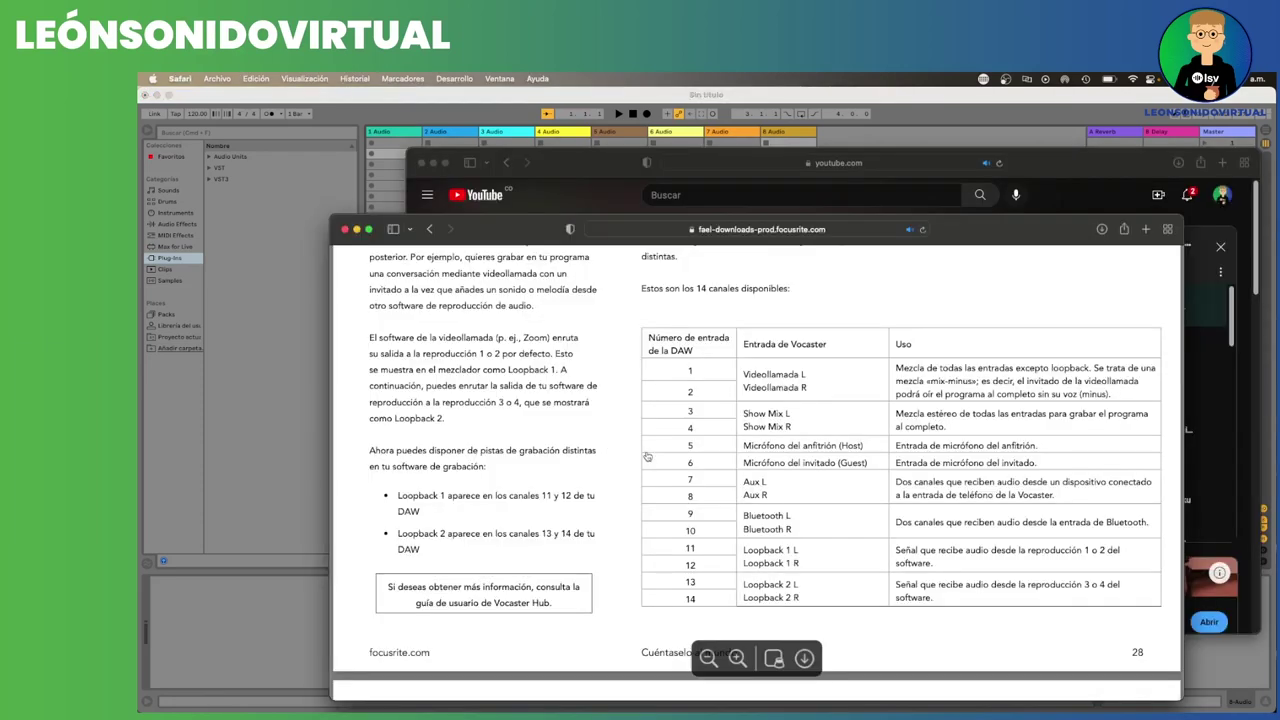
{"action": "key", "text": "super+Tab"}
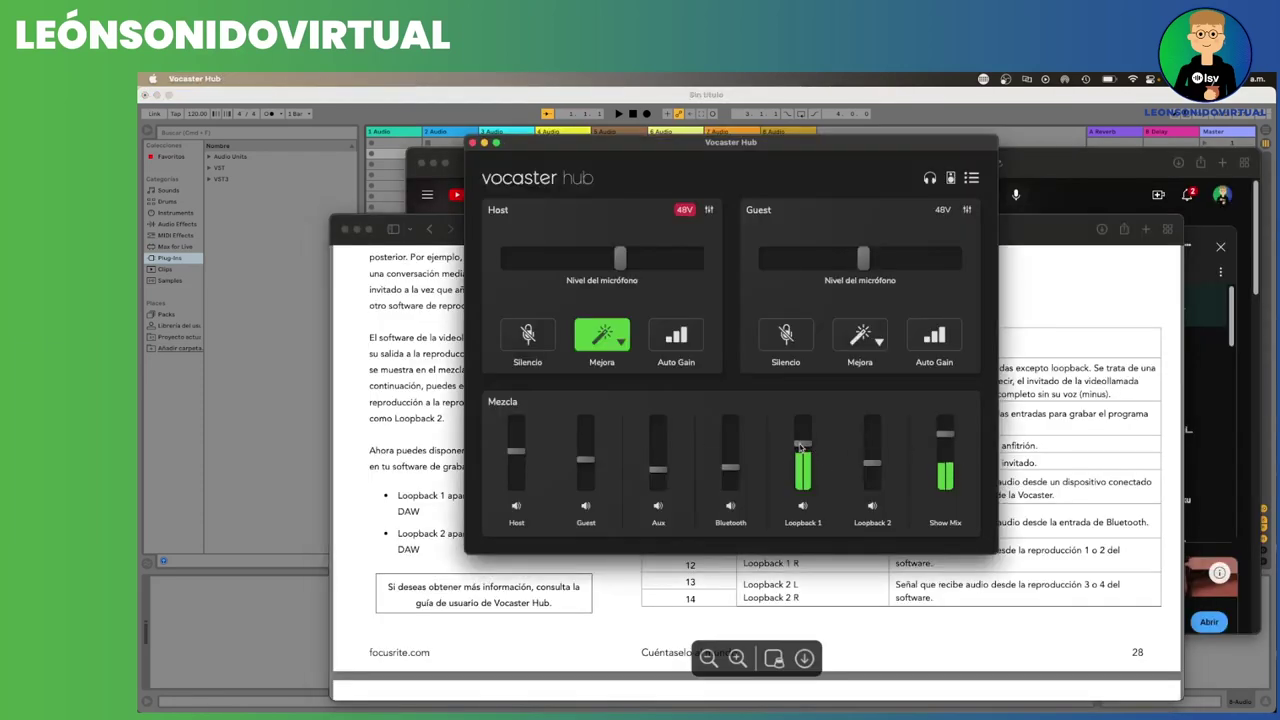
{"action": "key", "text": "super+Tab"}
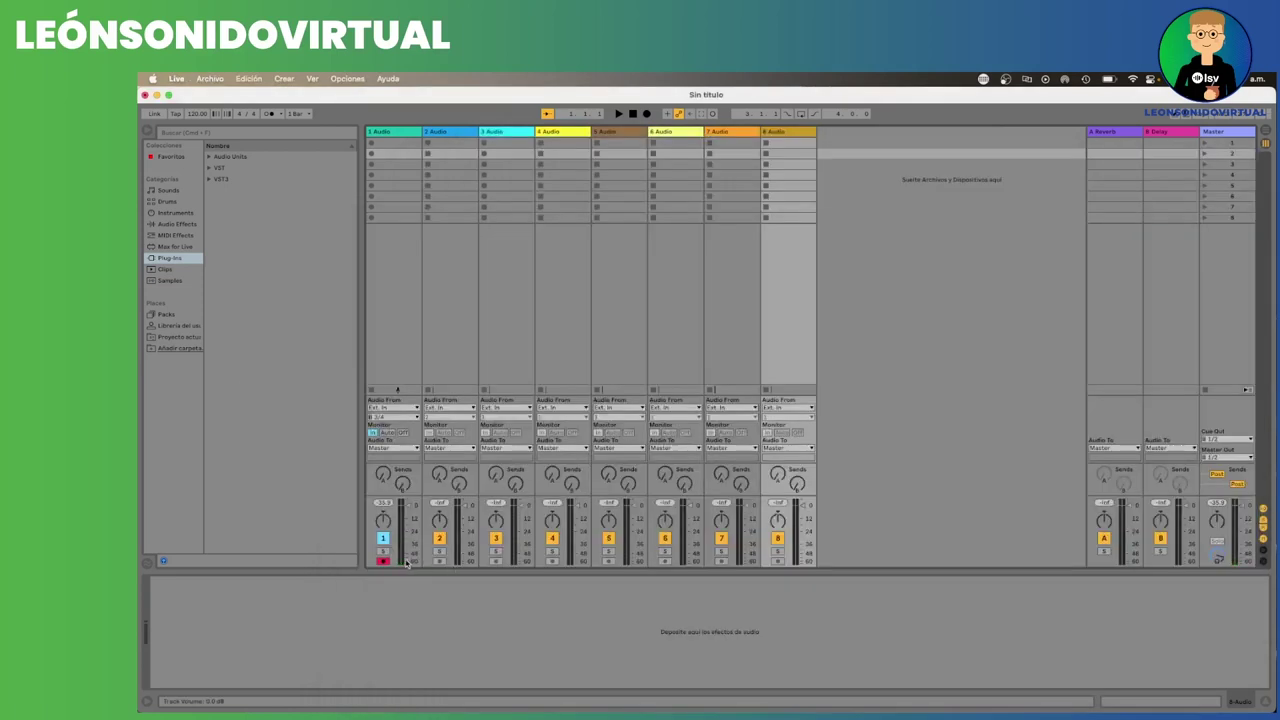
{"action": "key", "text": "super+Tab"}
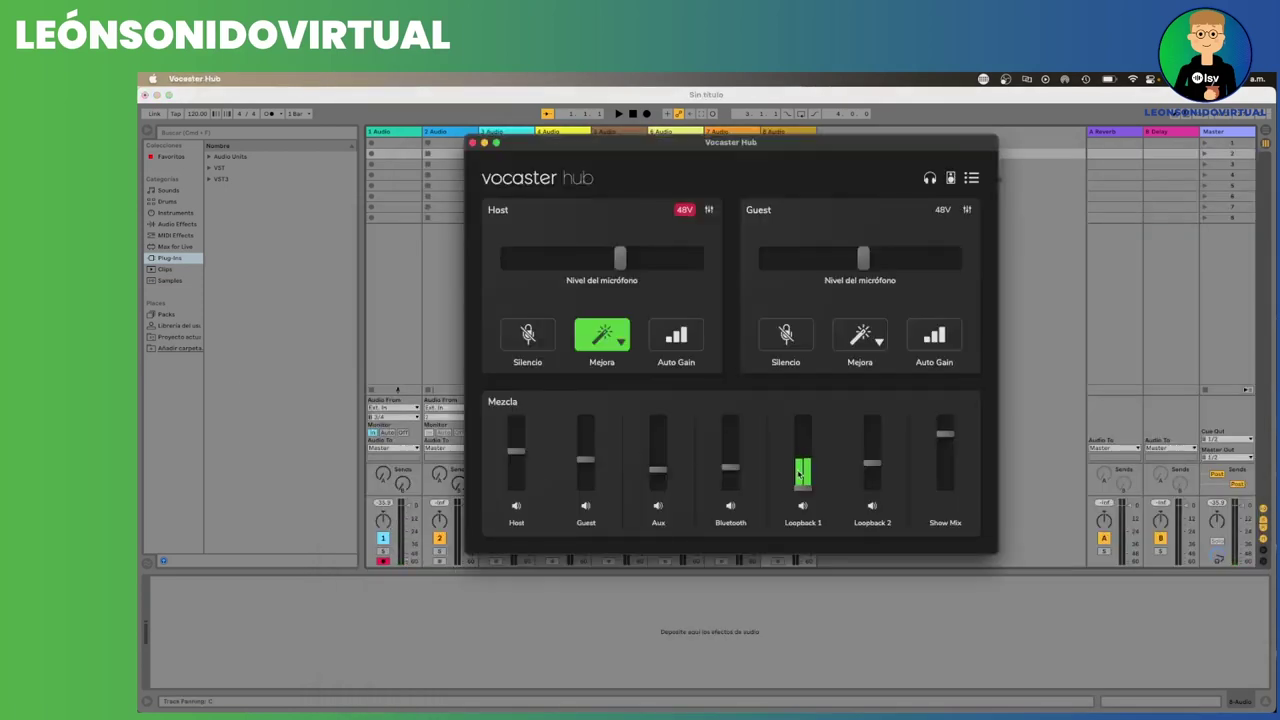
{"action": "left_click_drag", "start_coordinate": [802, 486], "coordinate": [802, 448]}
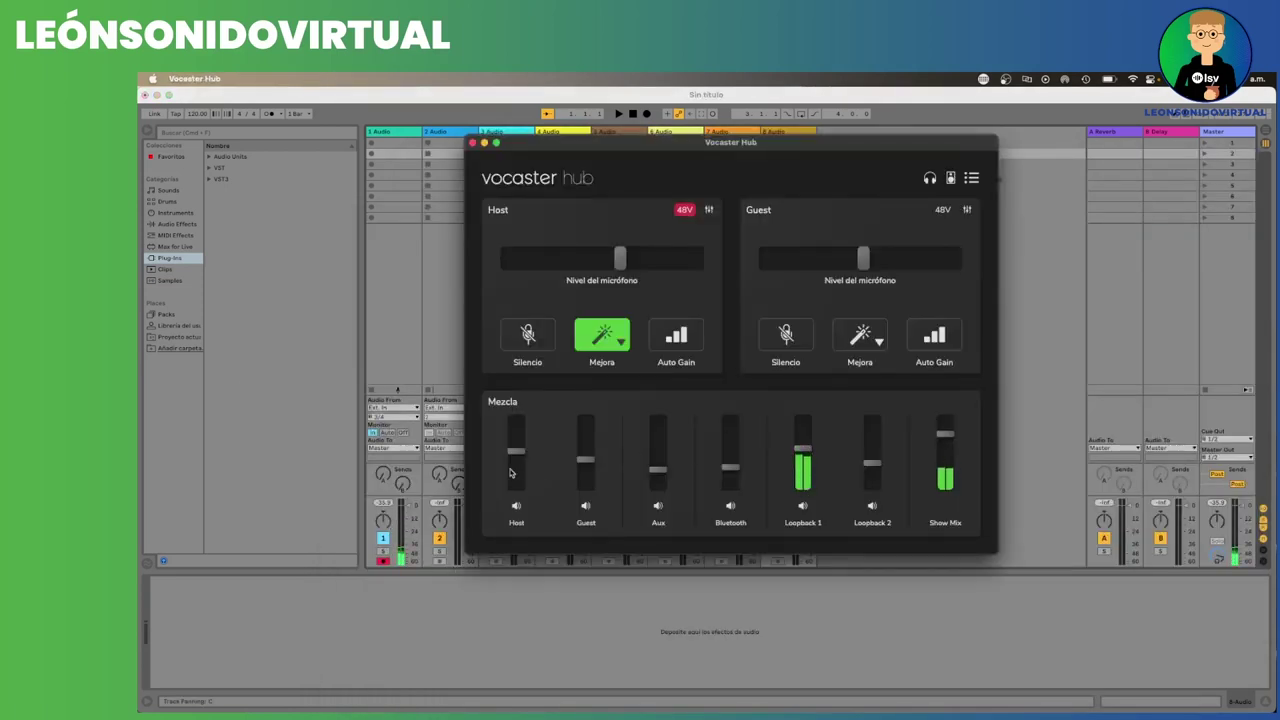
{"action": "key", "text": "super+Tab"}
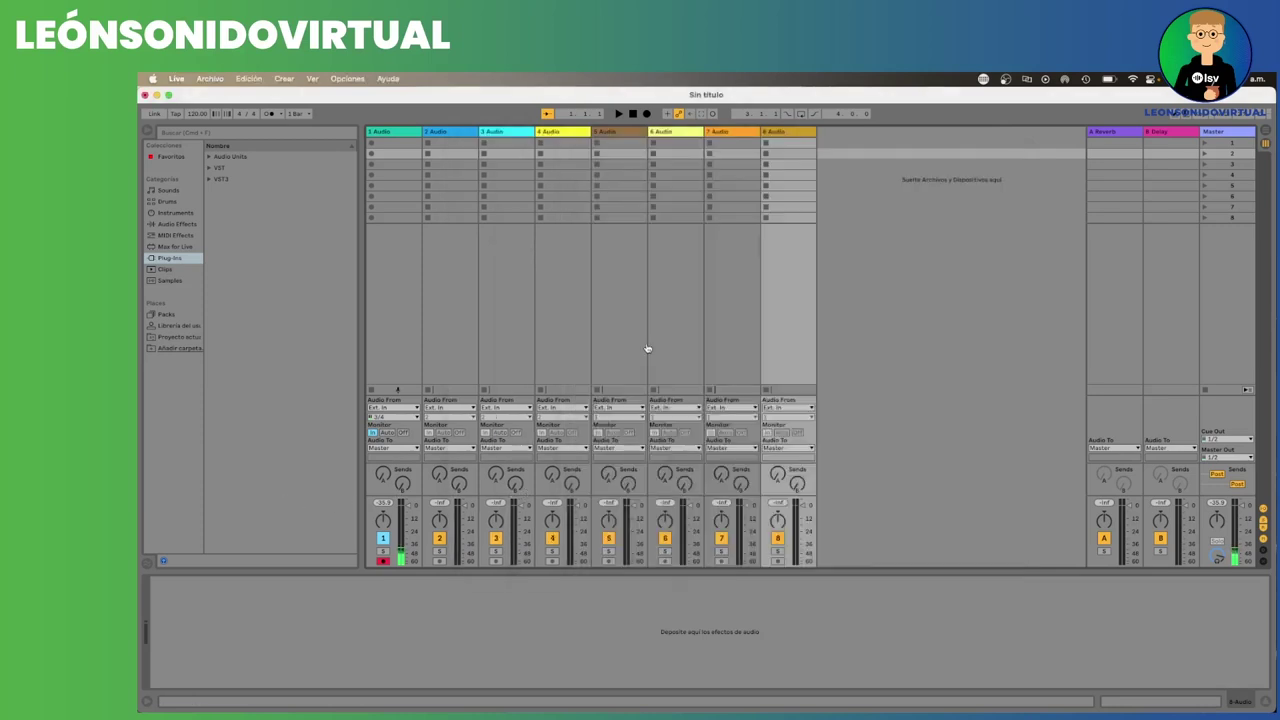
Check the guide's Host and Guest microphone rows, set Ableton Live's second track input to 5 and third to 6, and leave the tracks unarmed
{"action": "key", "text": "super+Tab"}
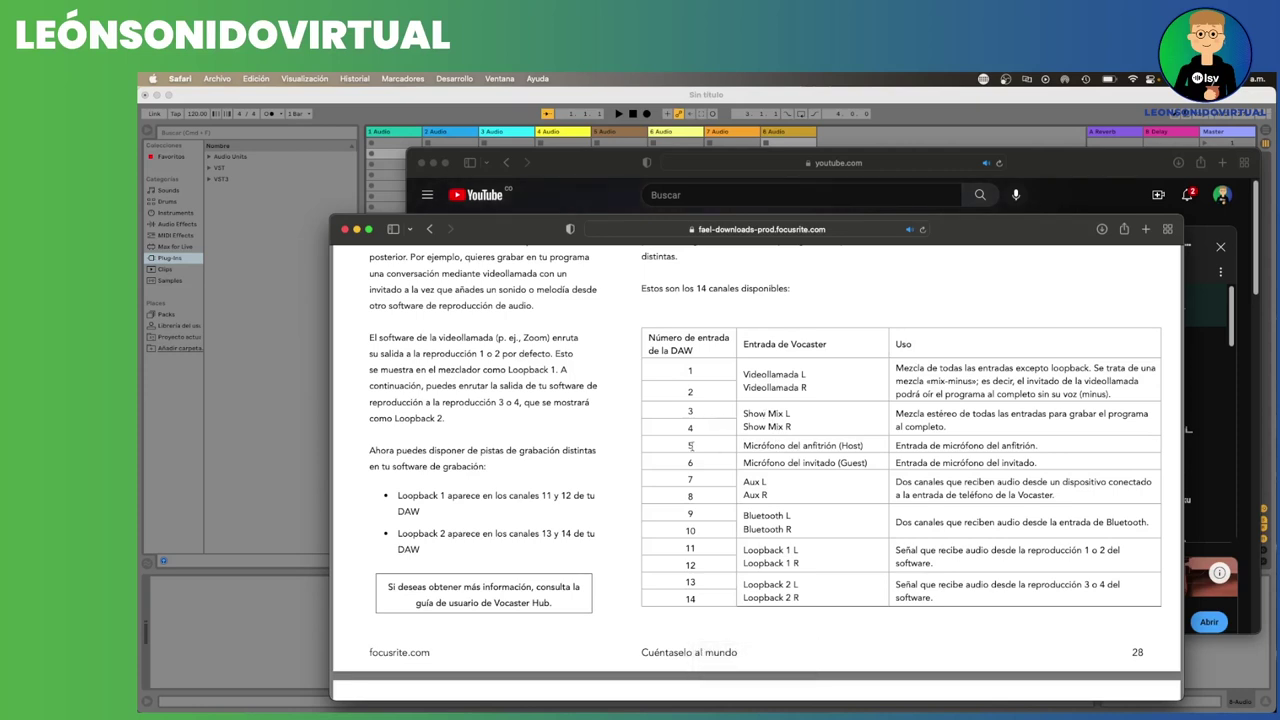
{"action": "left_click_drag", "start_coordinate": [748, 445], "coordinate": [856, 463]}
{"action": "key", "text": "super+Tab"}
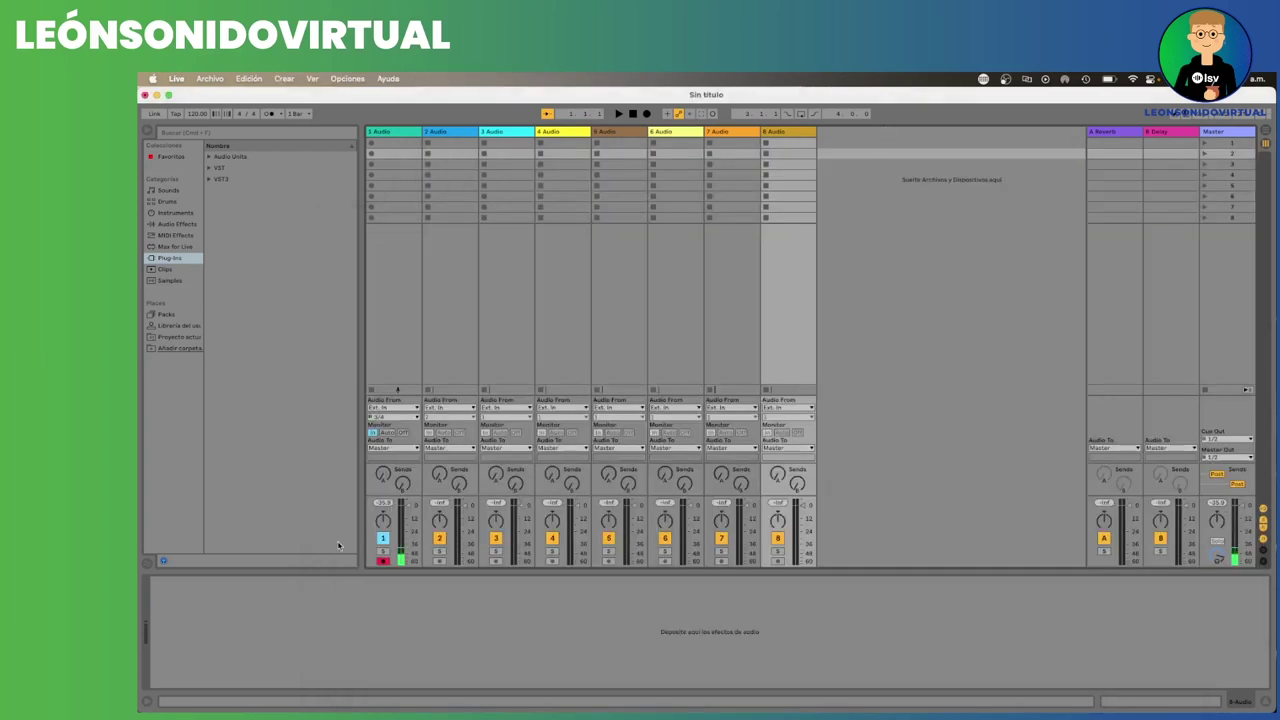
{"action": "left_click", "coordinate": [448, 416]}
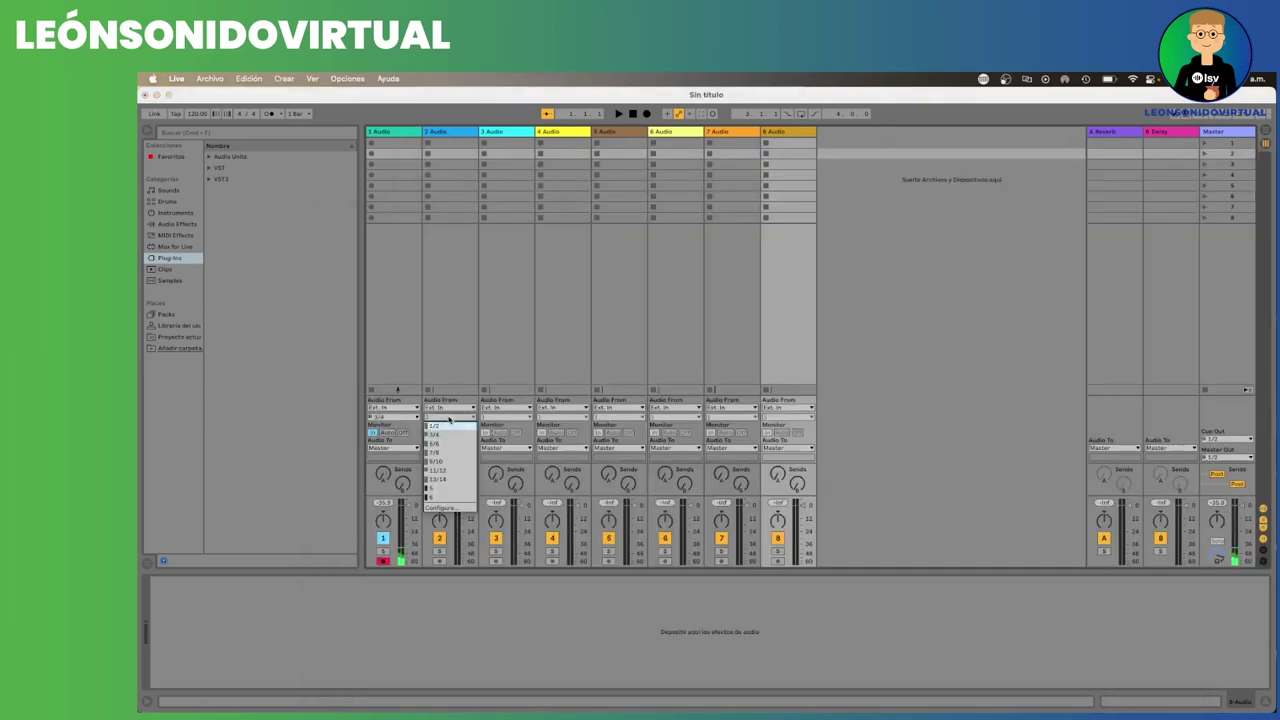
{"action": "left_click", "coordinate": [440, 488]}
{"action": "left_click", "coordinate": [496, 416]}
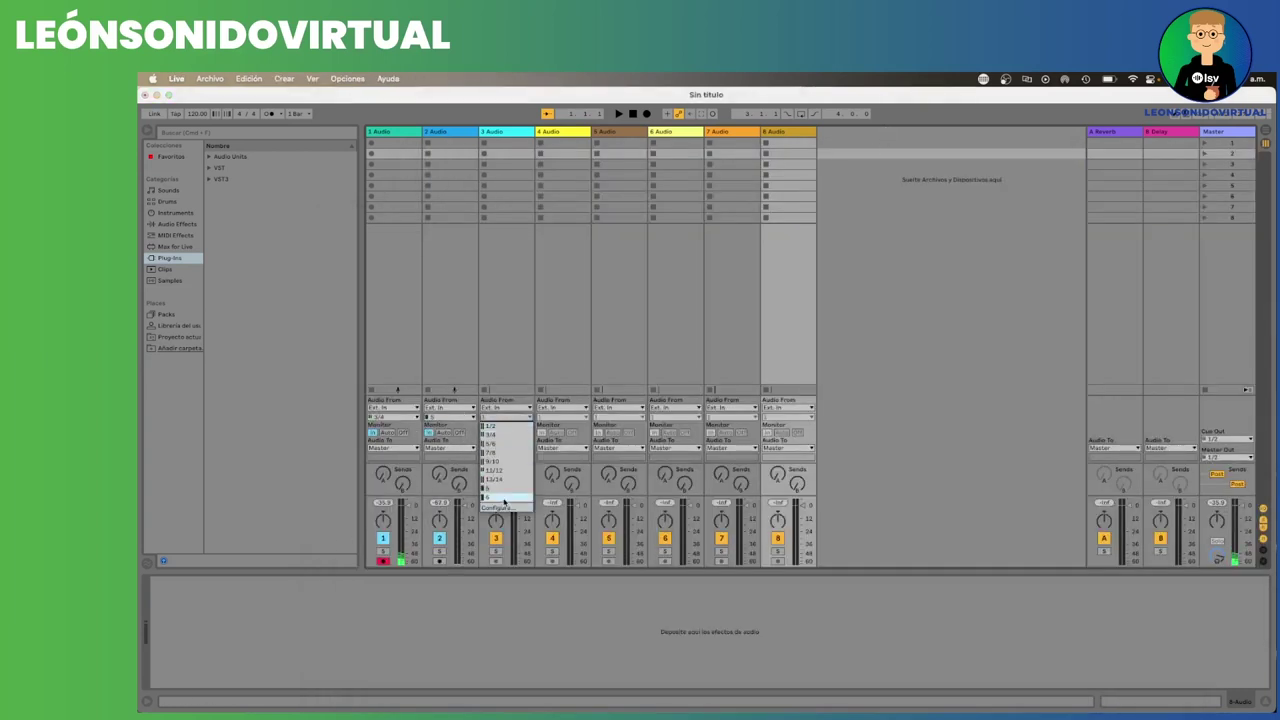
{"action": "left_click", "coordinate": [514, 498]}
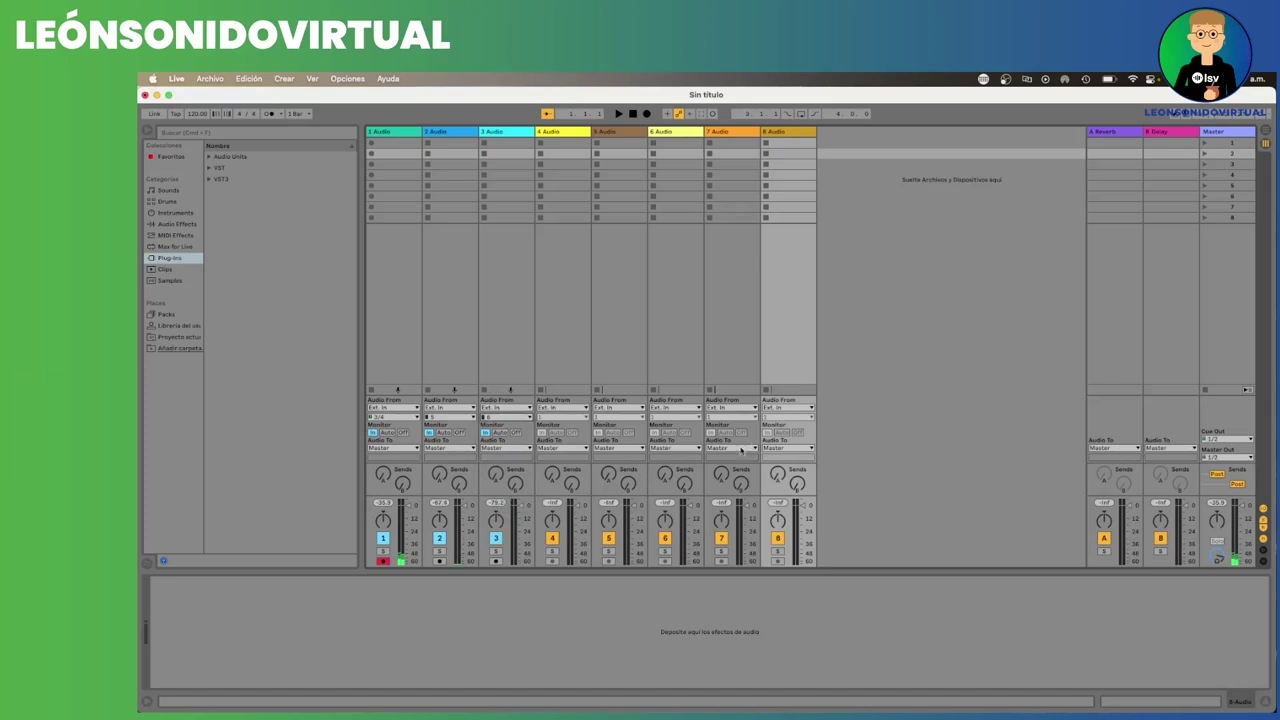
{"action": "left_click", "coordinate": [439, 561]}
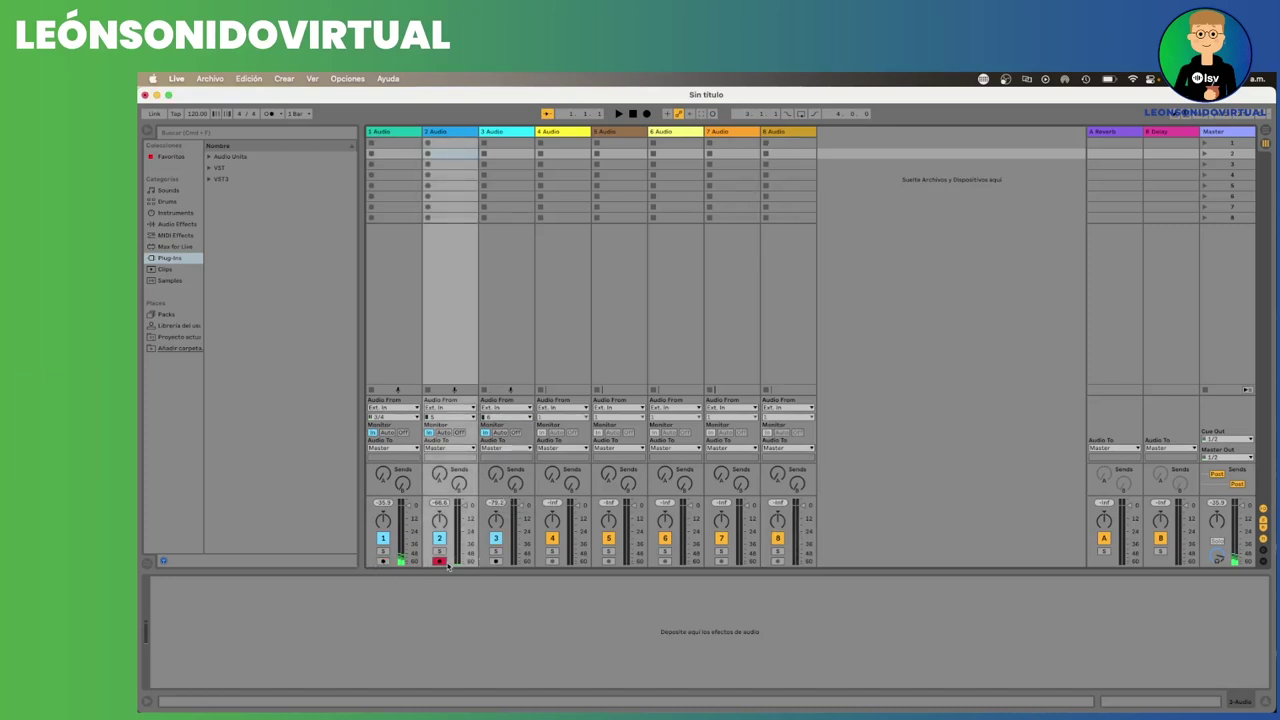
{"action": "left_click", "coordinate": [439, 561]}
Switch to Vocaster Hub, move its window clear of the first tracks, and raise the Host and Guest microphone levels
{"action": "key", "text": "super+Tab"}
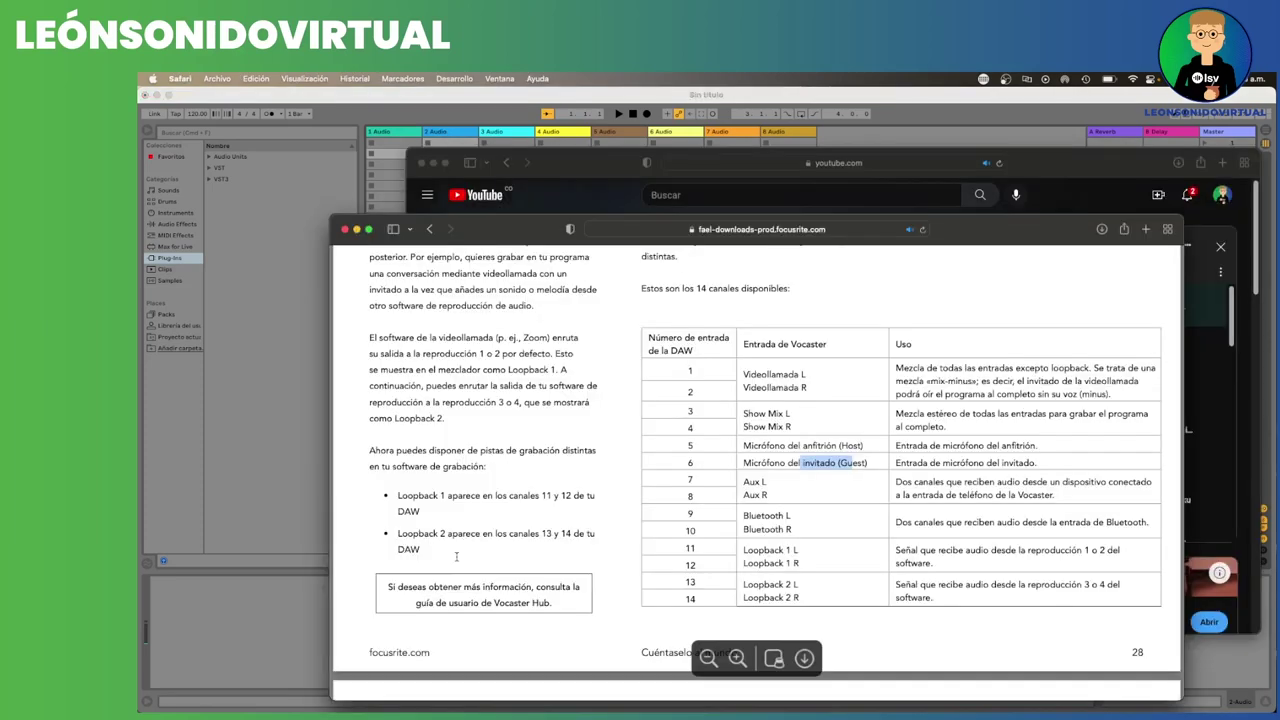
{"action": "key", "text": "super+Tab"}
{"action": "key", "text": "super+Tab"}
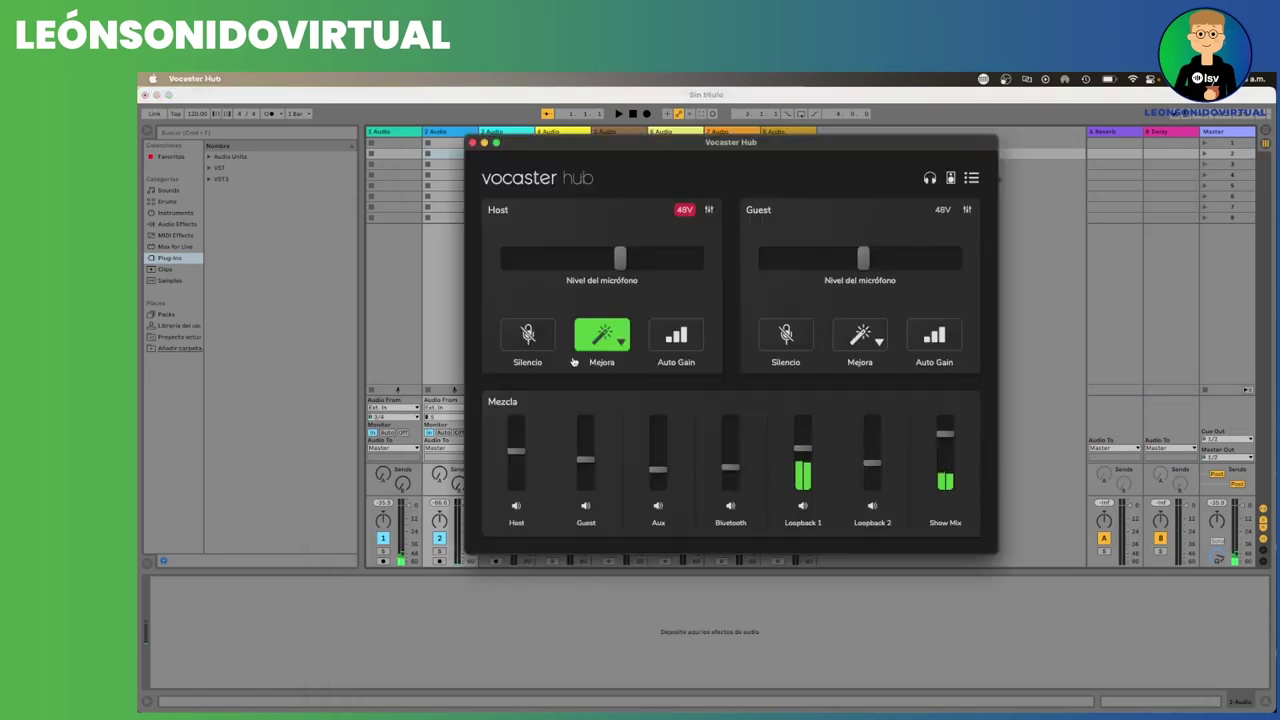
{"action": "left_click_drag", "start_coordinate": [726, 149], "coordinate": [776, 145]}
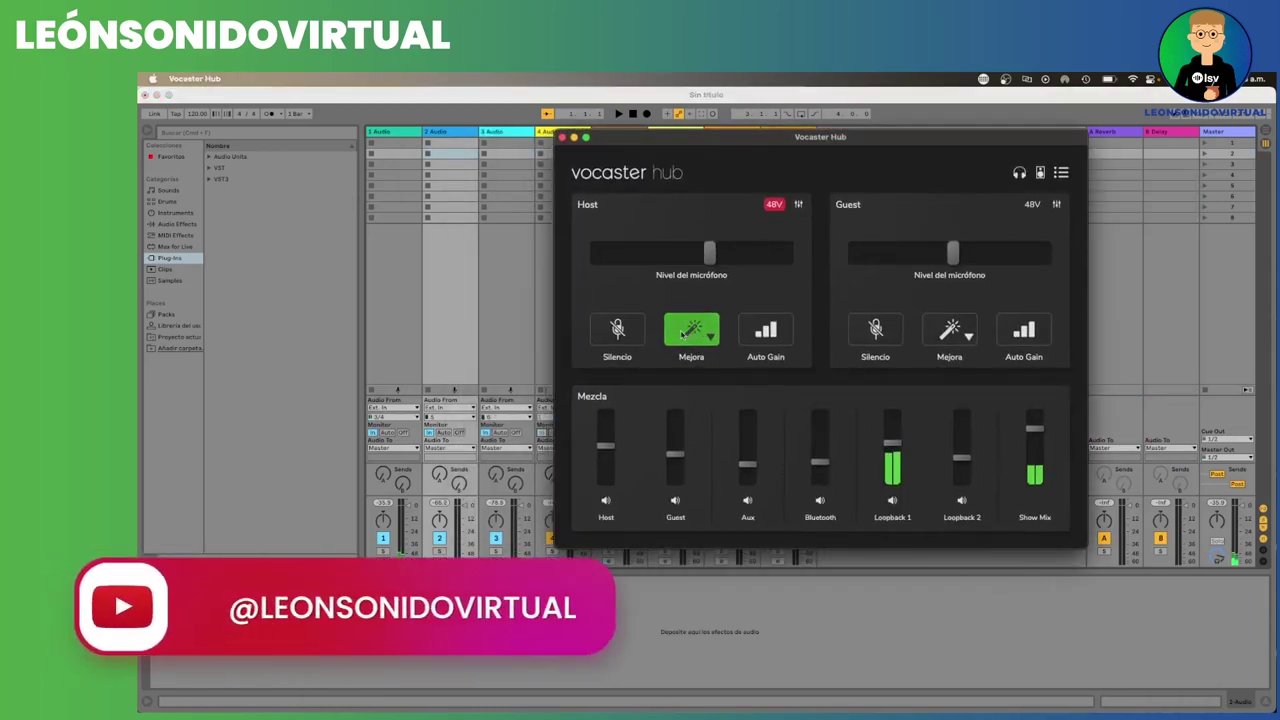
{"action": "left_click_drag", "start_coordinate": [709, 253], "coordinate": [772, 256]}
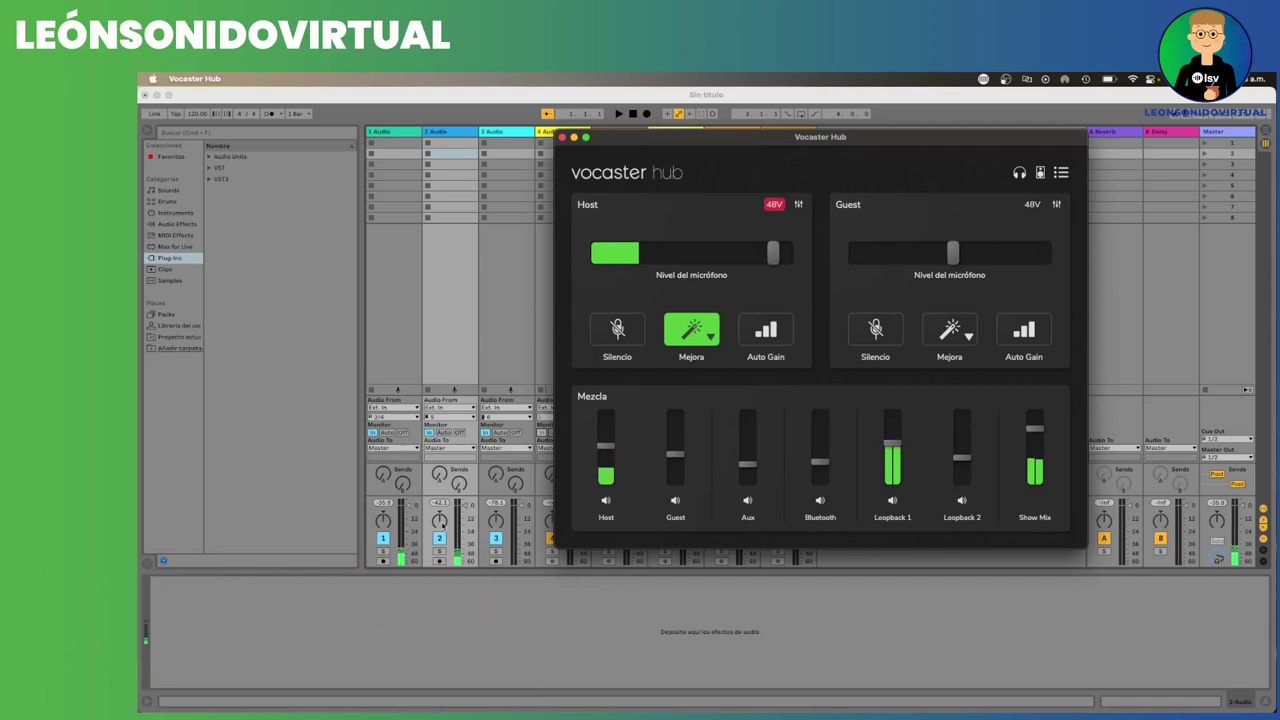
{"action": "left_click_drag", "start_coordinate": [952, 254], "coordinate": [1031, 254]}
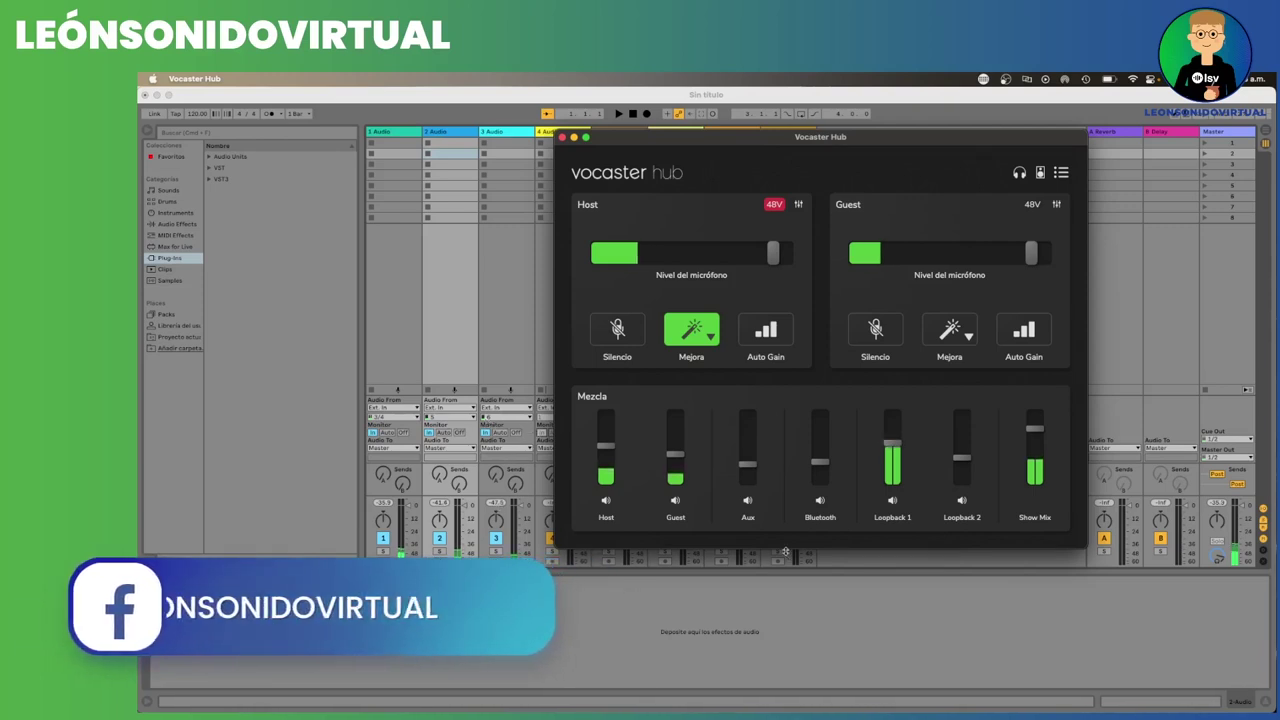
Review the Aux, Bluetooth, Loopback 1 and Loopback 2 rows in the user guide's channel table in Safari
{"action": "key", "text": "super+Tab"}
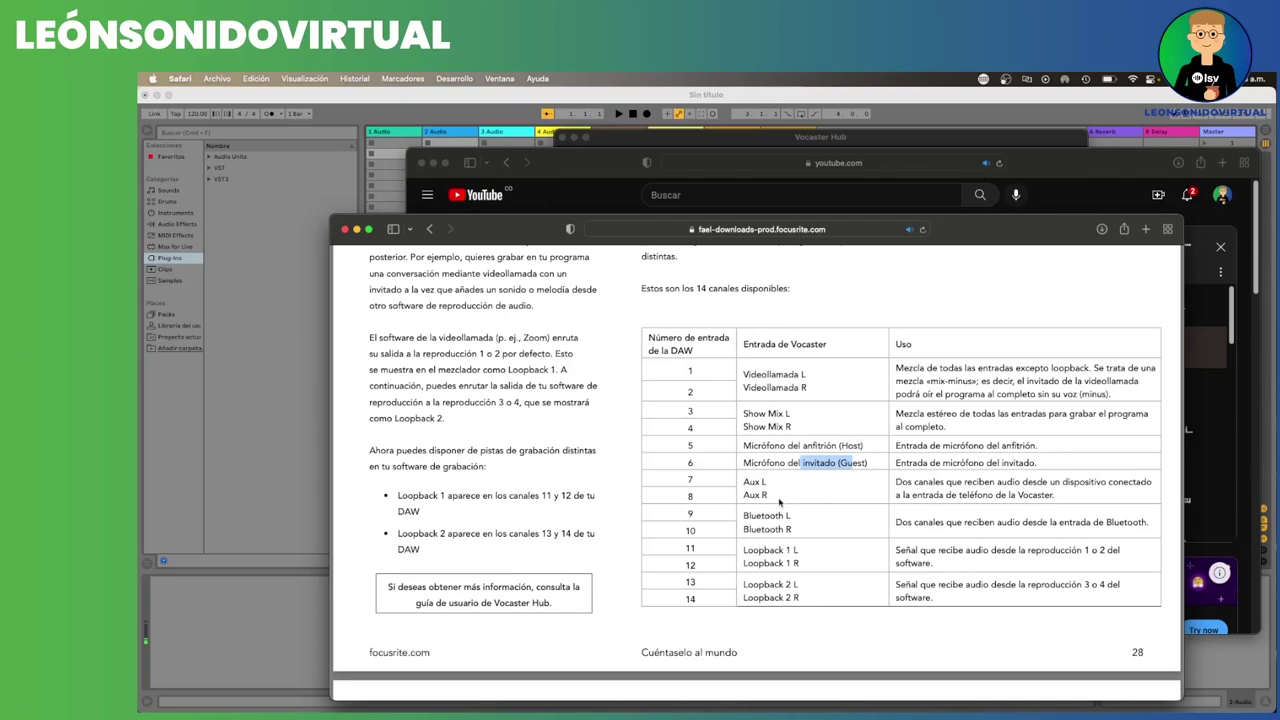
{"action": "scroll", "coordinate": [779, 503], "scroll_direction": "down", "scroll_amount": 3}
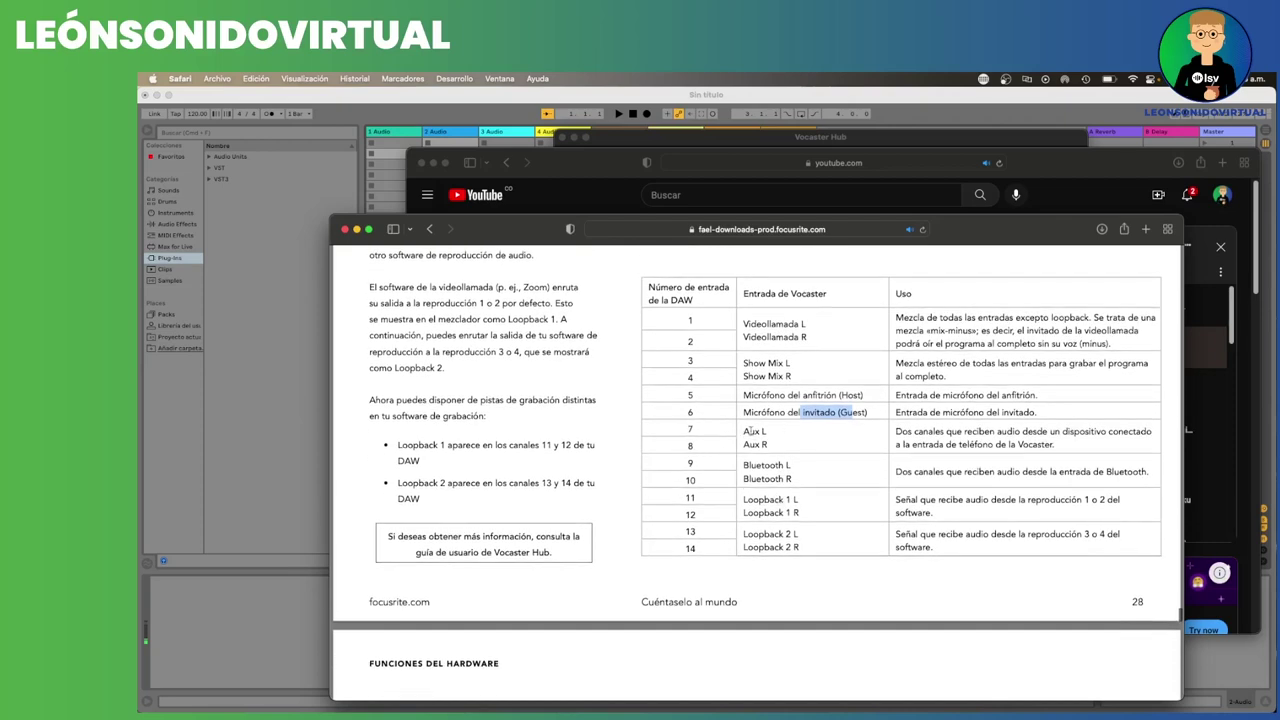
{"action": "left_click_drag", "start_coordinate": [749, 429], "coordinate": [767, 446]}
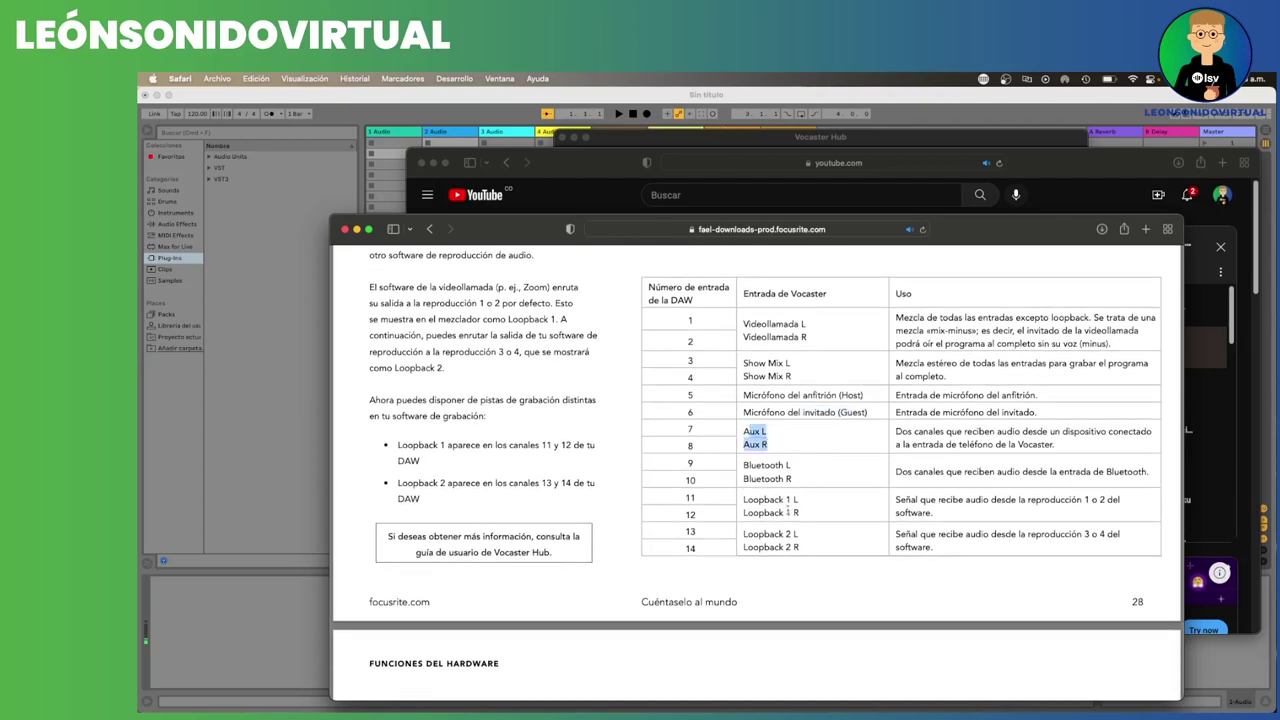
{"action": "left_click_drag", "start_coordinate": [741, 461], "coordinate": [798, 548]}
{"action": "left_click", "coordinate": [755, 499]}
{"action": "left_click_drag", "start_coordinate": [774, 492], "coordinate": [798, 548]}
{"action": "left_click", "coordinate": [722, 548]}
In Ableton Live, set the seventh audio track's input to channels 11/12 and pull the master volume down to its minimum
{"action": "left_click", "coordinate": [888, 116]}
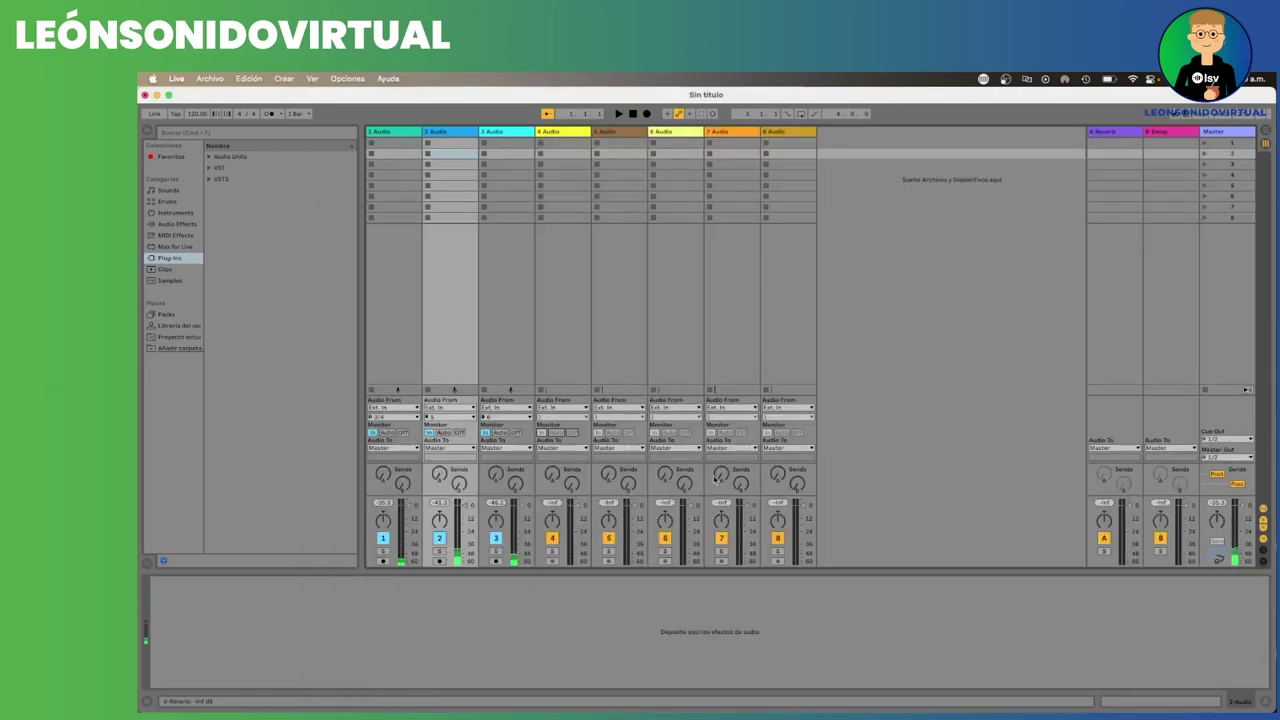
{"action": "left_click", "coordinate": [728, 417]}
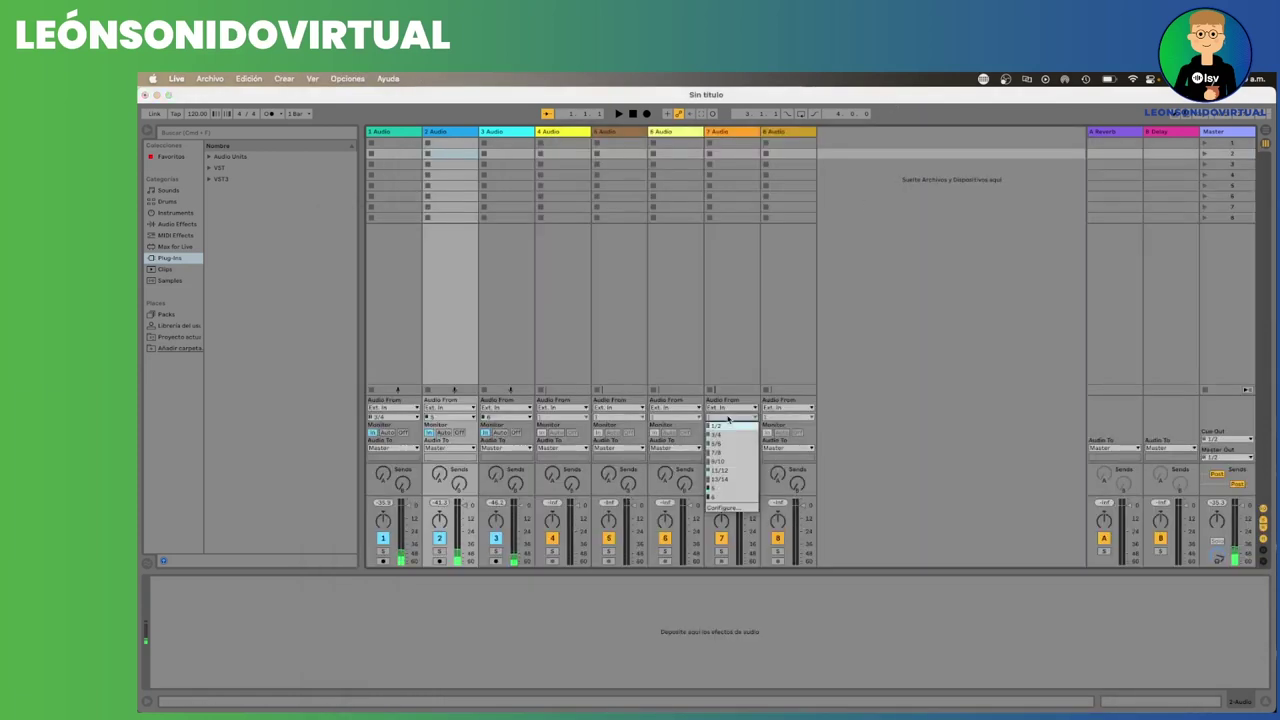
{"action": "left_click", "coordinate": [728, 470]}
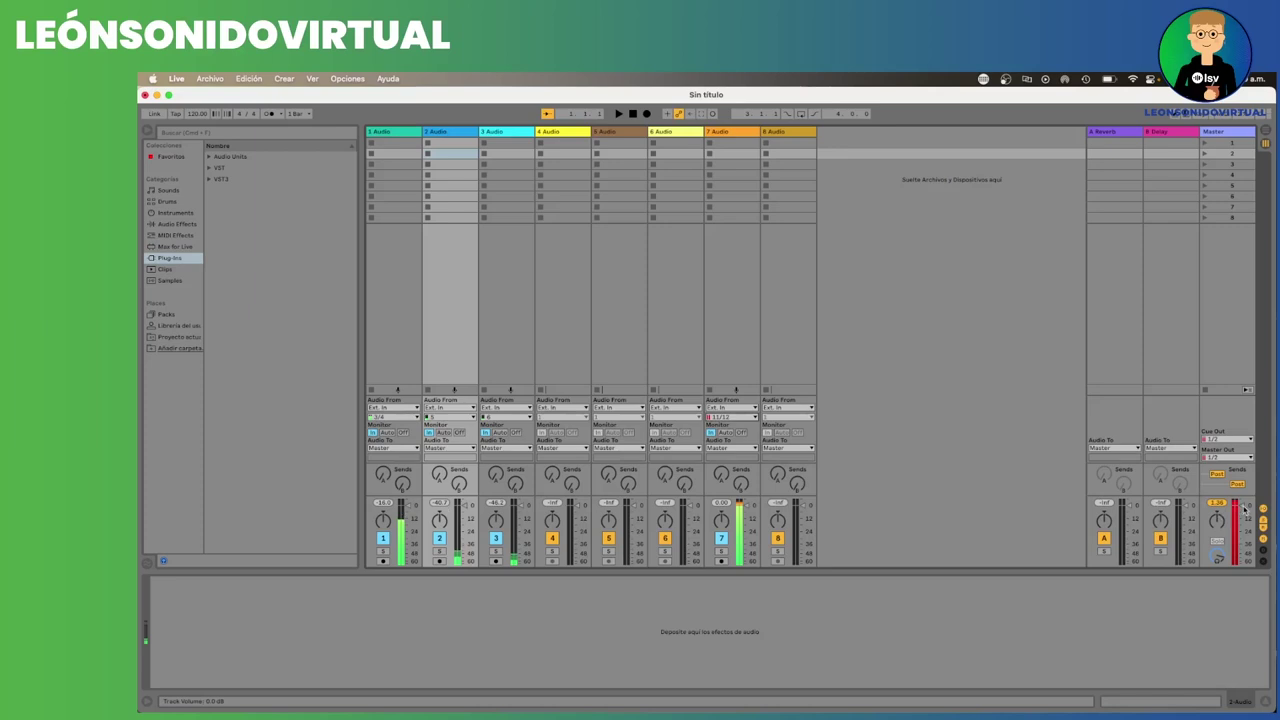
{"action": "left_click_drag", "start_coordinate": [1242, 508], "coordinate": [1241, 564]}
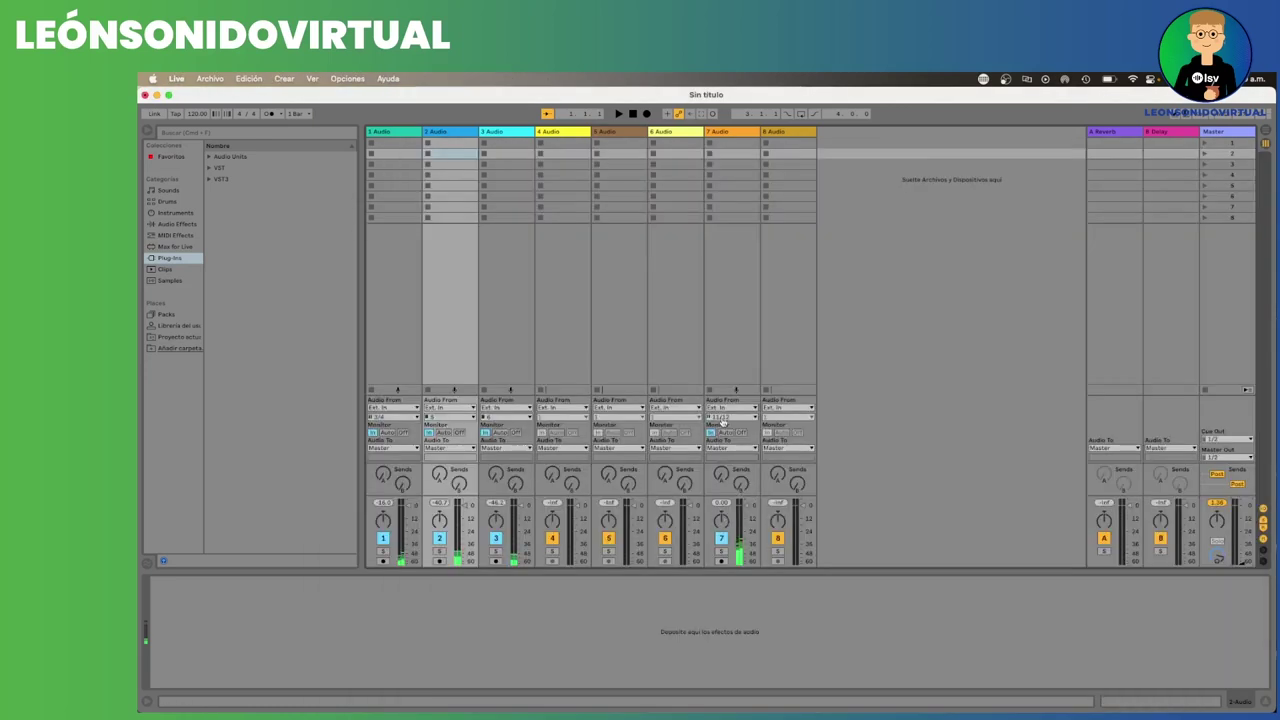
Move Vocaster Hub's window aside and test the Show Mix fader by lowering it fully and raising it again
{"action": "key", "text": "super+Tab"}
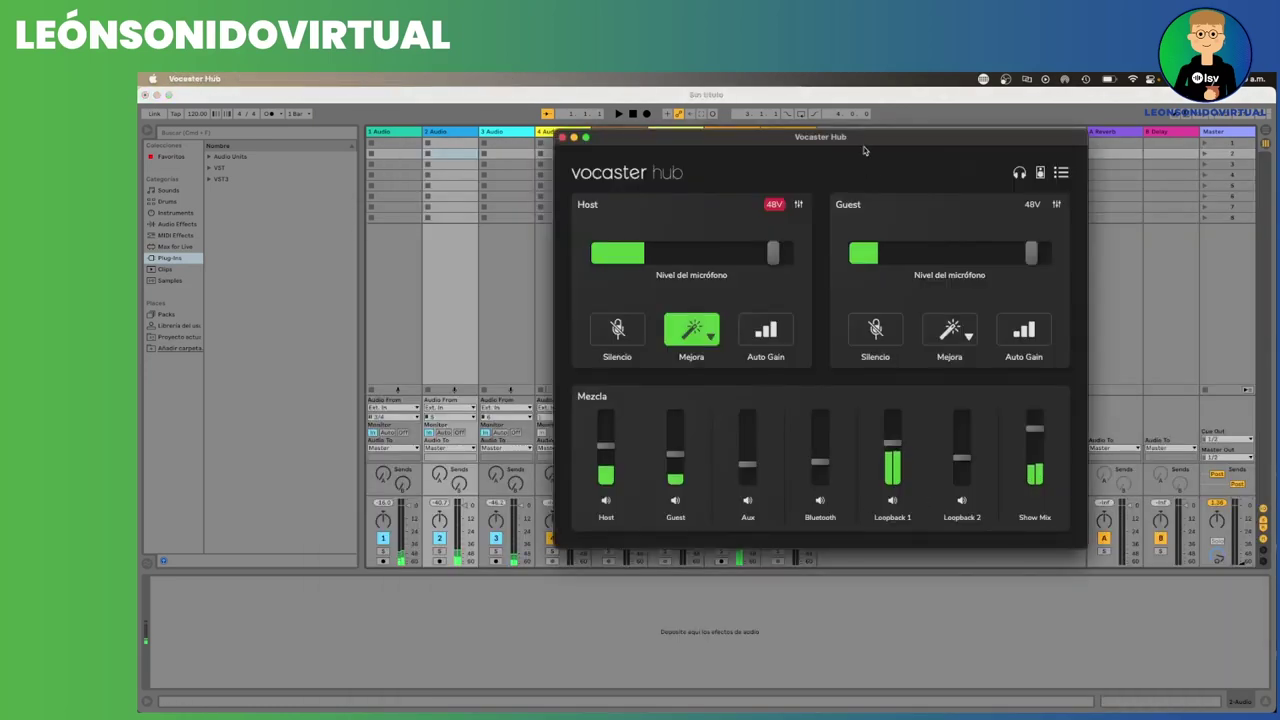
{"action": "left_click_drag", "start_coordinate": [865, 150], "coordinate": [1070, 125]}
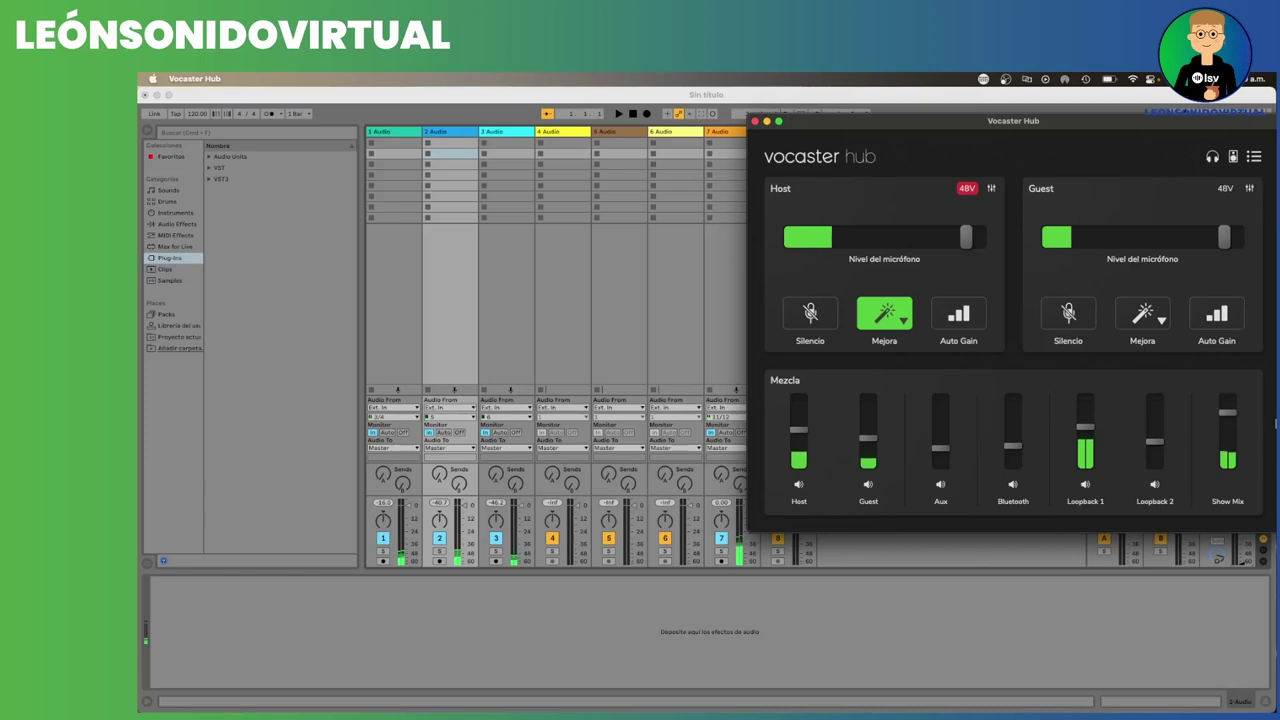
{"action": "left_click_drag", "start_coordinate": [1227, 414], "coordinate": [1225, 478]}
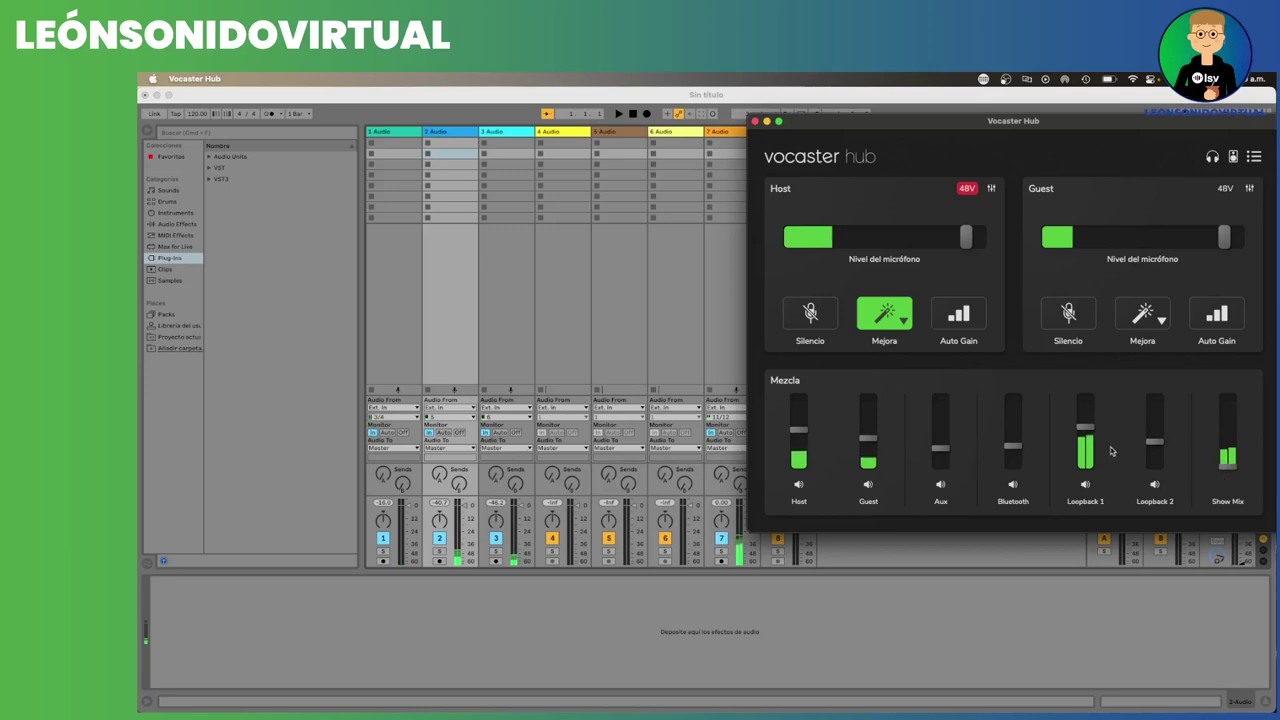
{"action": "left_click_drag", "start_coordinate": [1227, 462], "coordinate": [1227, 410]}
Test the mix by lowering Loopback 1 fully and raising Guest, and bring both faders back to around their former levels
{"action": "left_click_drag", "start_coordinate": [1087, 428], "coordinate": [1086, 467]}
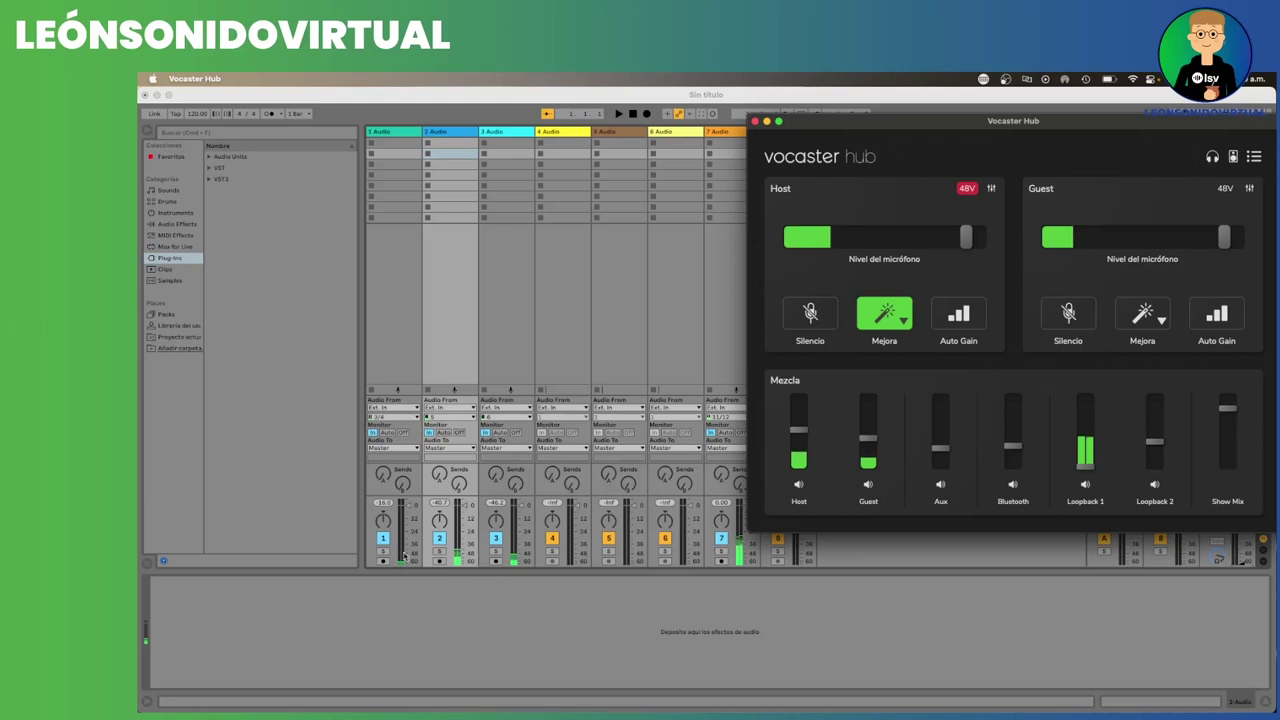
{"action": "left_click_drag", "start_coordinate": [871, 438], "coordinate": [870, 404]}
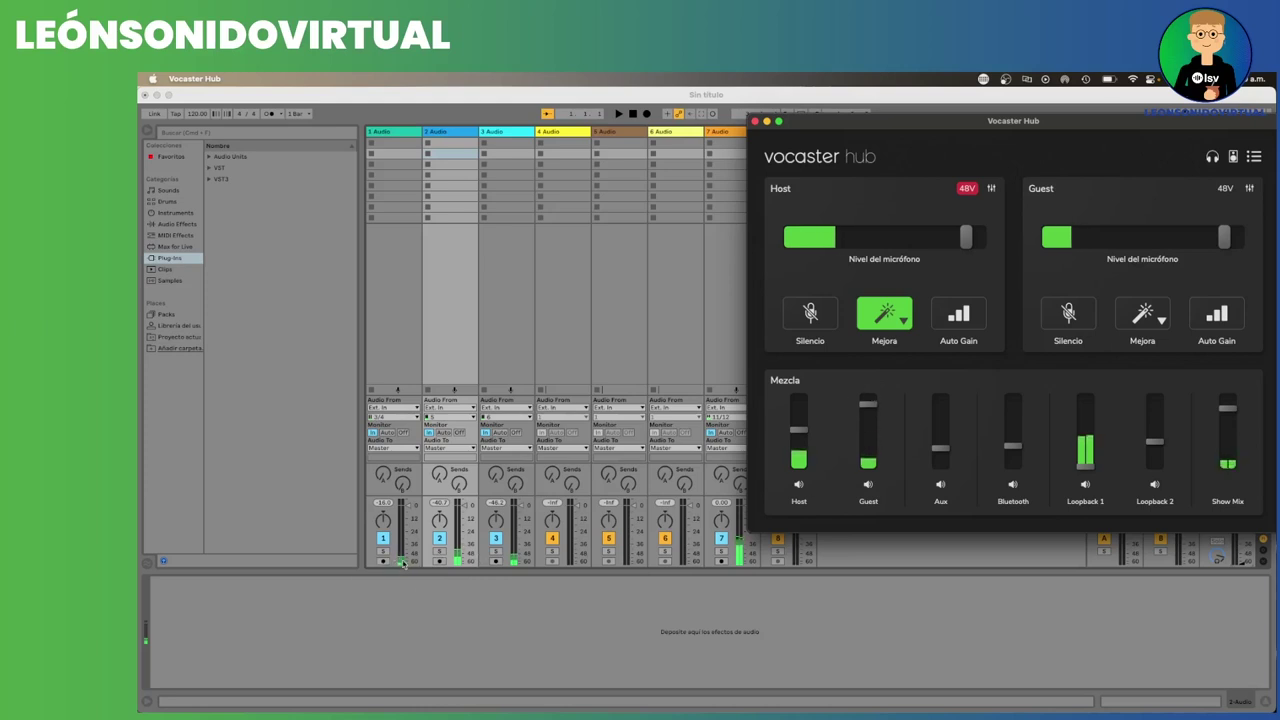
{"action": "left_click_drag", "start_coordinate": [871, 405], "coordinate": [870, 432]}
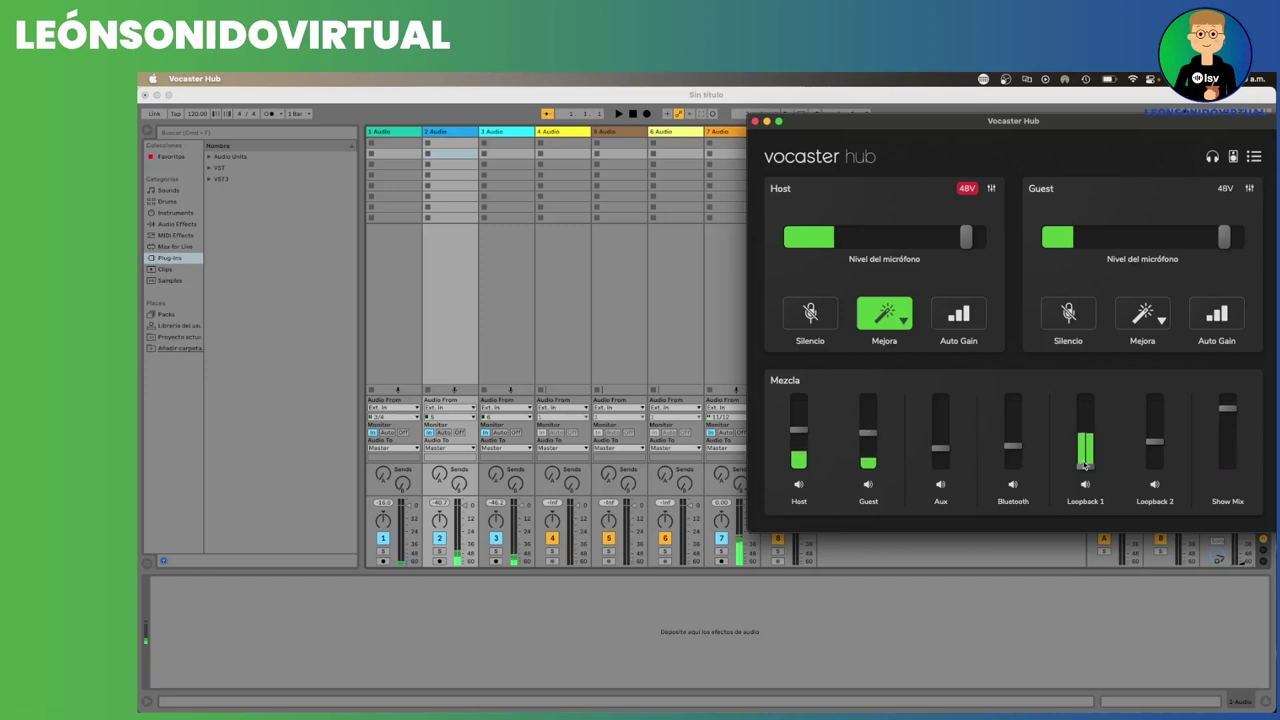
{"action": "left_click_drag", "start_coordinate": [1088, 468], "coordinate": [1093, 434]}
Open macOS Audio MIDI Setup and examine the Vocaster 2 aggregate device's input channels
{"action": "key", "text": "super+space"}
{"action": "type", "text": "midi"}
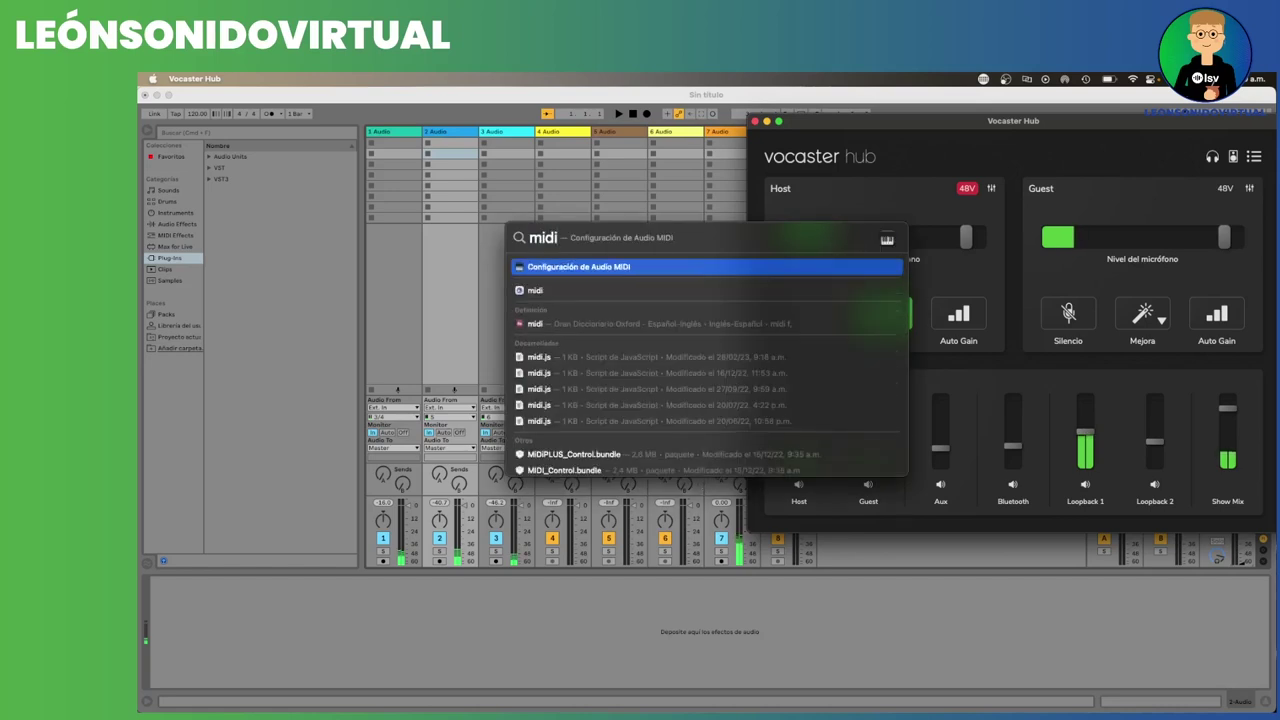
{"action": "key", "text": "Return"}
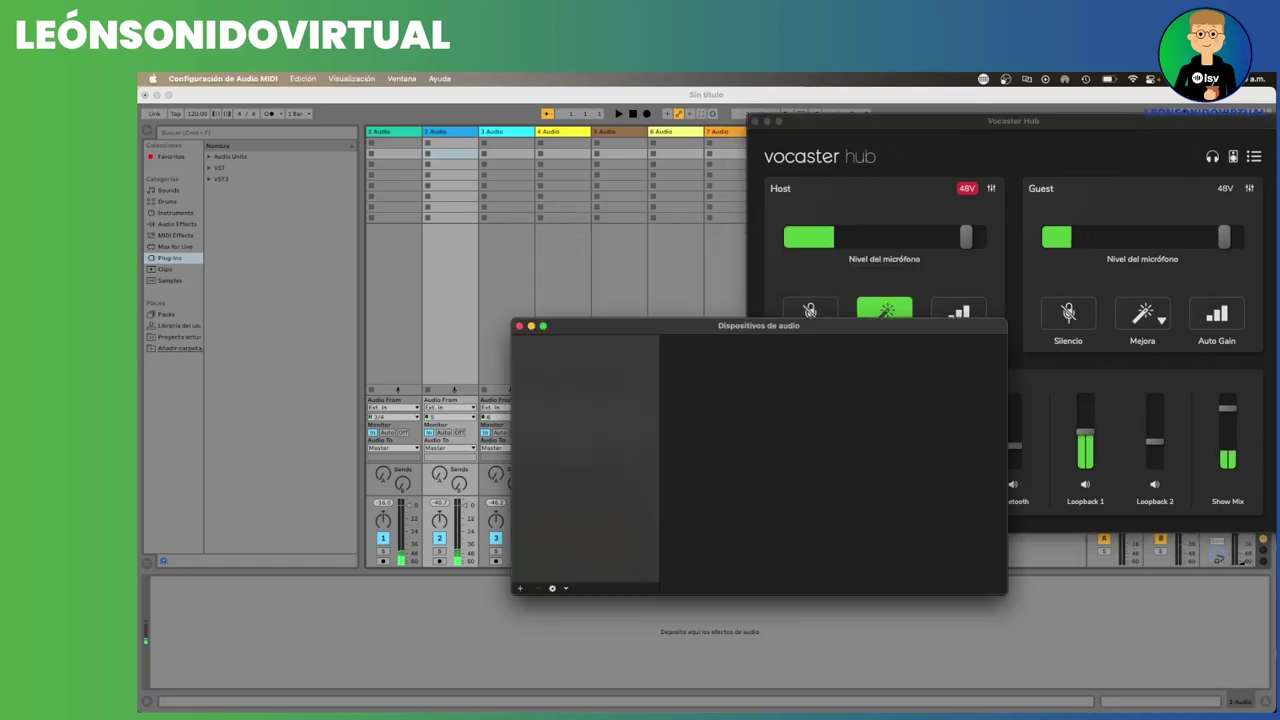
{"action": "left_click_drag", "start_coordinate": [765, 328], "coordinate": [677, 251]}
{"action": "scroll", "coordinate": [470, 460], "scroll_direction": "down", "scroll_amount": 5}
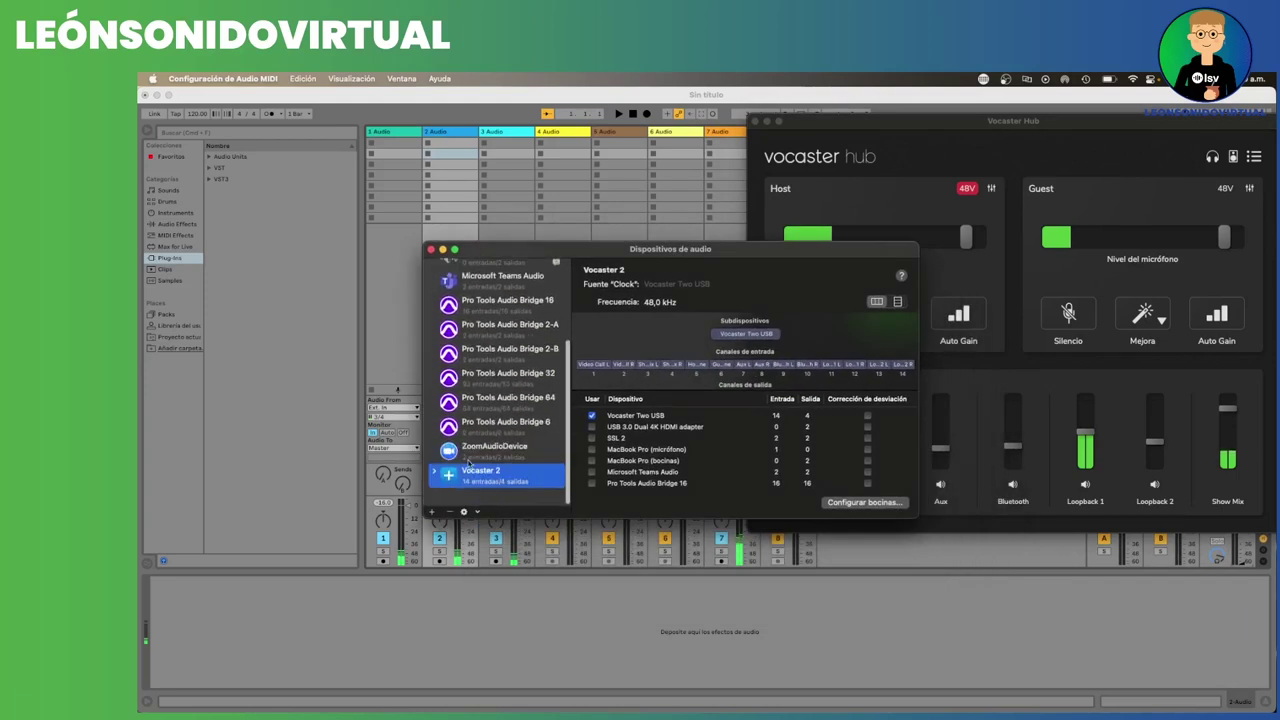
Create a new aggregate device in Audio MIDI Setup and include Vocaster Two USB in it
{"action": "left_click", "coordinate": [432, 510]}
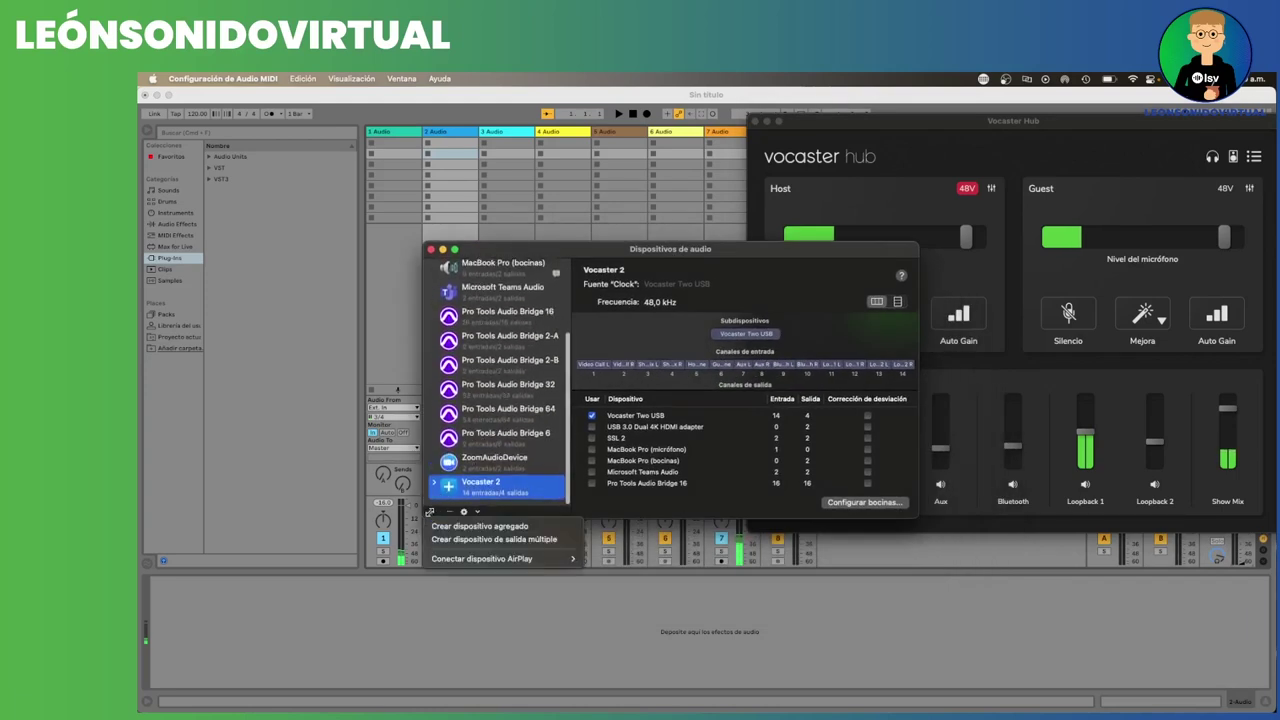
{"action": "left_click", "coordinate": [477, 528]}
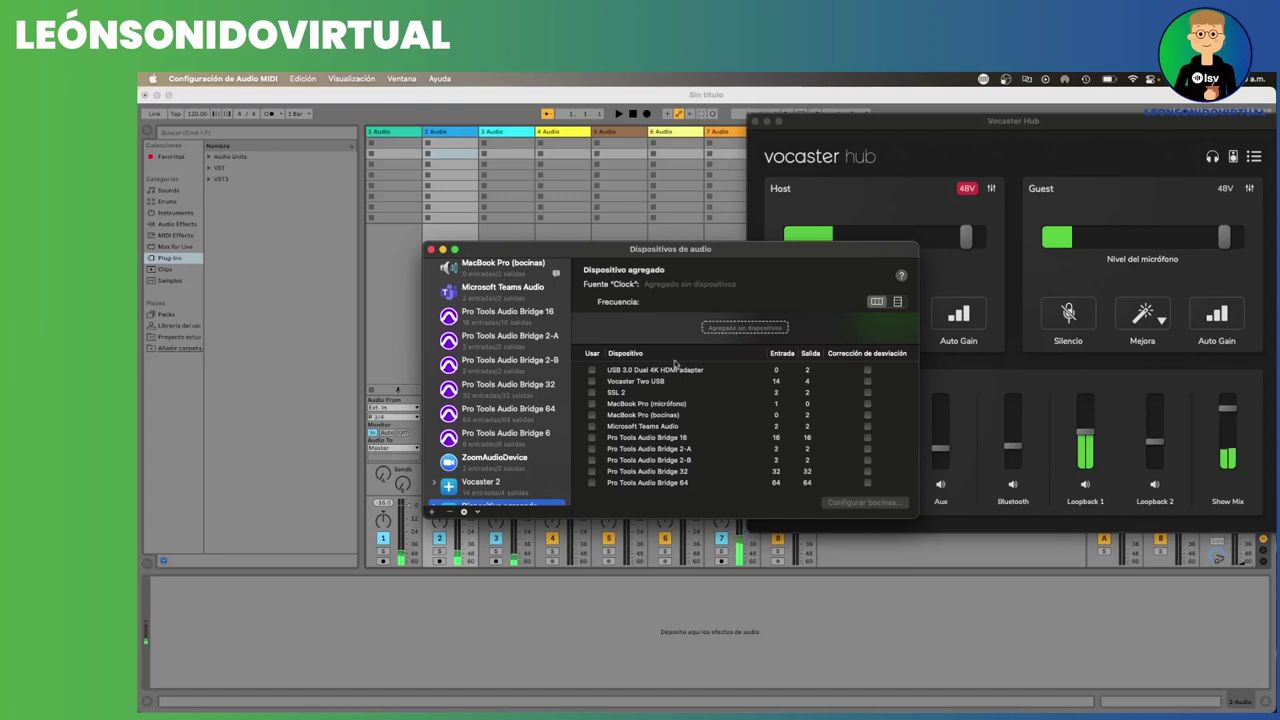
{"action": "left_click", "coordinate": [591, 381]}
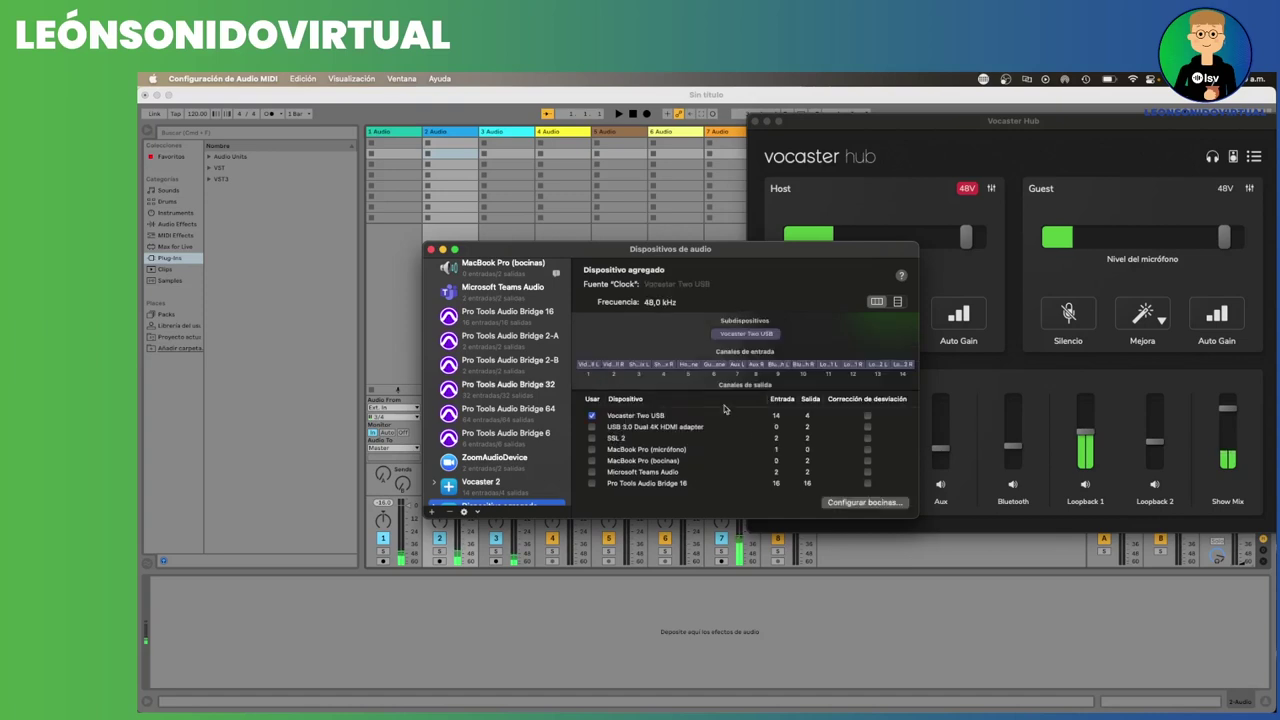
Configure the aggregate device's stereo speakers with Vocaster 2 L as left and Vocaster 2 R as right, and apply the assignment
{"action": "left_click", "coordinate": [852, 504]}
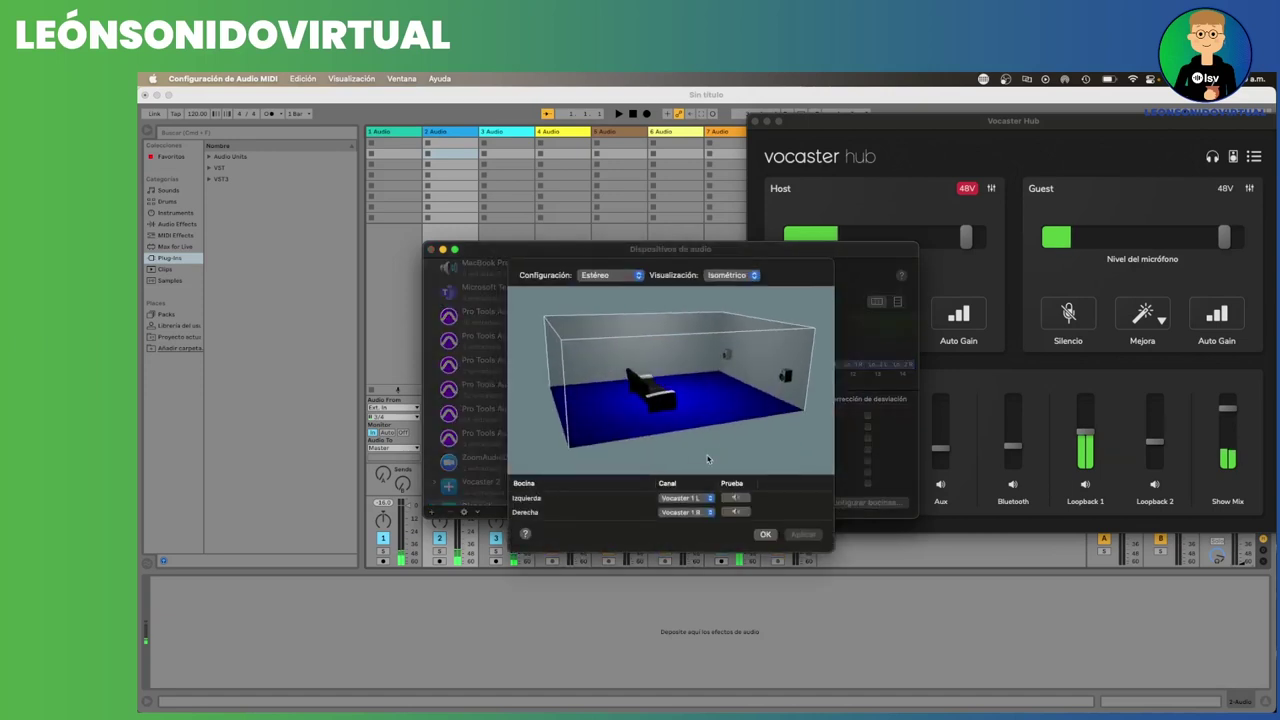
{"action": "left_click", "coordinate": [686, 498]}
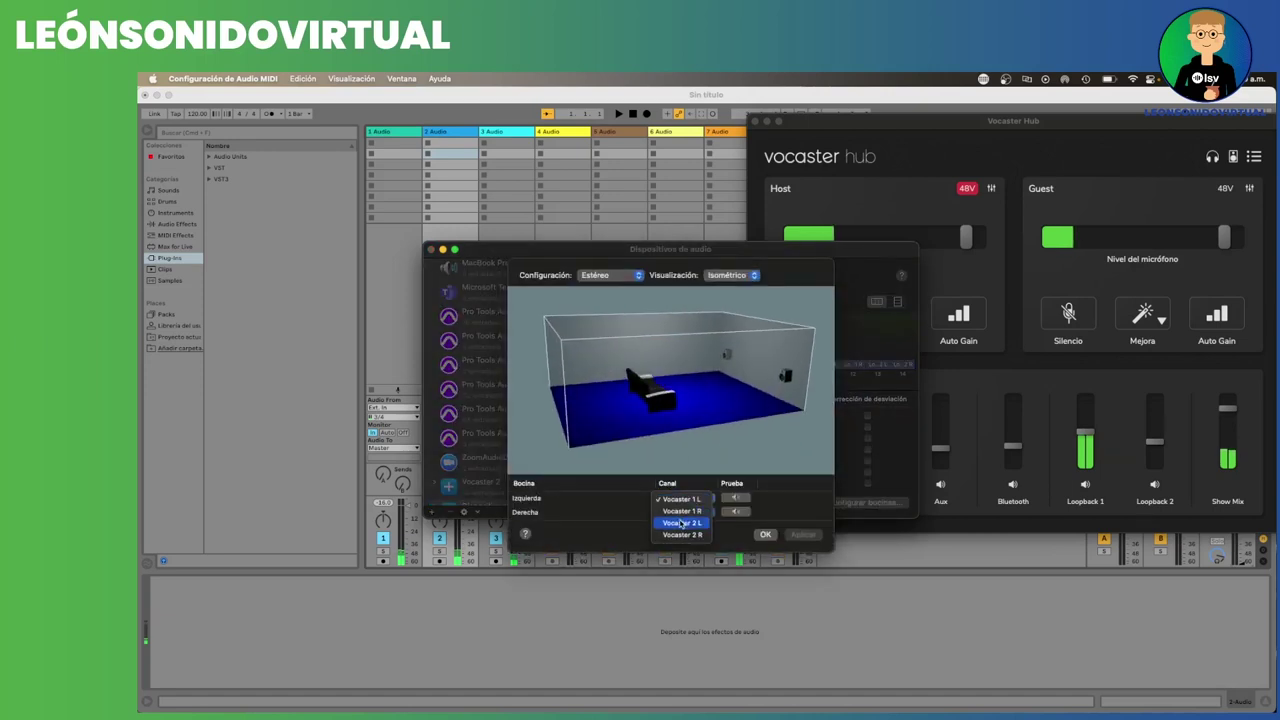
{"action": "left_click", "coordinate": [682, 522]}
{"action": "left_click", "coordinate": [683, 512]}
{"action": "left_click", "coordinate": [683, 537]}
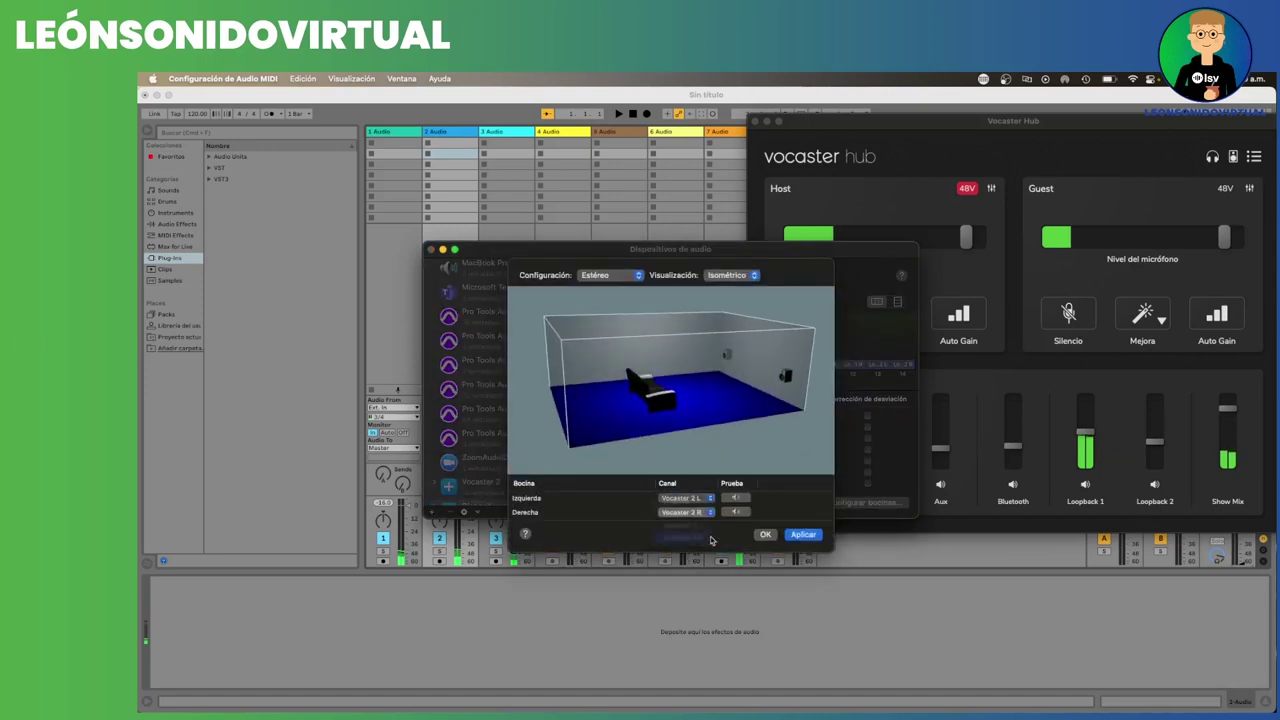
{"action": "left_click", "coordinate": [803, 534]}
{"action": "left_click", "coordinate": [765, 536]}
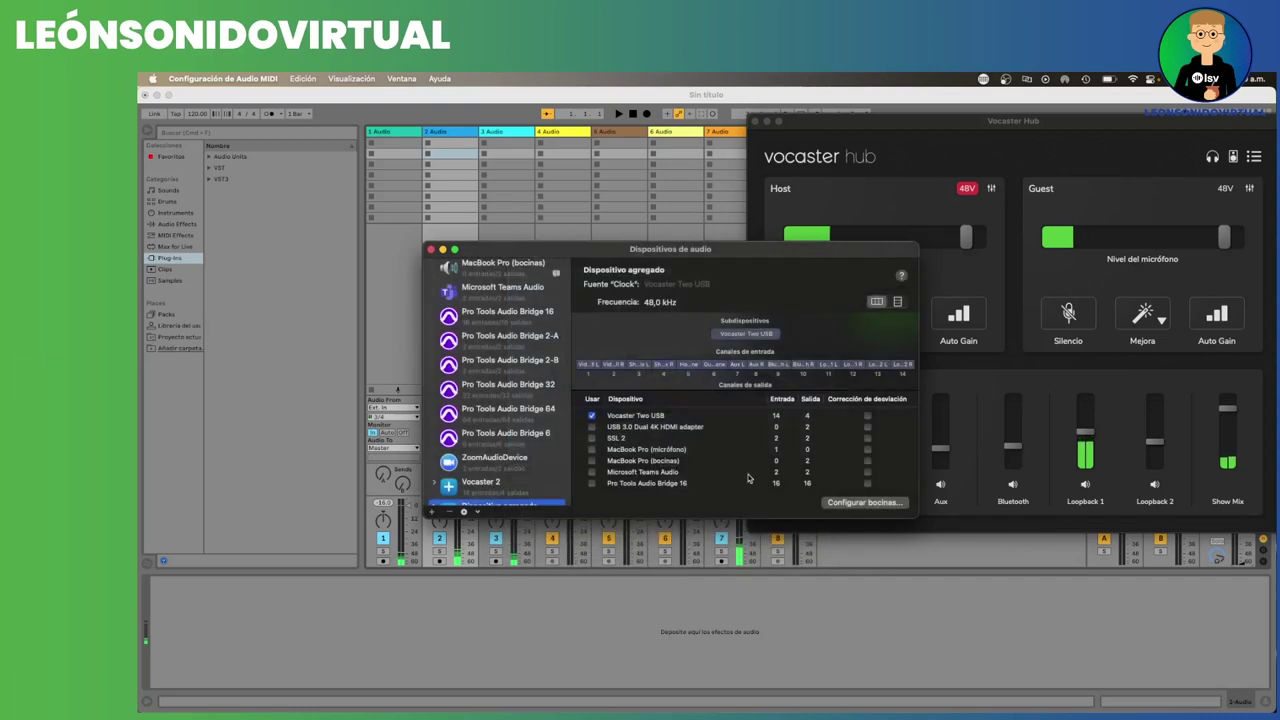
{"action": "scroll", "coordinate": [505, 470], "scroll_direction": "down", "scroll_amount": 5}
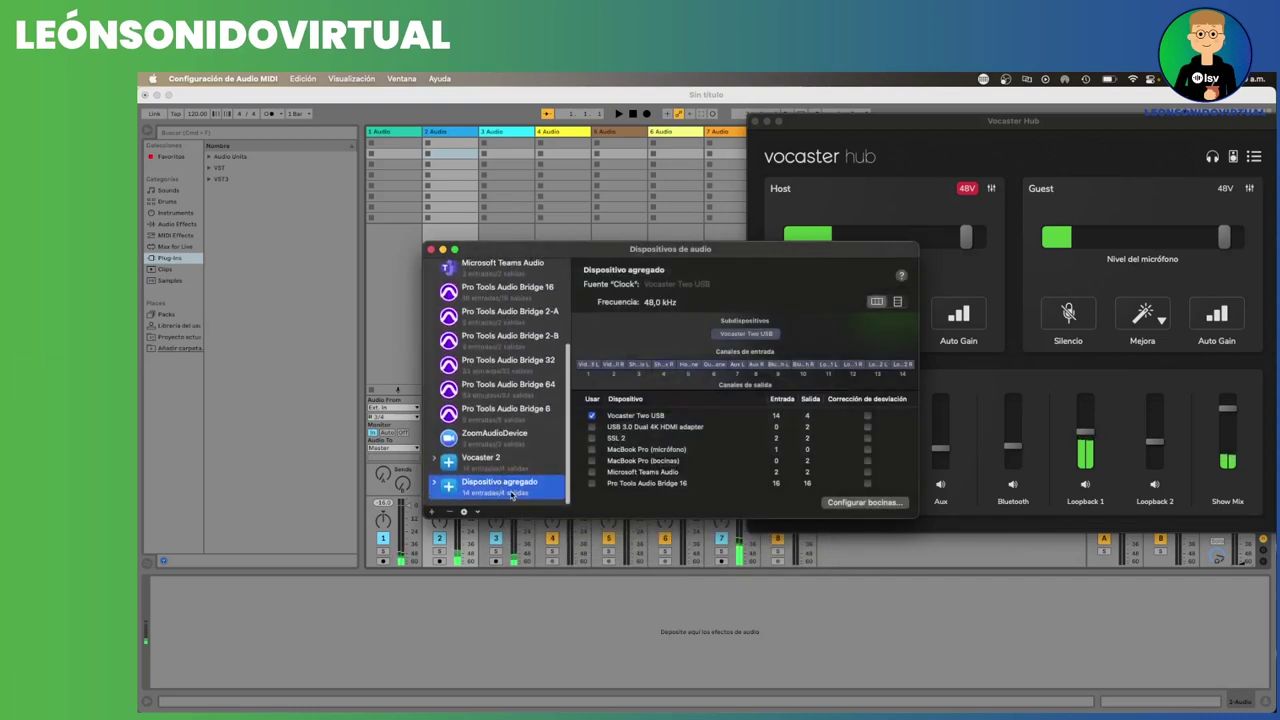
Open the macOS Sound preferences and choose the new aggregate device, Dispositivo agregado, as the sound output
{"action": "left_click", "coordinate": [152, 79]}
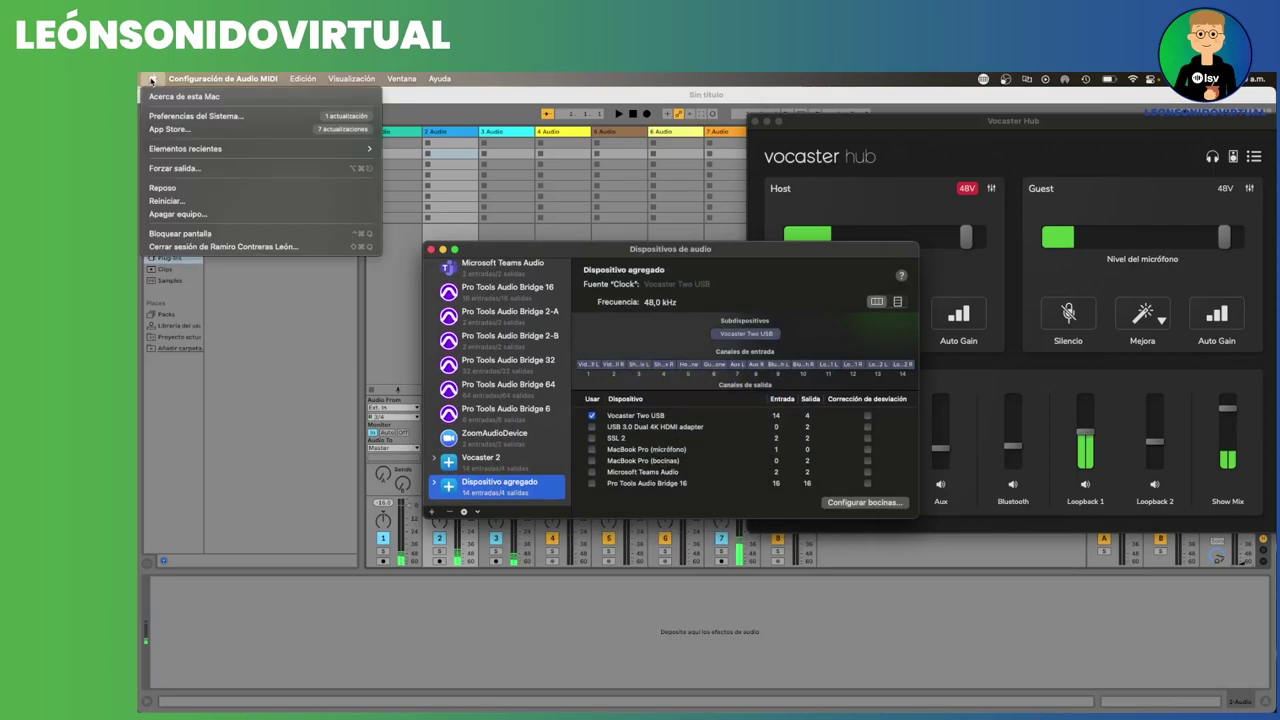
{"action": "left_click", "coordinate": [205, 116]}
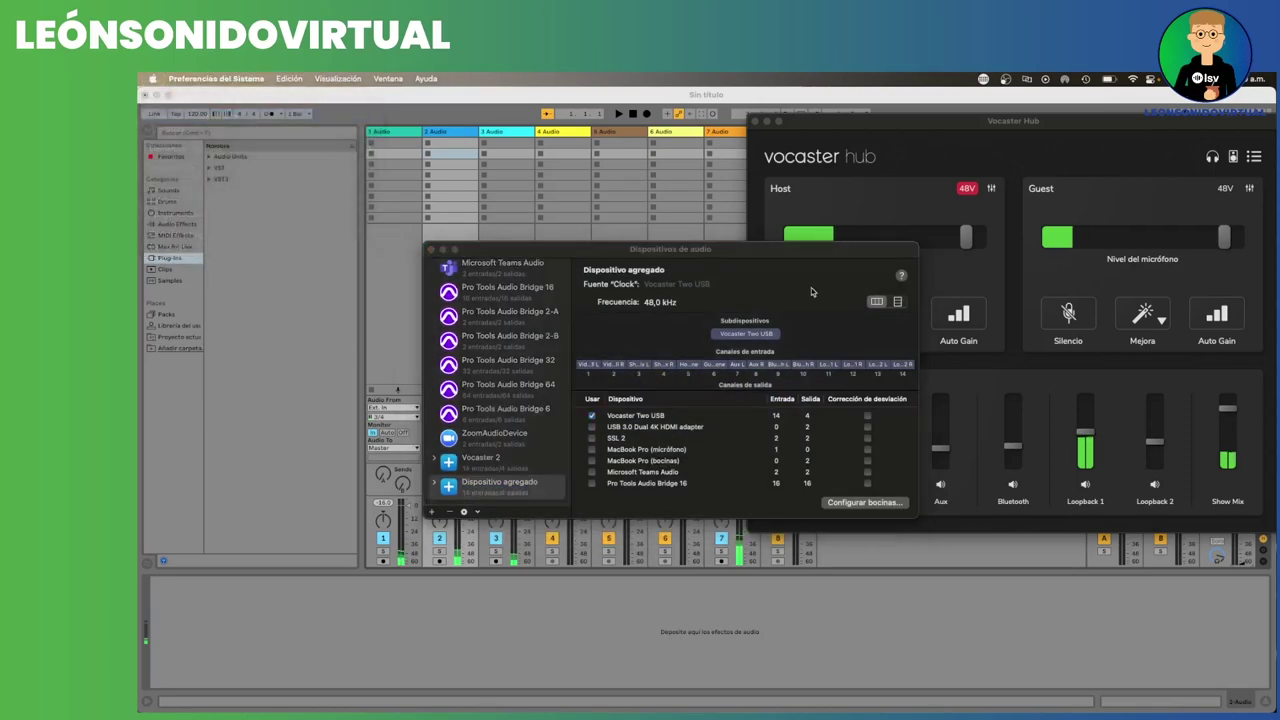
{"action": "left_click", "coordinate": [855, 518]}
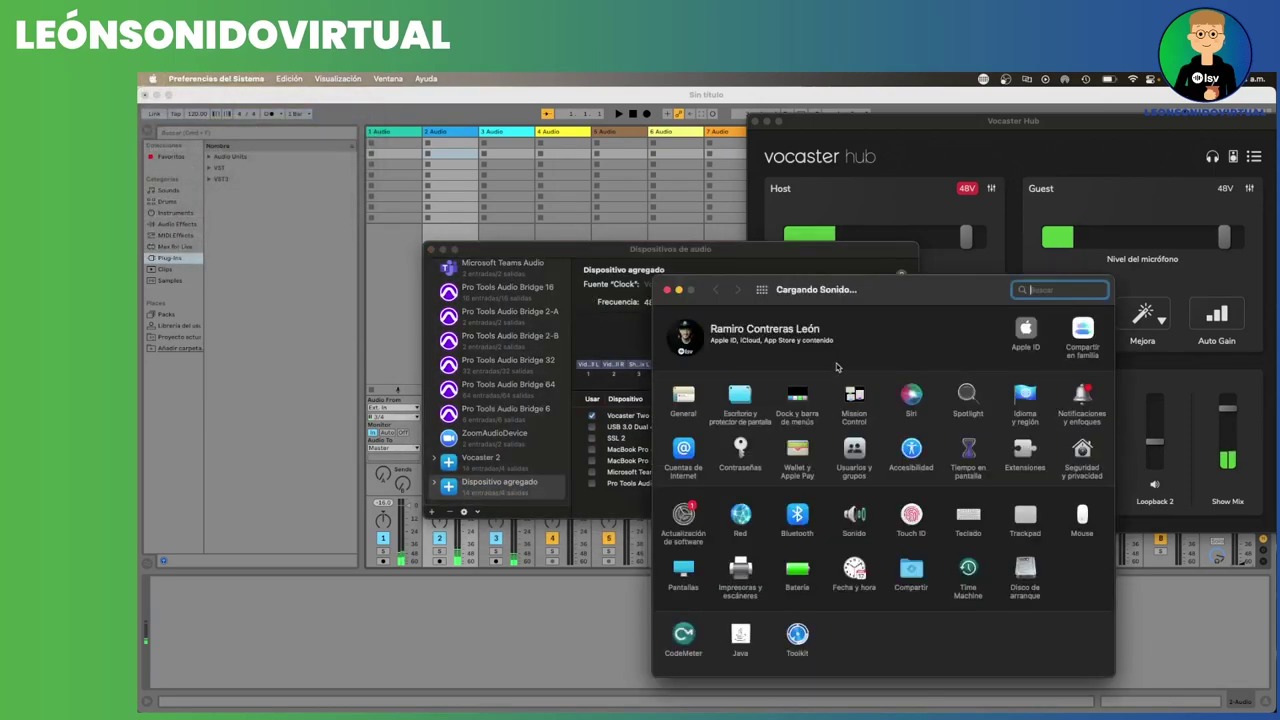
{"action": "scroll", "coordinate": [801, 296], "scroll_direction": "up", "scroll_amount": 1}
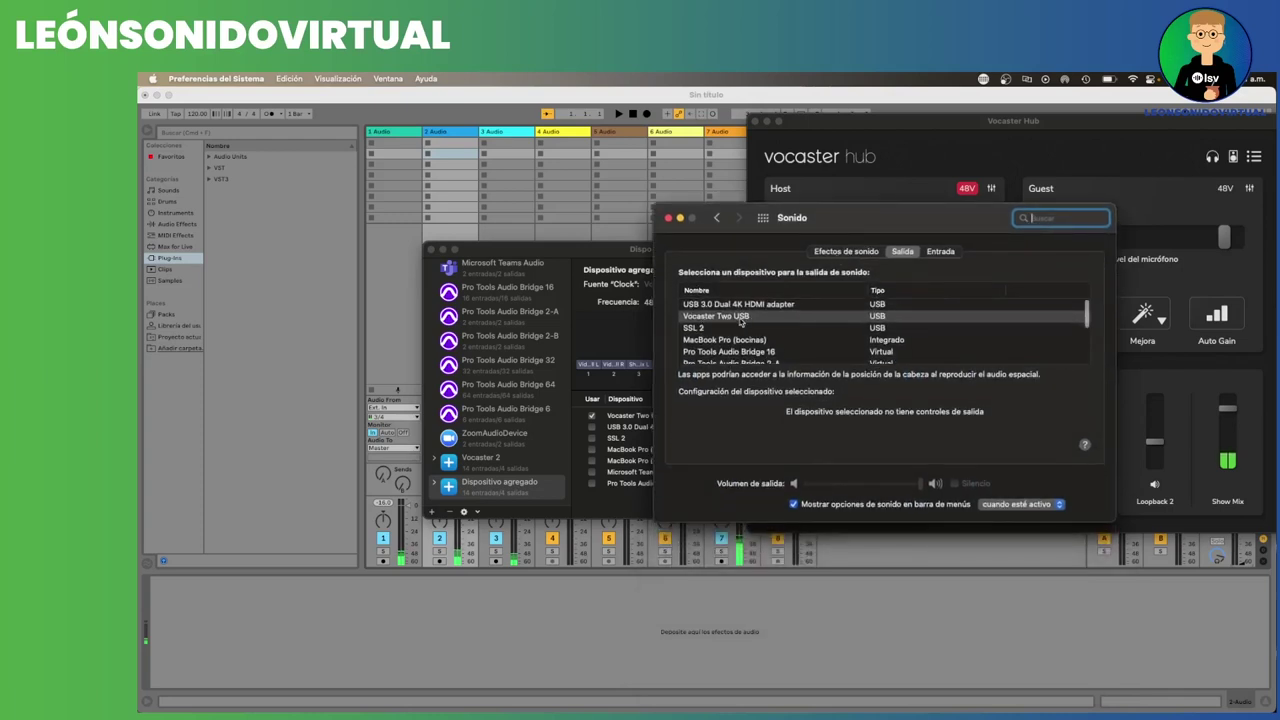
{"action": "scroll", "coordinate": [754, 333], "scroll_direction": "down", "scroll_amount": 5}
{"action": "scroll", "coordinate": [754, 333], "scroll_direction": "down", "scroll_amount": 2}
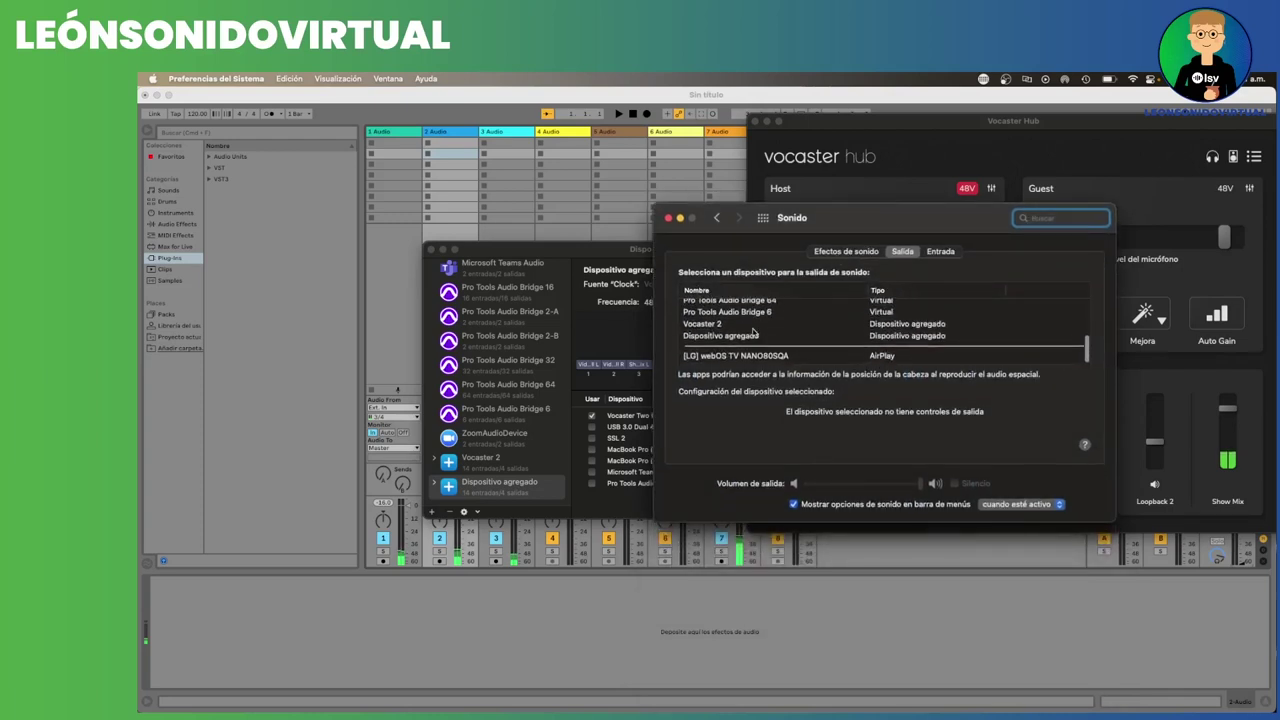
{"action": "left_click", "coordinate": [731, 338]}
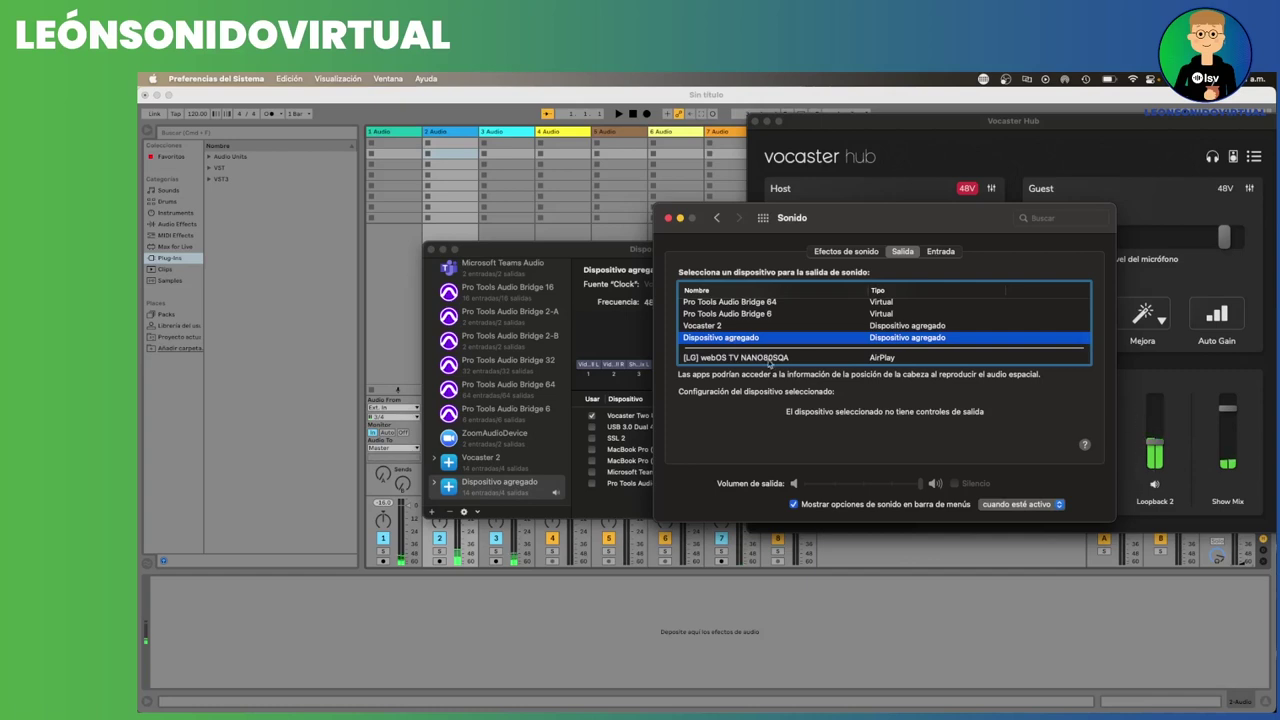
Try the Vocaster 2 aggregate as sound output while checking Vocaster Hub's loopback meters, and set the output to Vocaster Two USB
{"action": "left_click", "coordinate": [727, 327]}
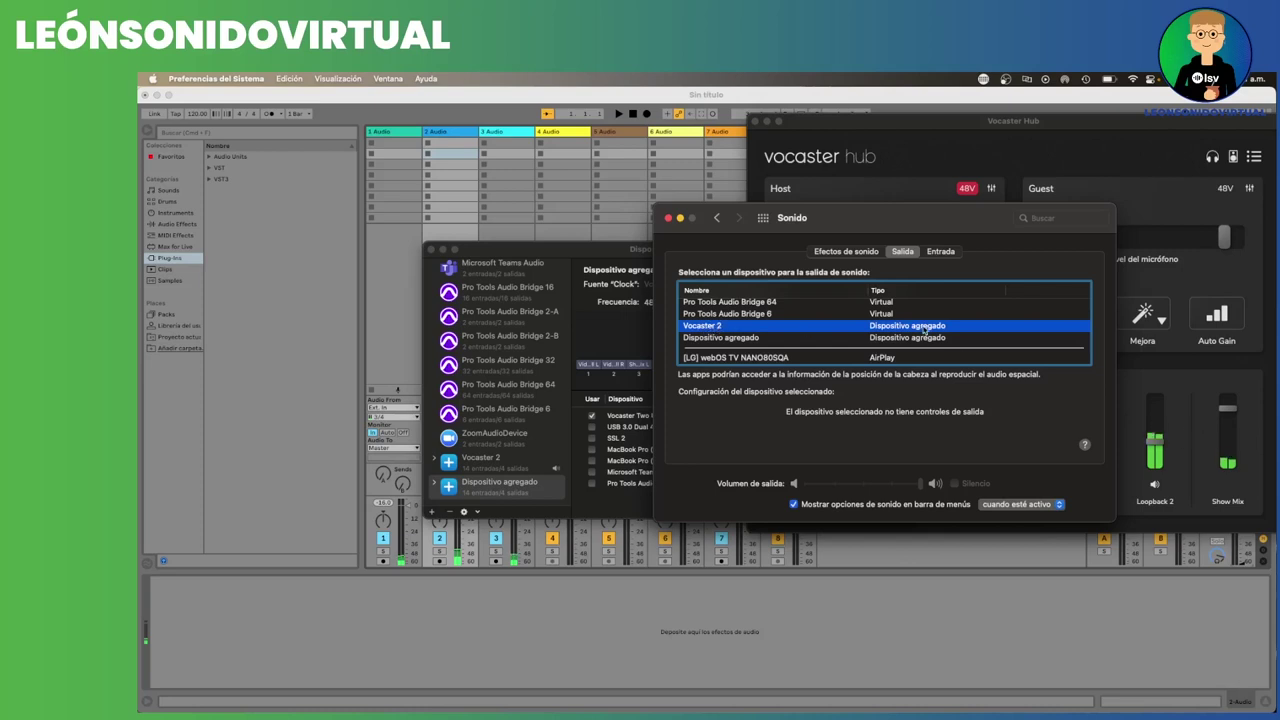
{"action": "left_click", "coordinate": [1143, 430]}
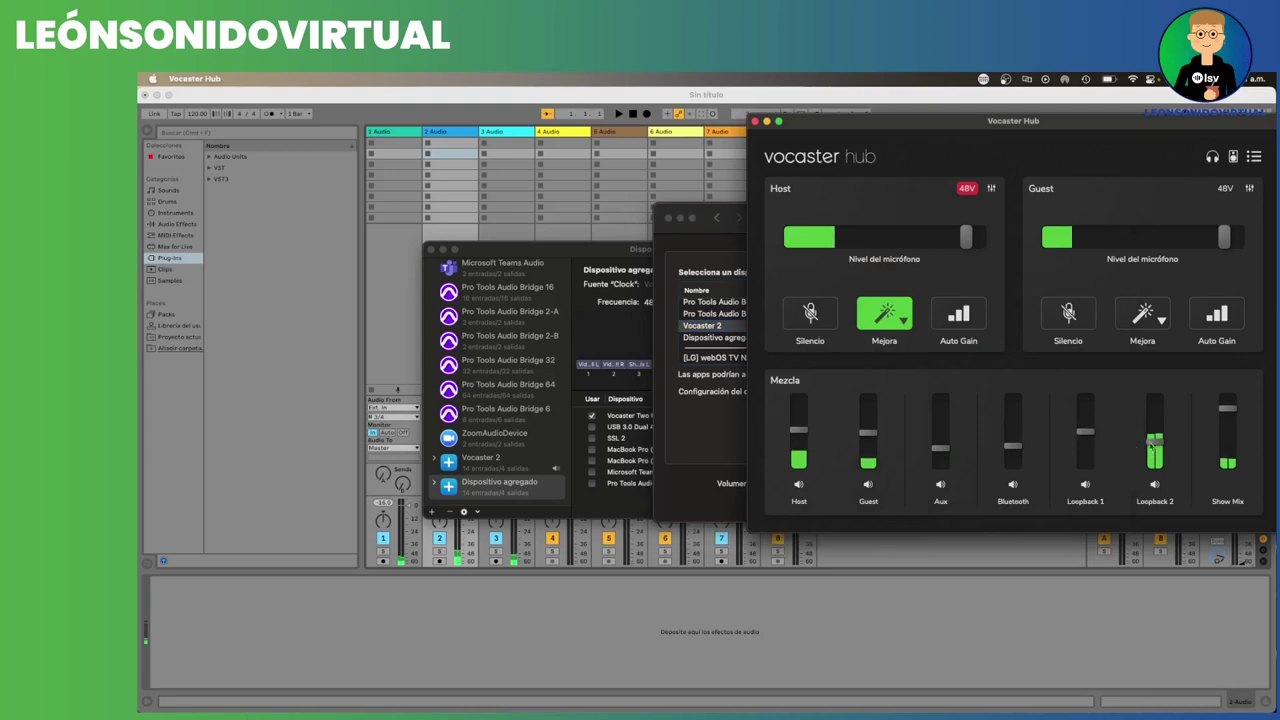
{"action": "left_click_drag", "start_coordinate": [702, 216], "coordinate": [415, 208]}
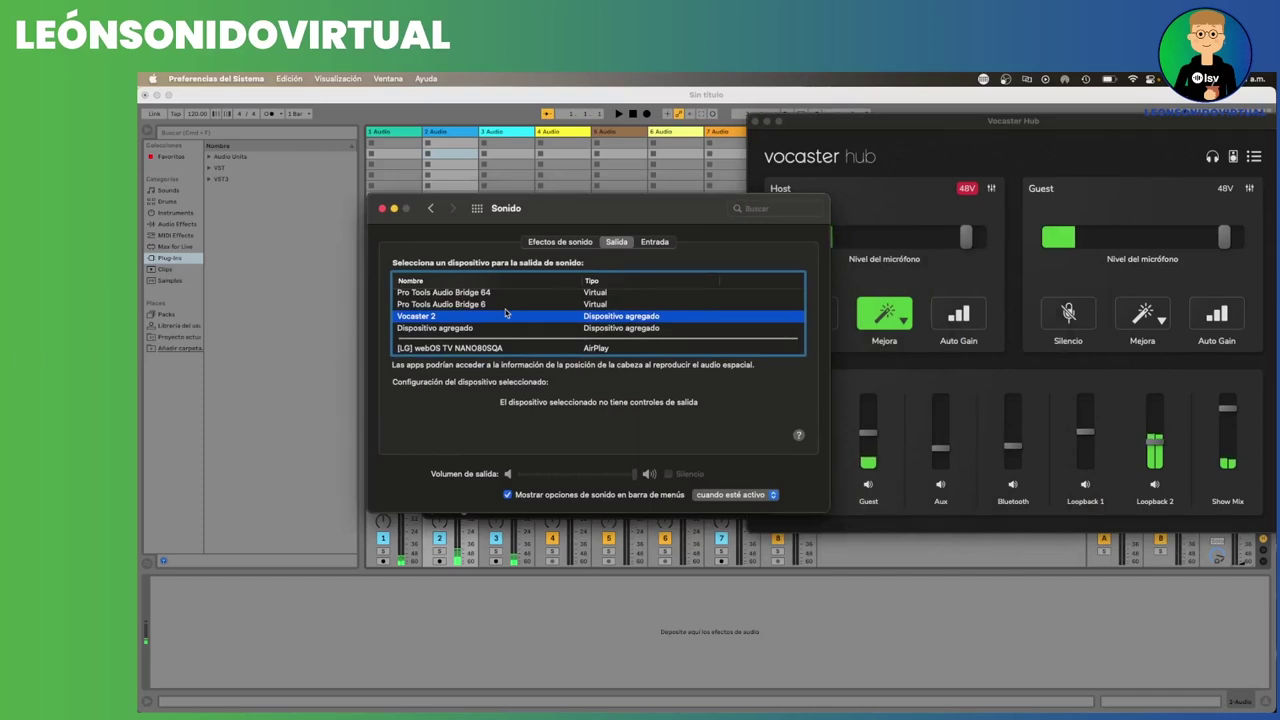
{"action": "scroll", "coordinate": [505, 313], "scroll_direction": "up", "scroll_amount": 5}
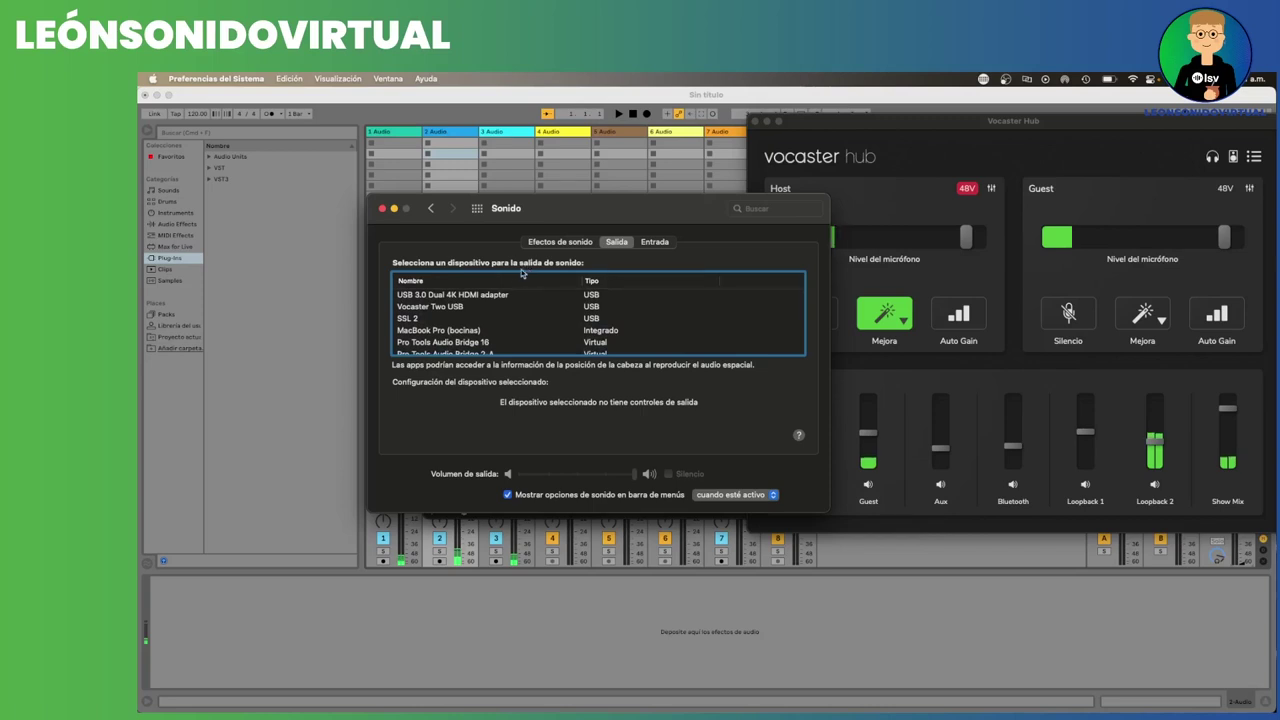
{"action": "left_click", "coordinate": [481, 307]}
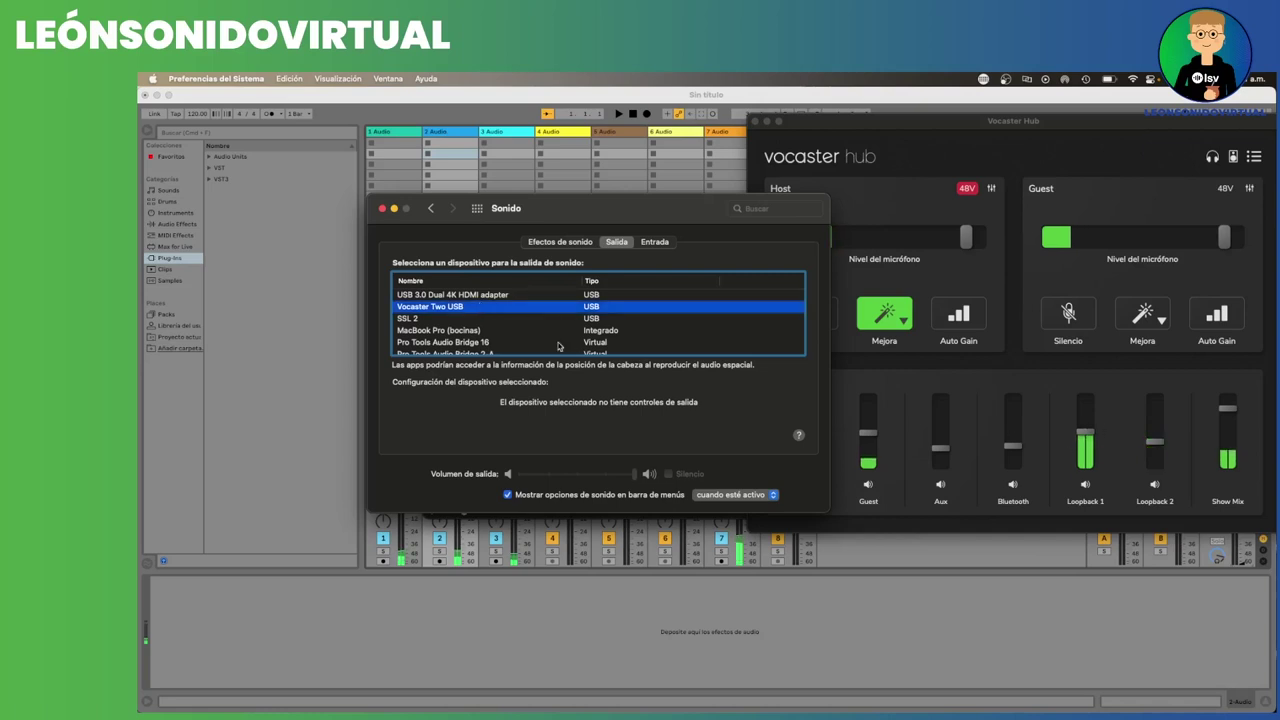
Compare the two loopback routes once more by switching the output to Vocaster 2 and back to Vocaster Two USB
{"action": "scroll", "coordinate": [560, 320], "scroll_direction": "down", "scroll_amount": 5}
{"action": "left_click", "coordinate": [432, 317]}
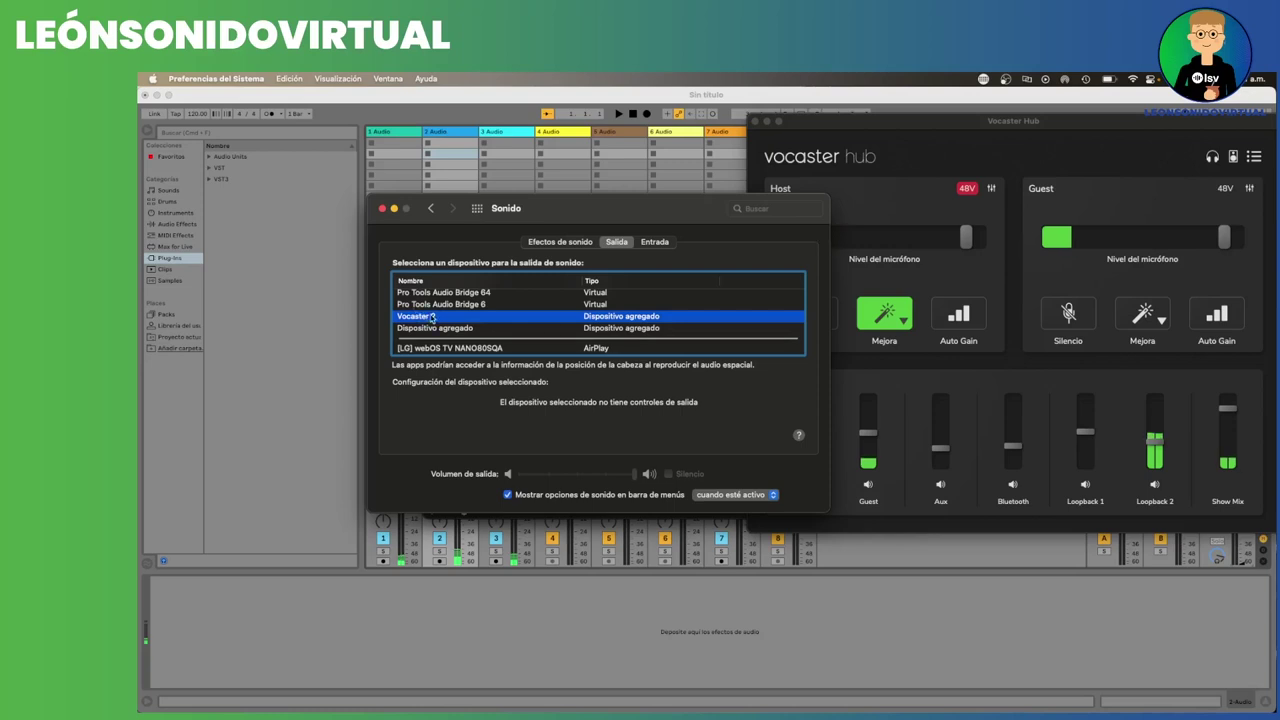
{"action": "scroll", "coordinate": [432, 317], "scroll_direction": "up", "scroll_amount": 5}
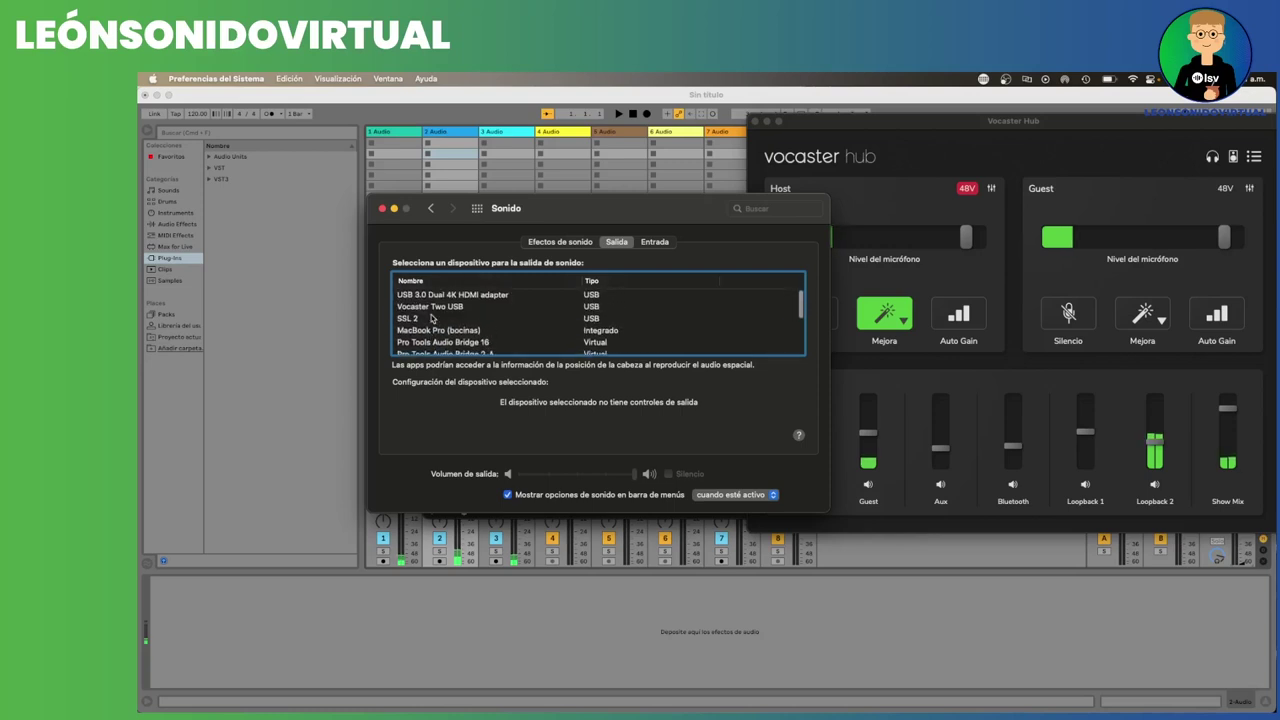
{"action": "left_click", "coordinate": [431, 307]}
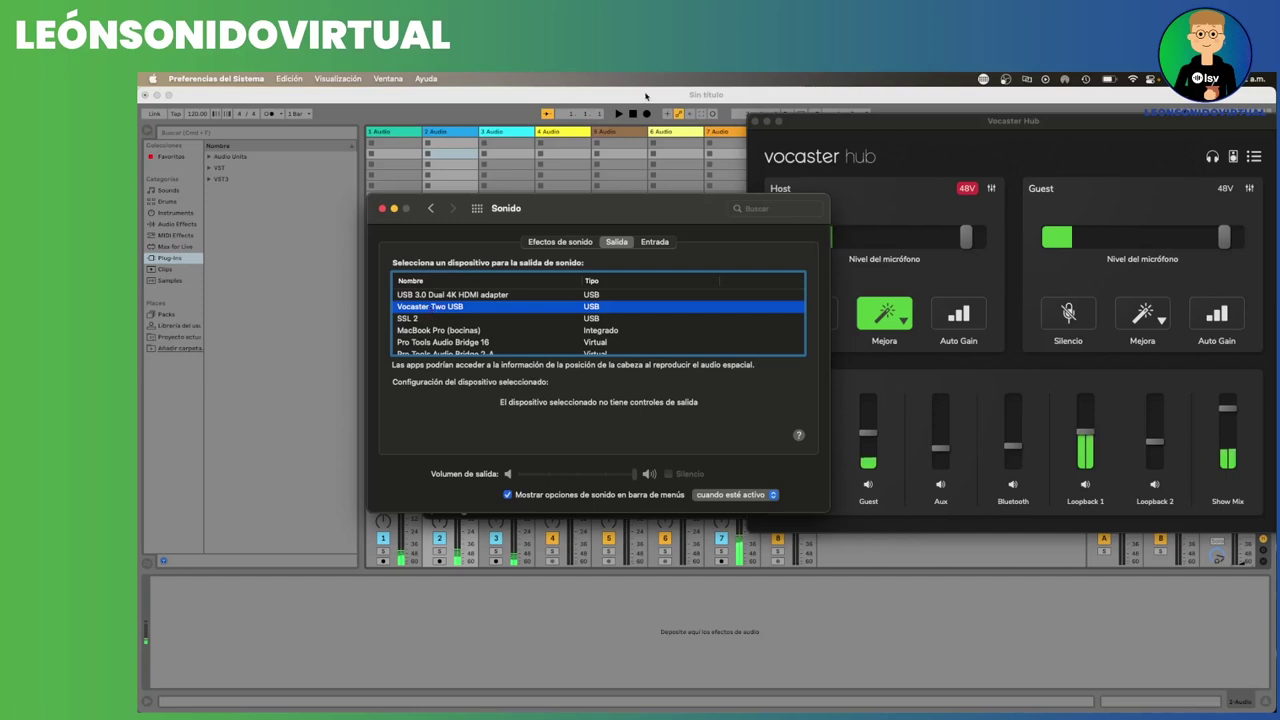
Set Ableton Live's Master Out to channels 3/4 and lower the Loopback 2 fader slightly in Vocaster Hub
{"action": "key", "text": "super+Tab"}
{"action": "left_click", "coordinate": [1233, 458]}
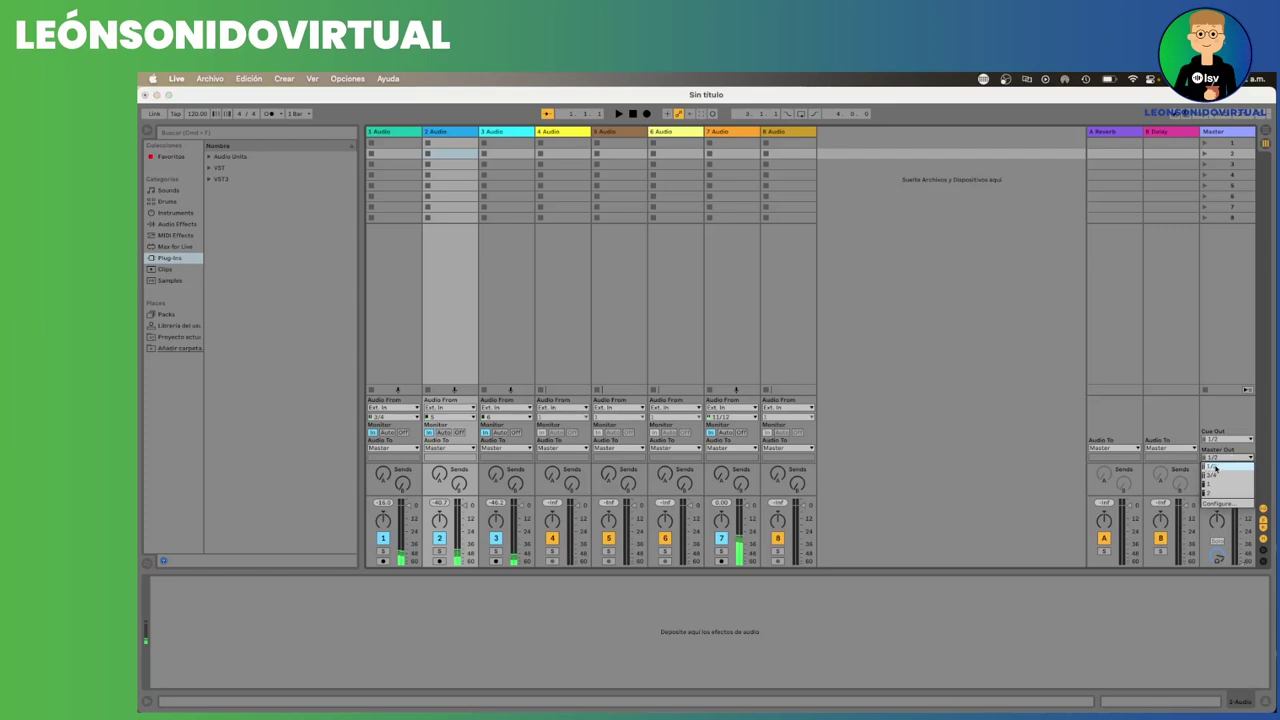
{"action": "left_click", "coordinate": [1212, 476]}
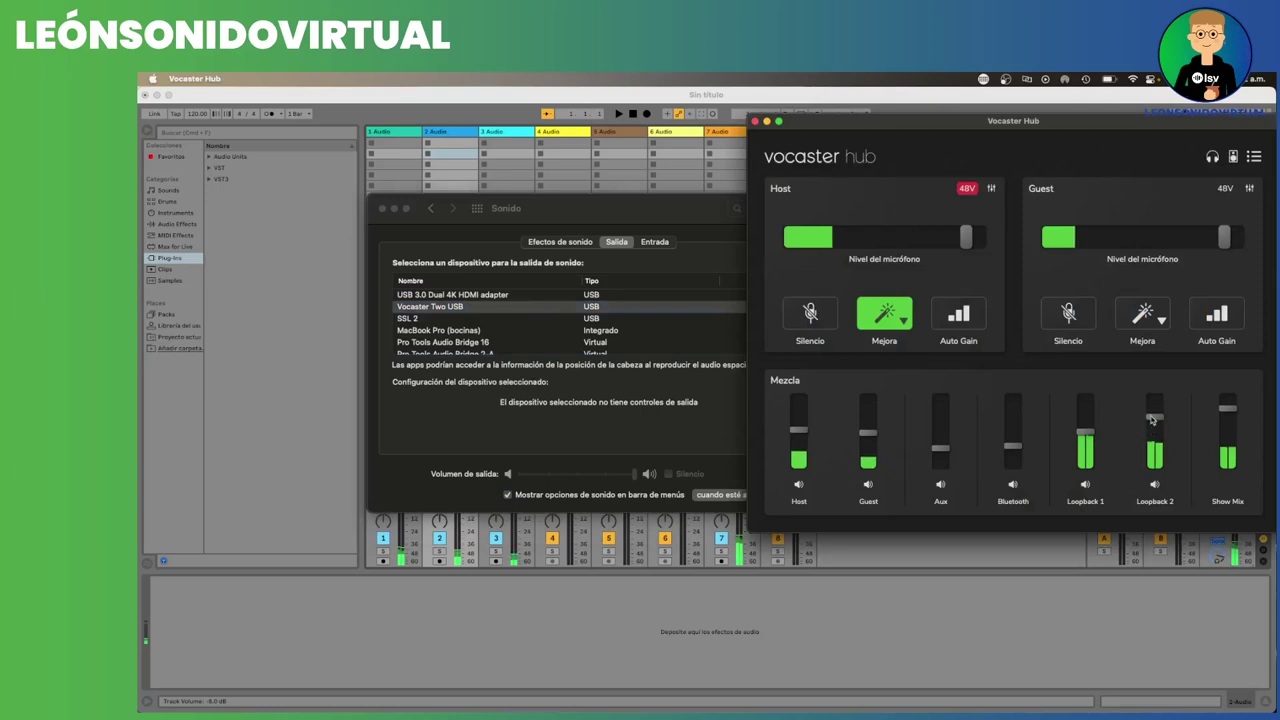
{"action": "left_click_drag", "start_coordinate": [1151, 420], "coordinate": [1151, 427]}
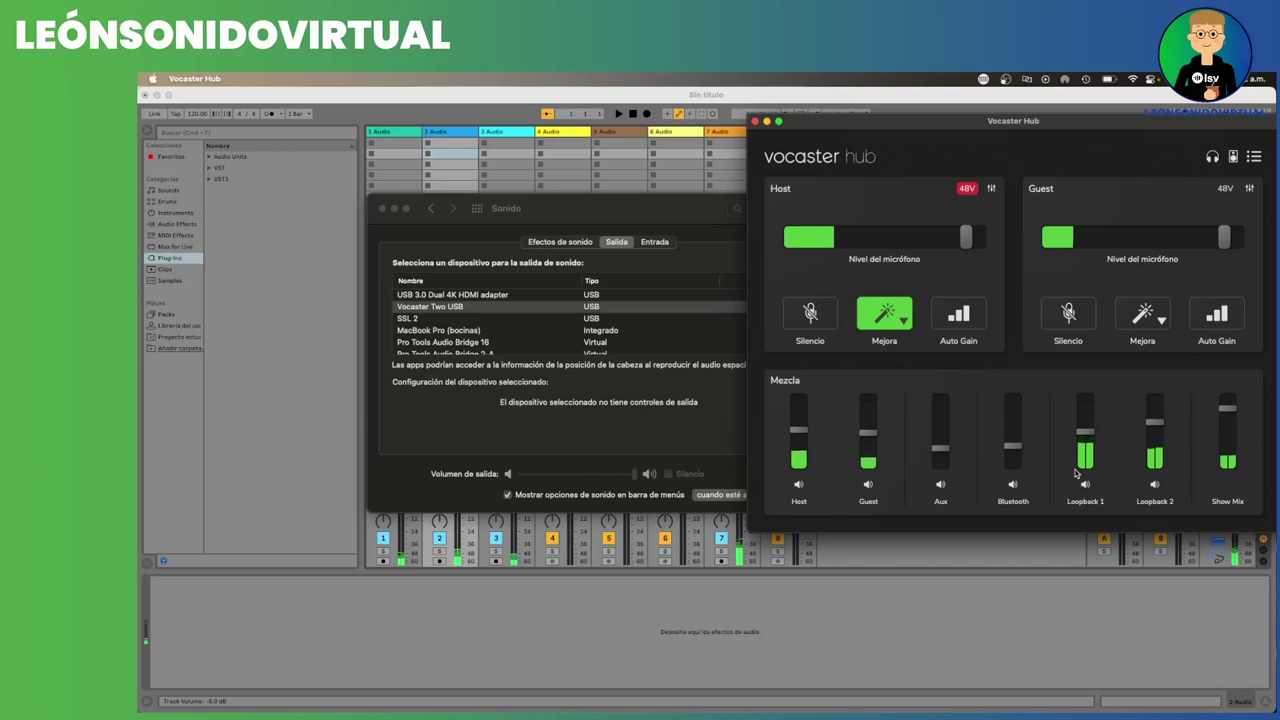
Move the Sound window aside, pull Ableton Live's master volume to its minimum, and check Loopback 2 in Vocaster Hub
{"action": "left_click_drag", "start_coordinate": [688, 210], "coordinate": [581, 212]}
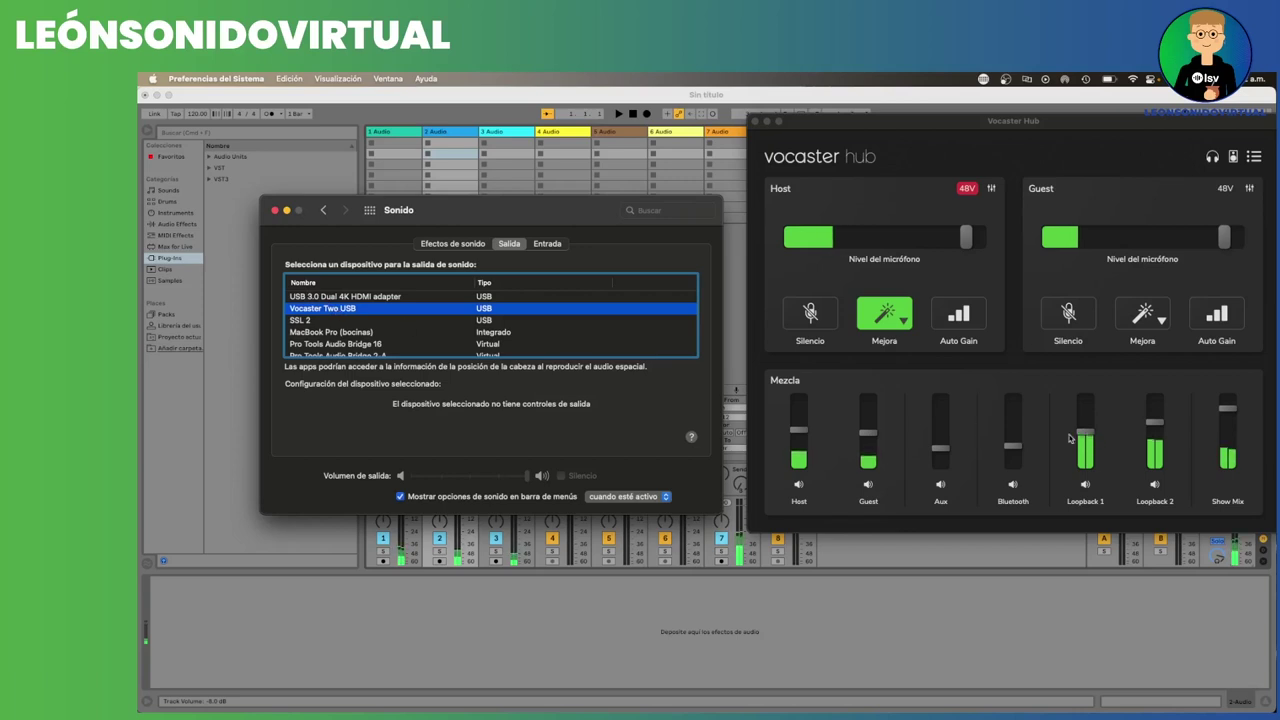
{"action": "left_click", "coordinate": [1207, 558]}
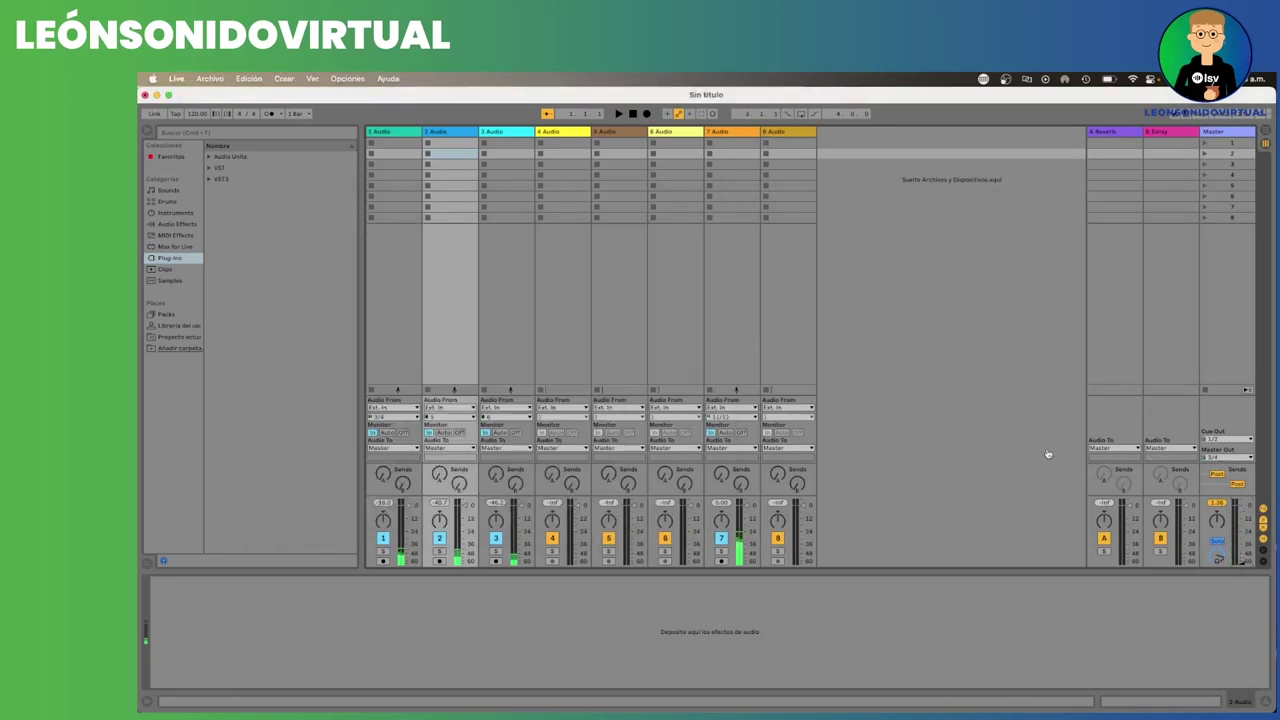
{"action": "key", "text": "super+Tab"}
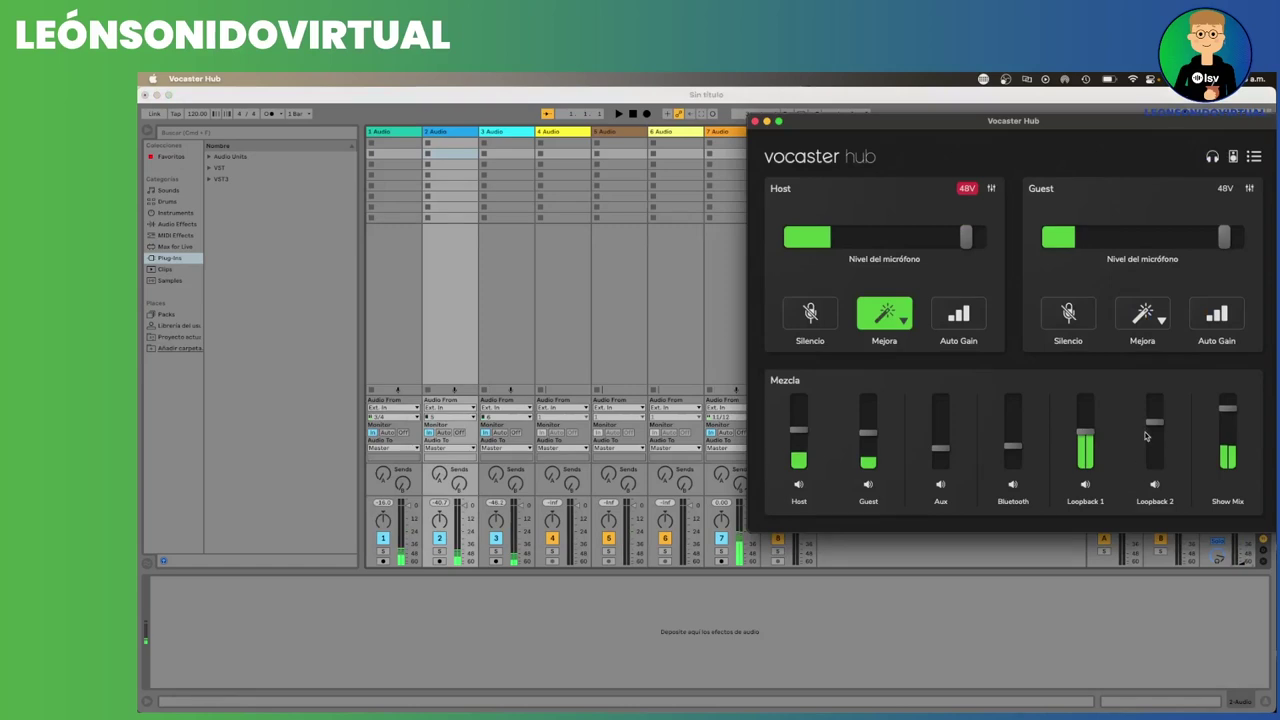
In Ableton Live, set the Master Out to channels 1/2, raise the master volume, and check the loopback meters in Vocaster Hub
{"action": "key", "text": "super+Tab"}
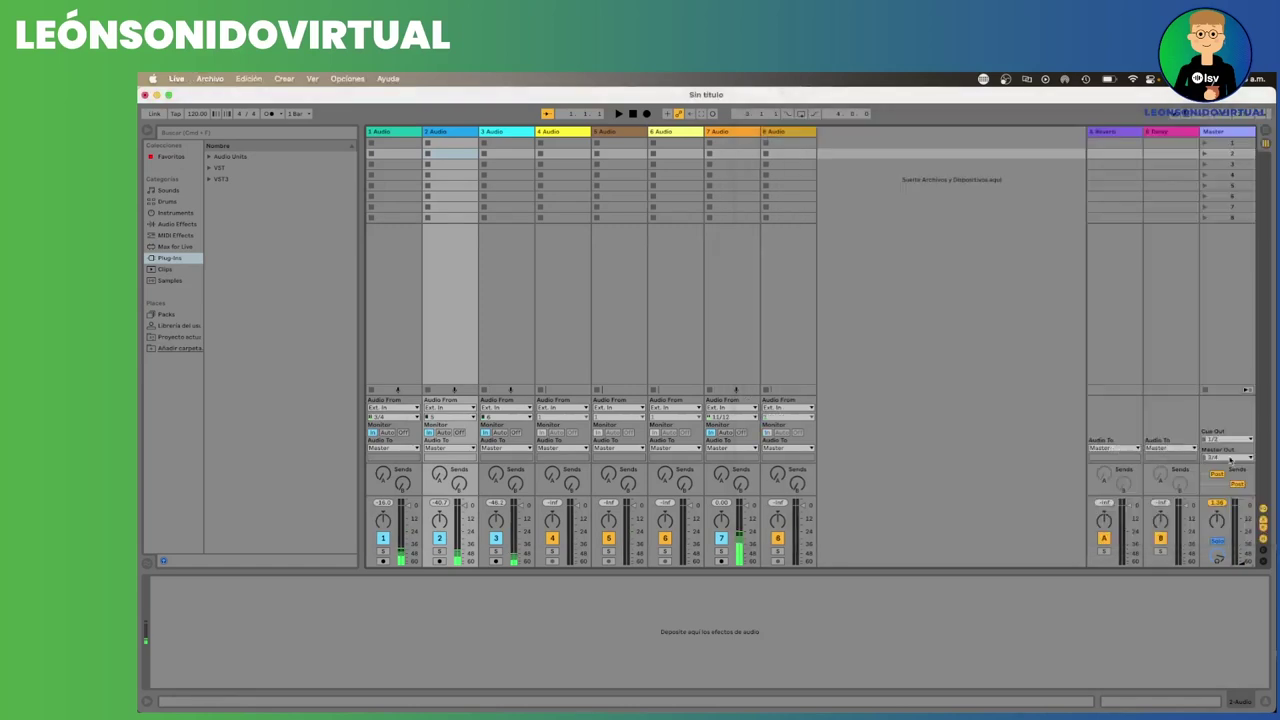
{"action": "left_click", "coordinate": [1231, 458]}
{"action": "left_click", "coordinate": [1224, 460]}
{"action": "mouse_move", "coordinate": [1244, 519]}
{"action": "left_mouse_down"}
{"action": "mouse_move", "coordinate": [1242, 507]}
{"action": "mouse_move", "coordinate": [1242, 518]}
{"action": "left_mouse_up"}
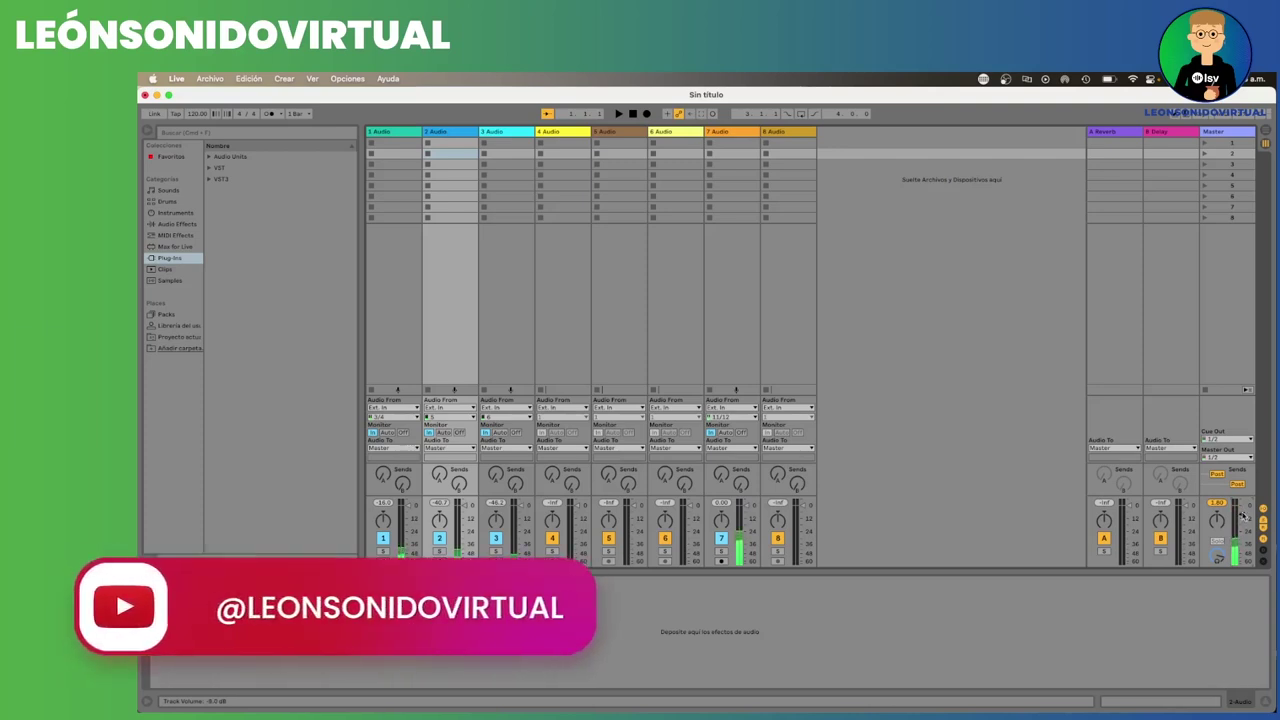
{"action": "key", "text": "super+Tab"}
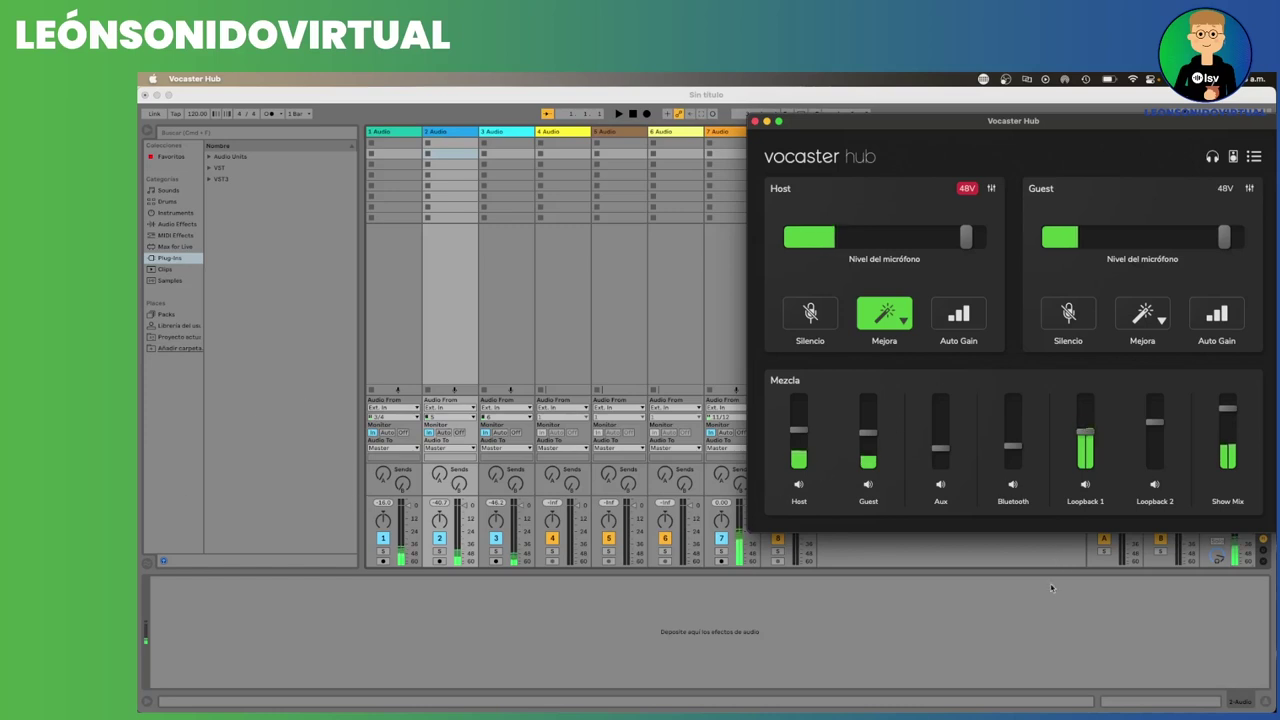
Move the Vocaster Hub window to the middle of the screen and return to Ableton Live
{"action": "key", "text": "super+Tab"}
{"action": "key", "text": "super+Tab"}
{"action": "left_click_drag", "start_coordinate": [1077, 126], "coordinate": [856, 164]}
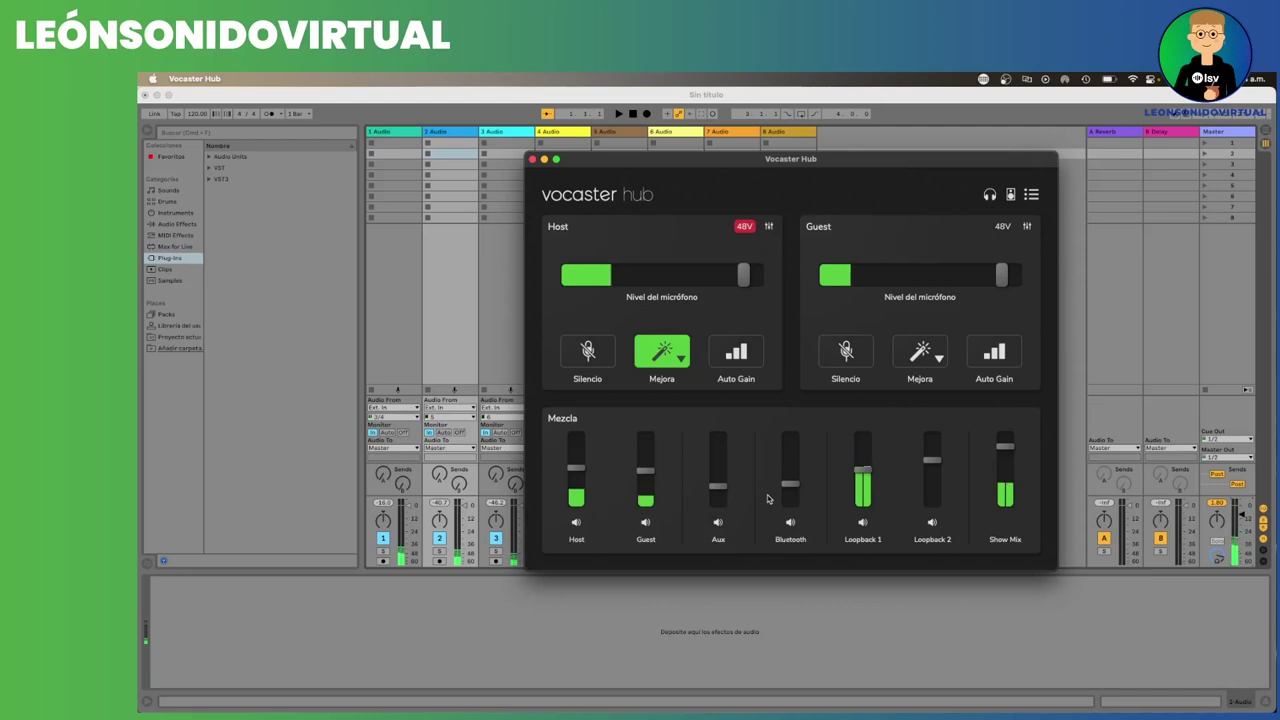
{"action": "left_click", "coordinate": [457, 352]}
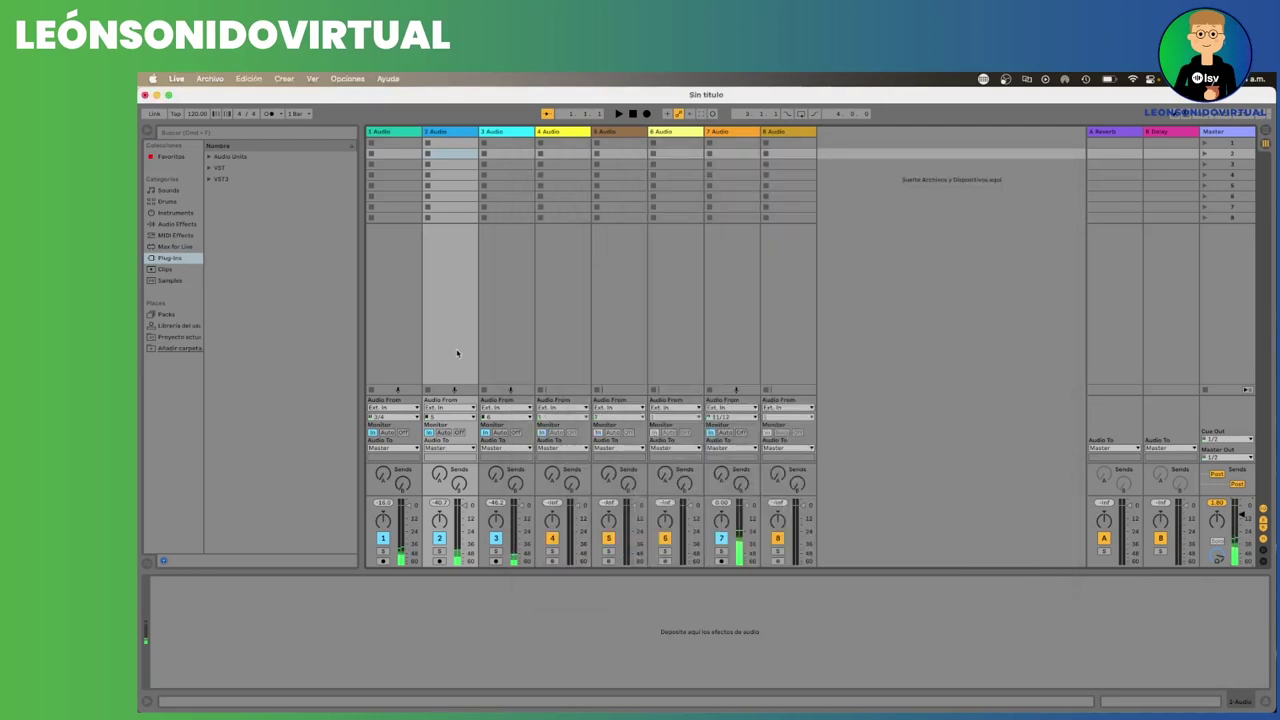